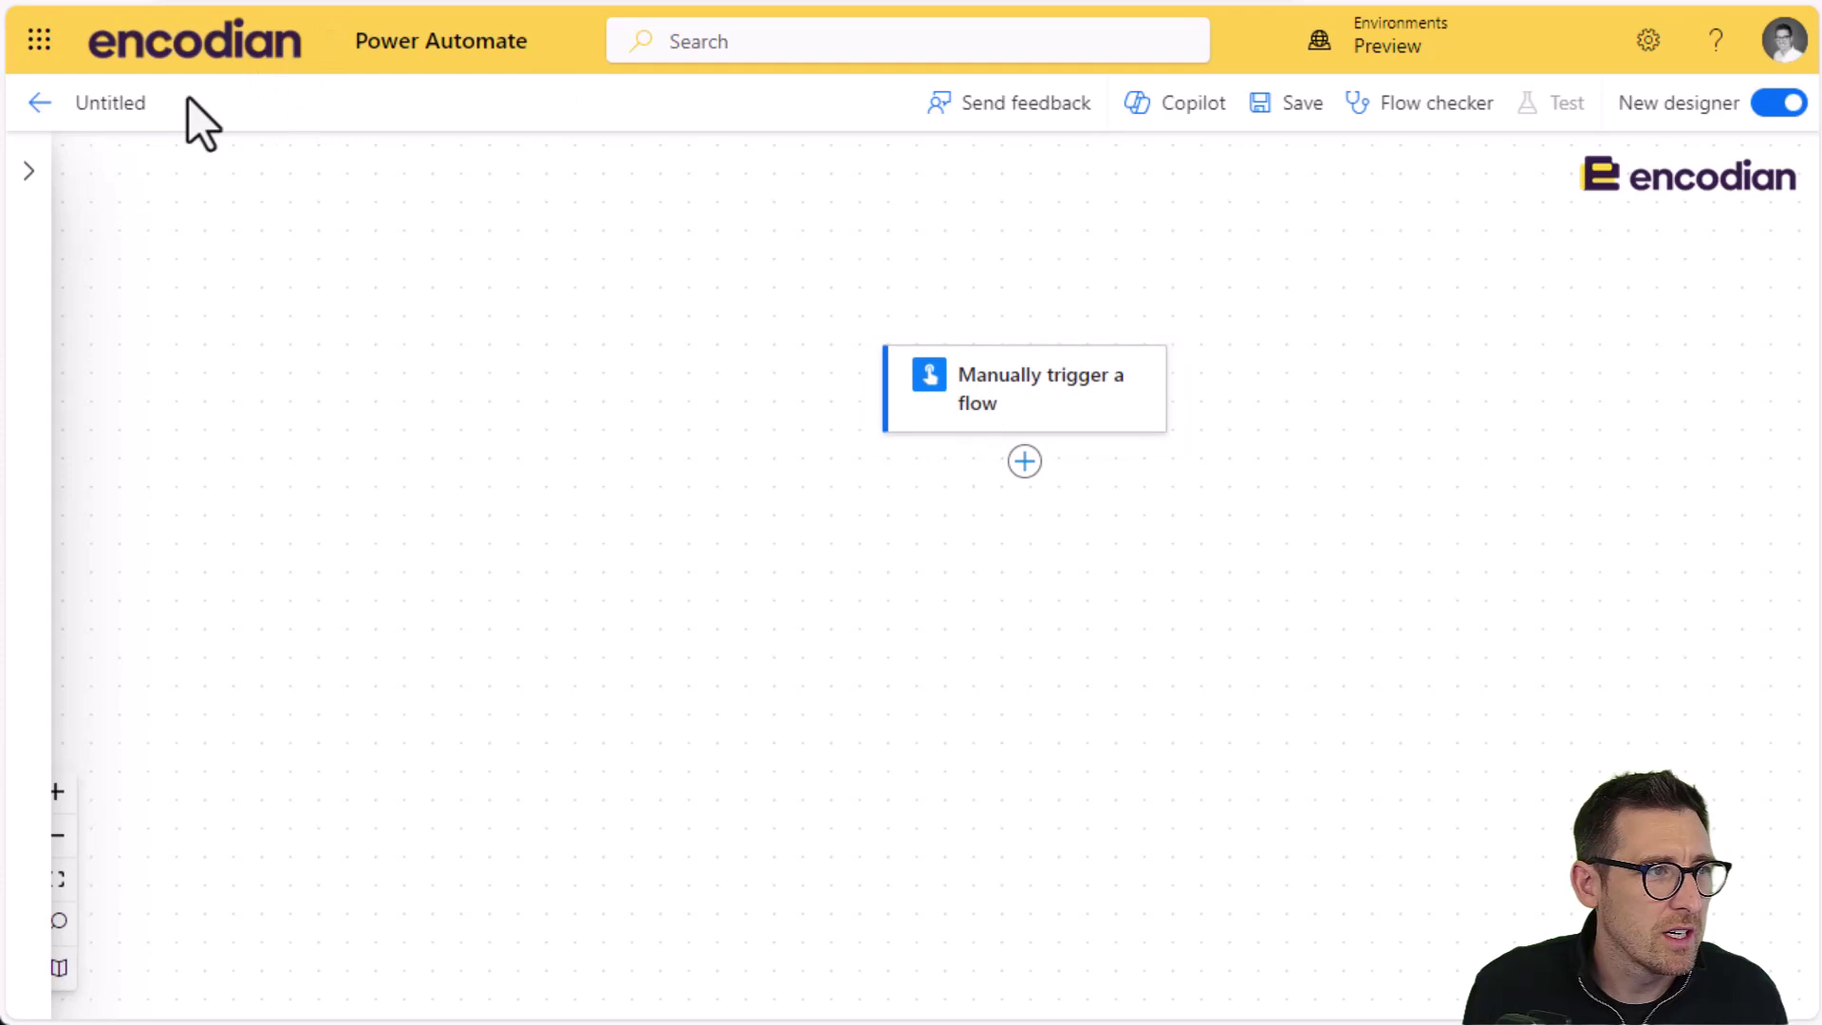
Rename the untitled flow to 'Demo - Remove Text between Values'.
click(129, 116)
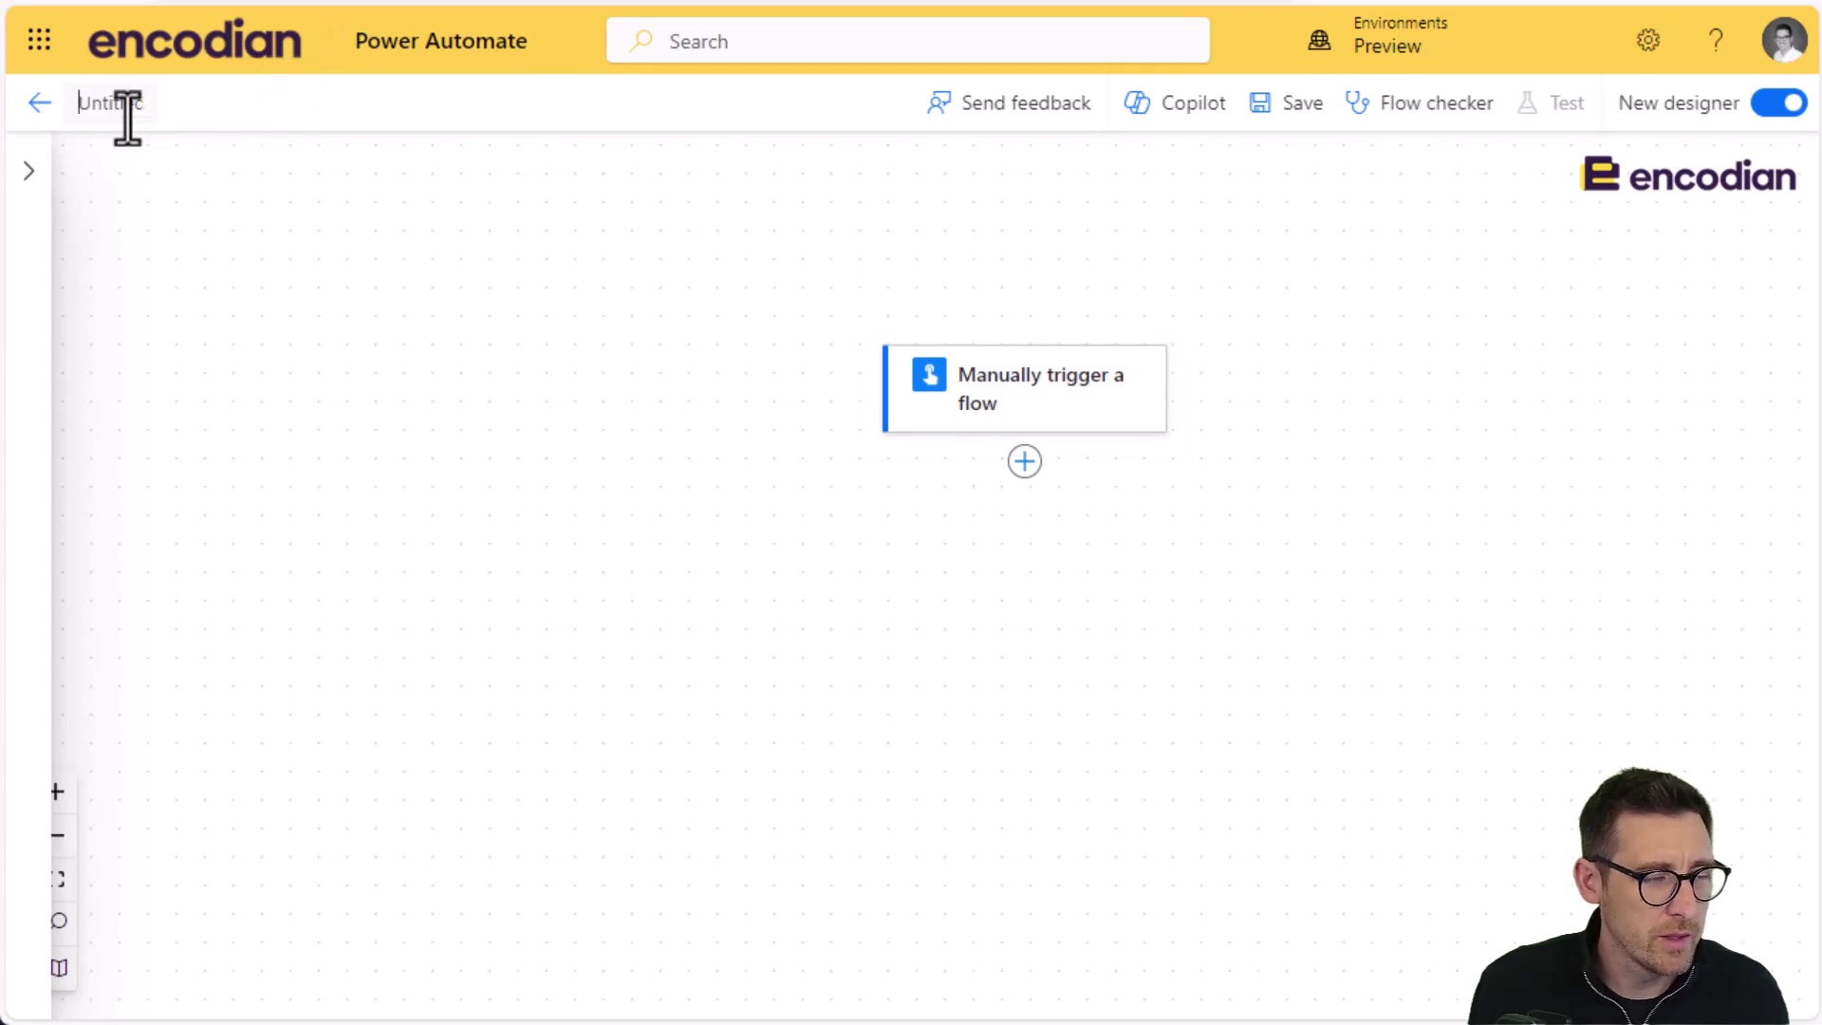
text(Demo - Remove)
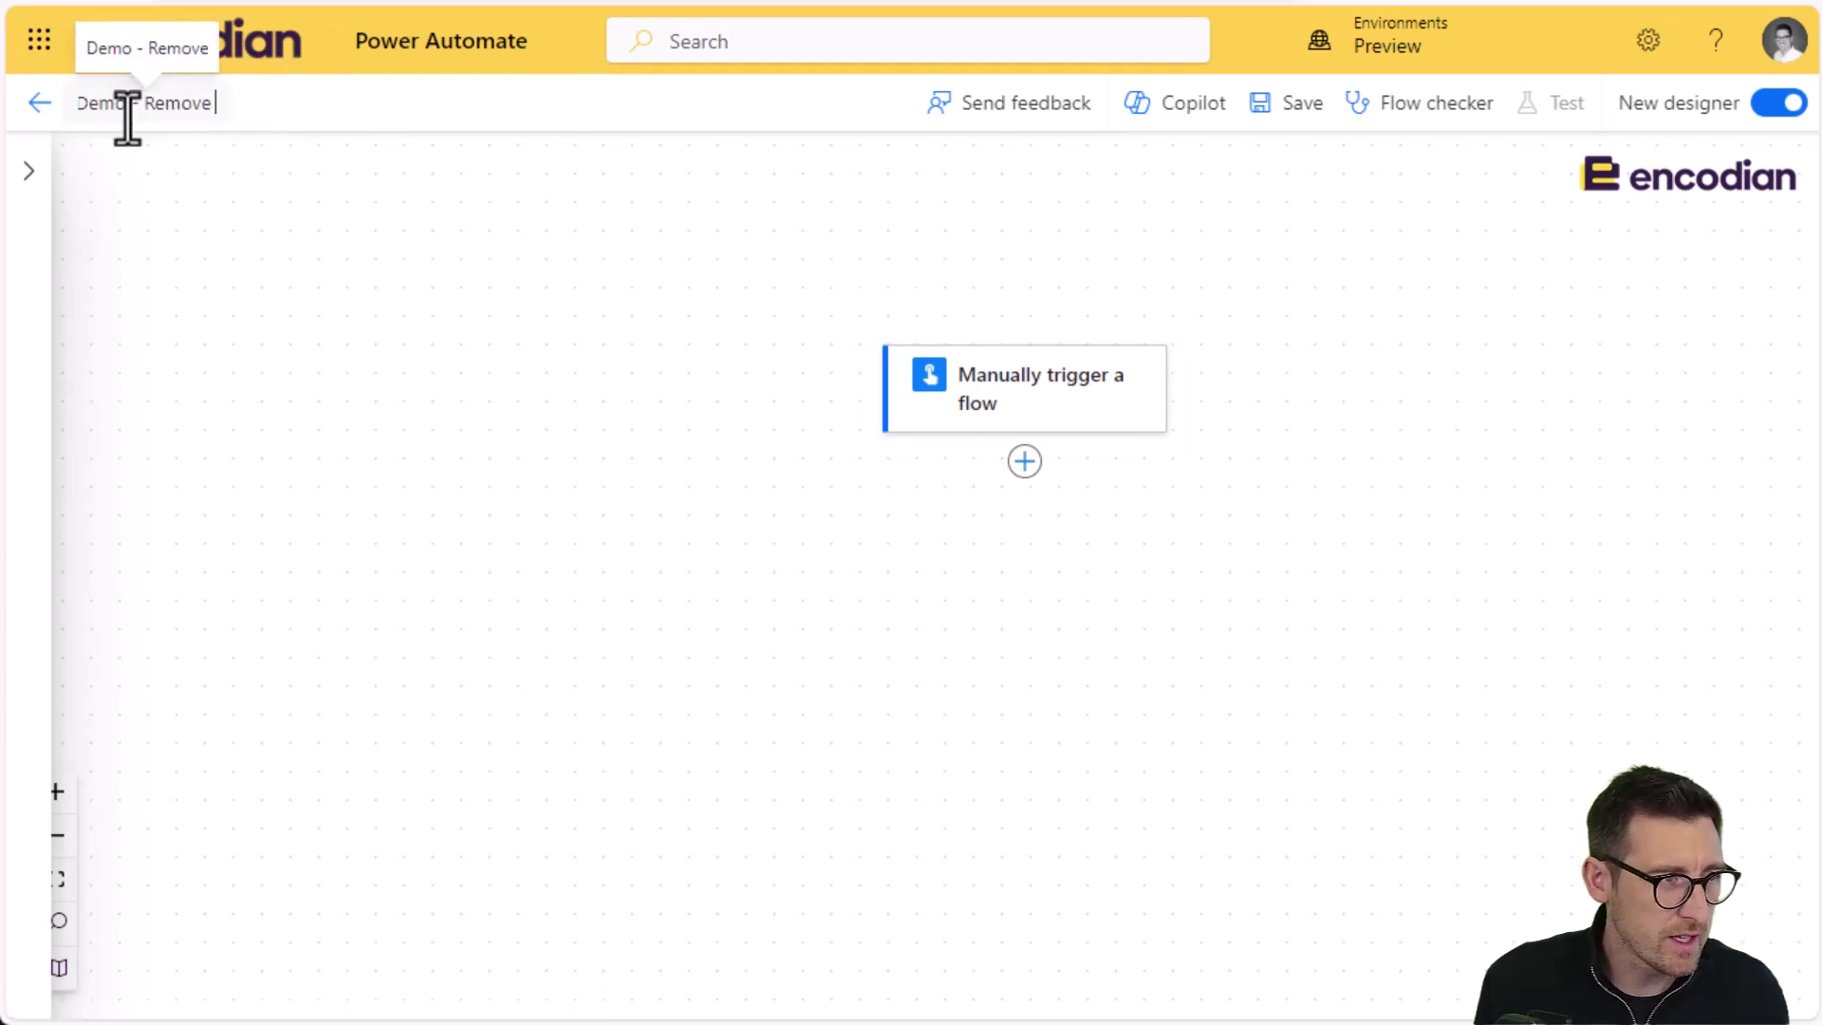
text( Text nbetween)
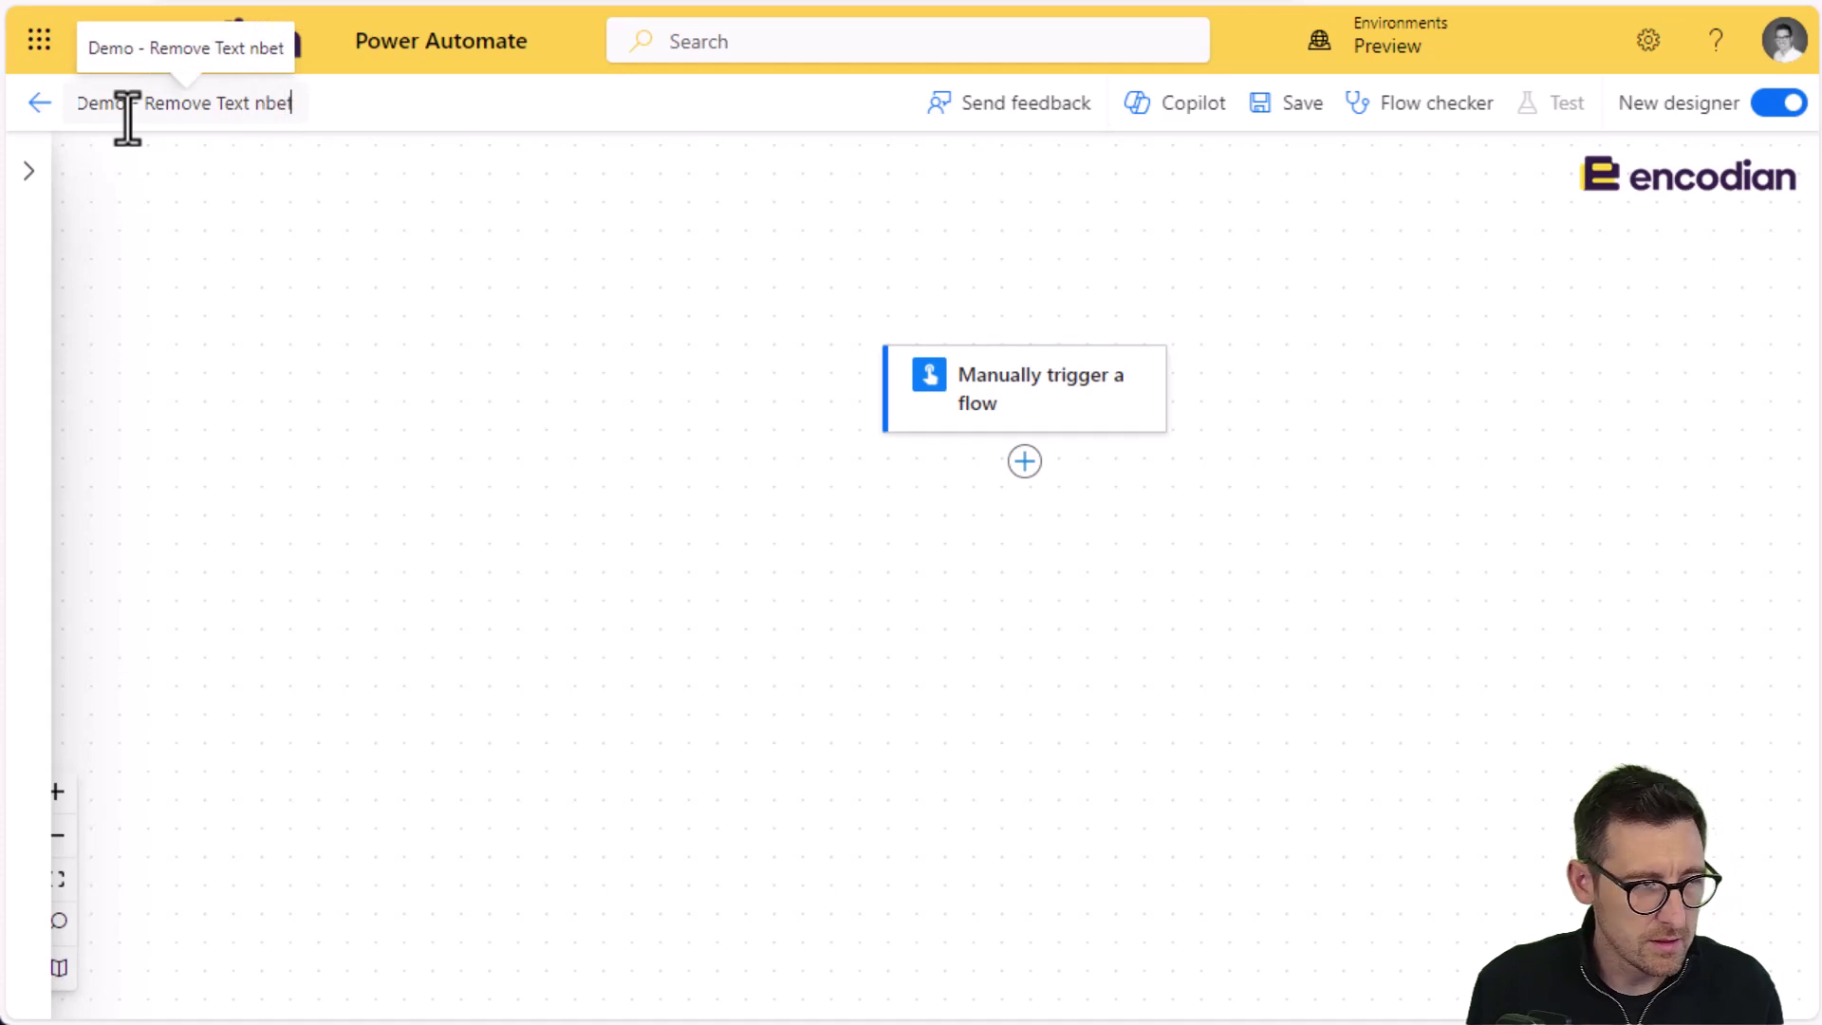
key(BackSpace)
key(BackSpace)
key(BackSpace)
key(BackSpace)
key(BackSpace)
key(BackSpace)
key(BackSpace)
key(BackSpace)
key(BackSpace)
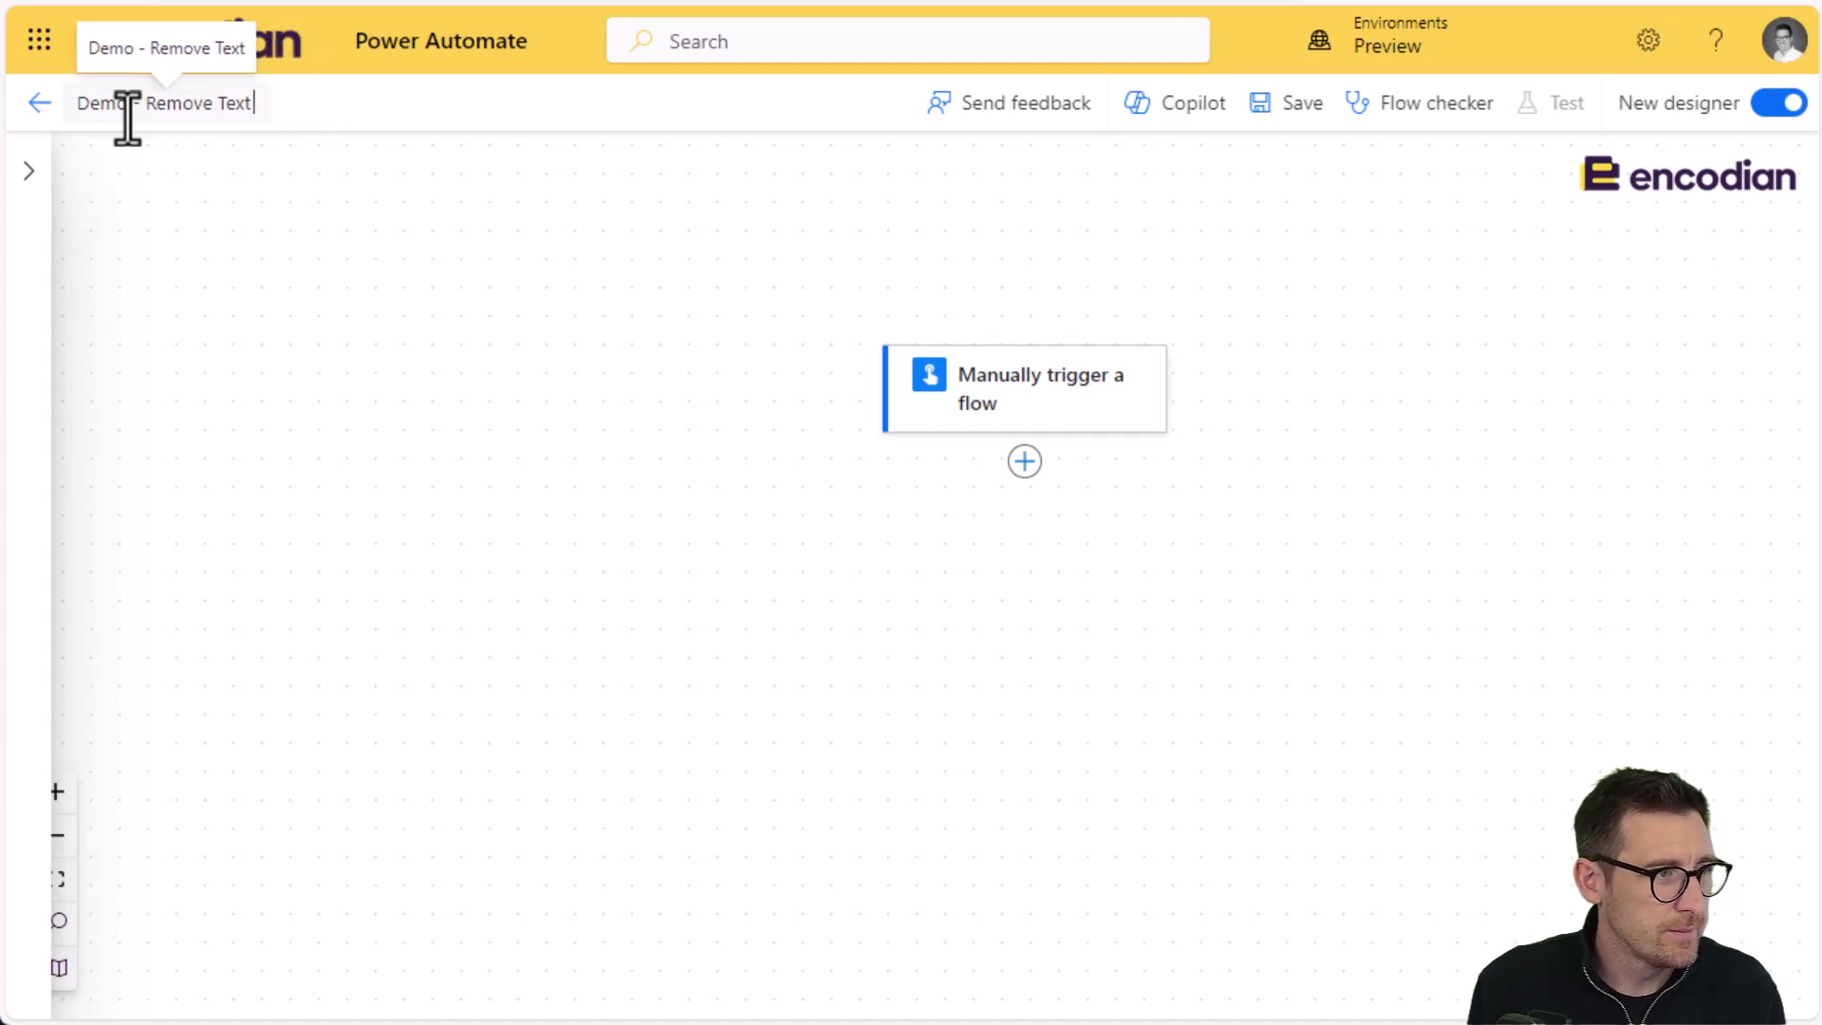
text(between Valyes)
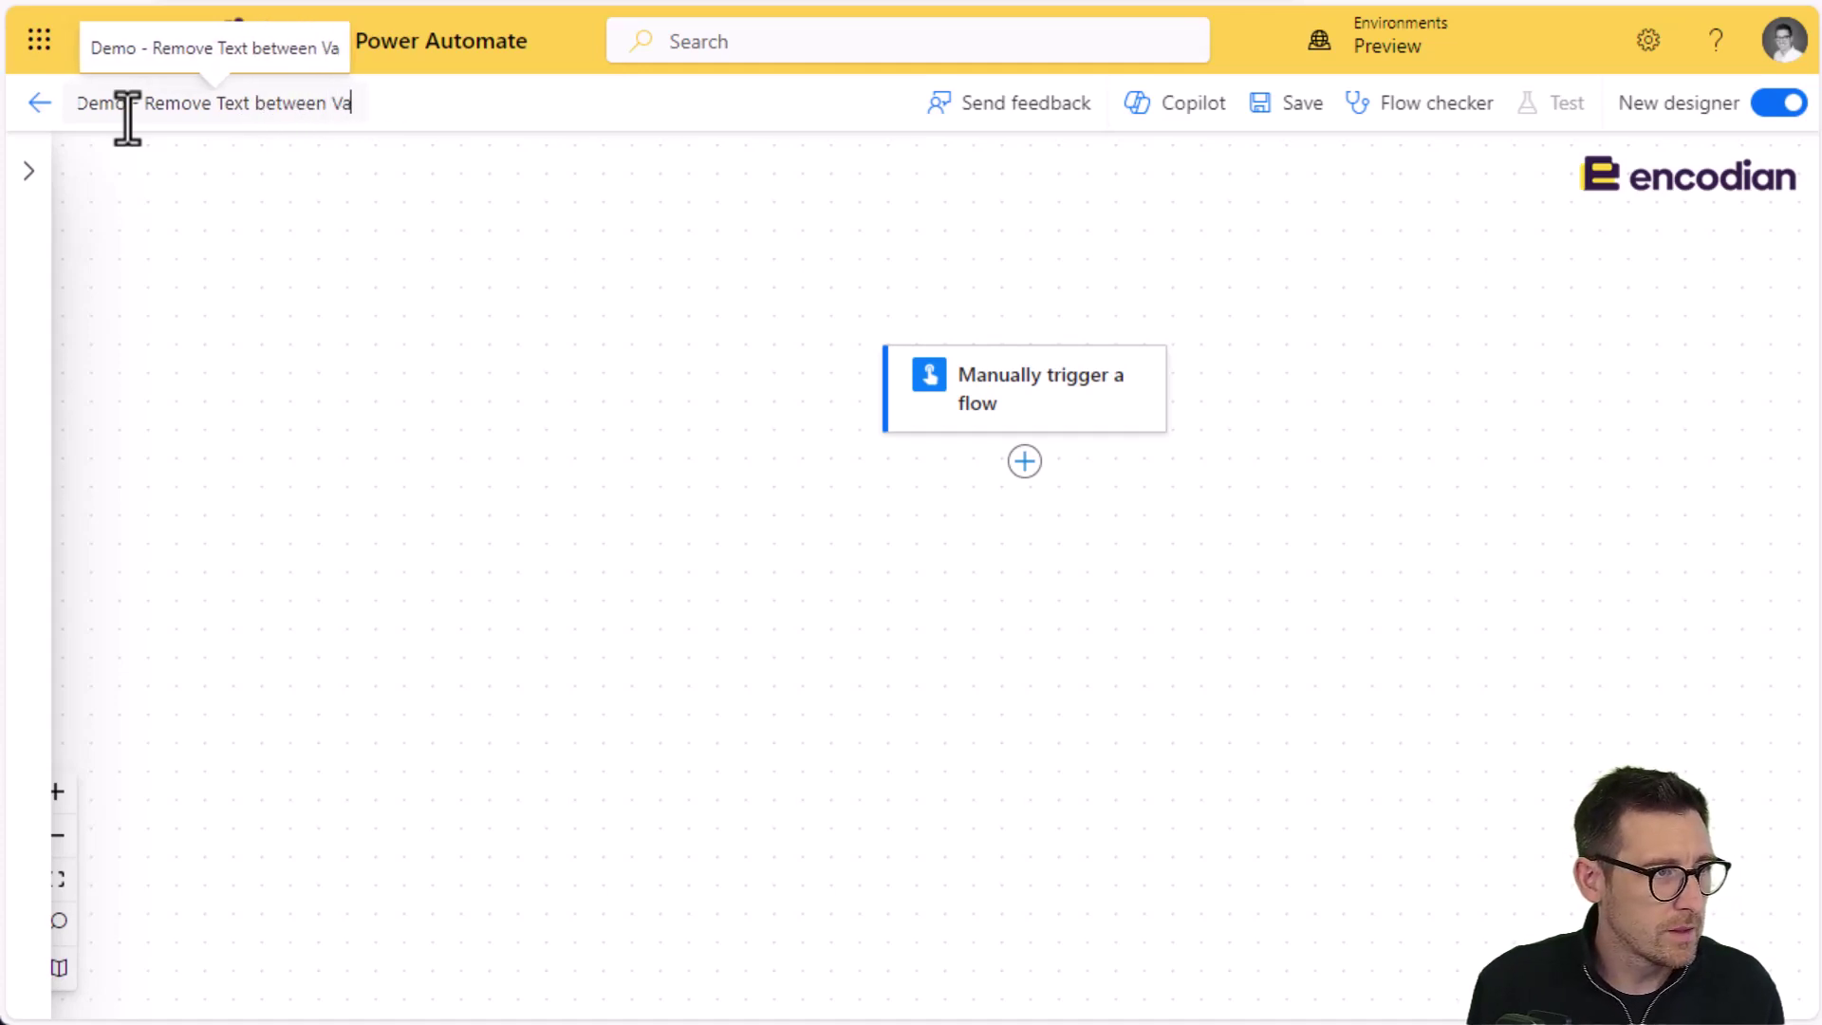
key(BackSpace)
key(BackSpace)
key(BackSpace)
text(ues)
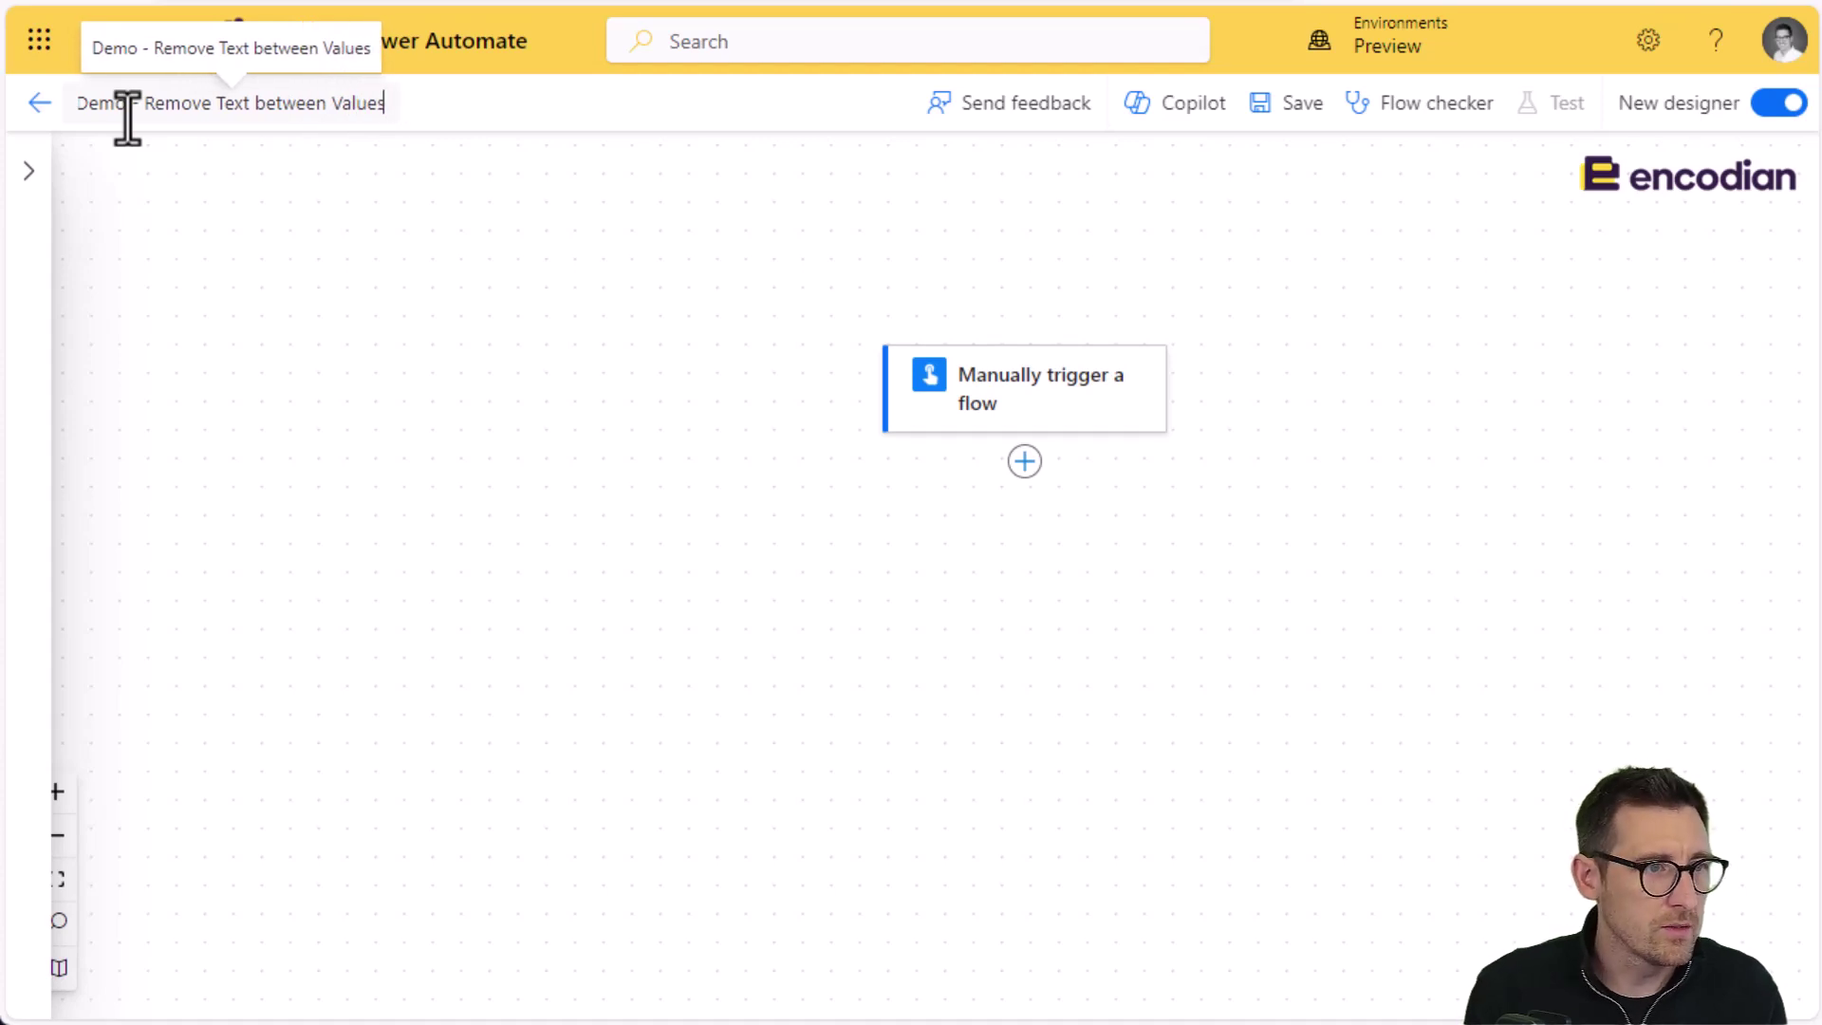
click(796, 655)
click(930, 398)
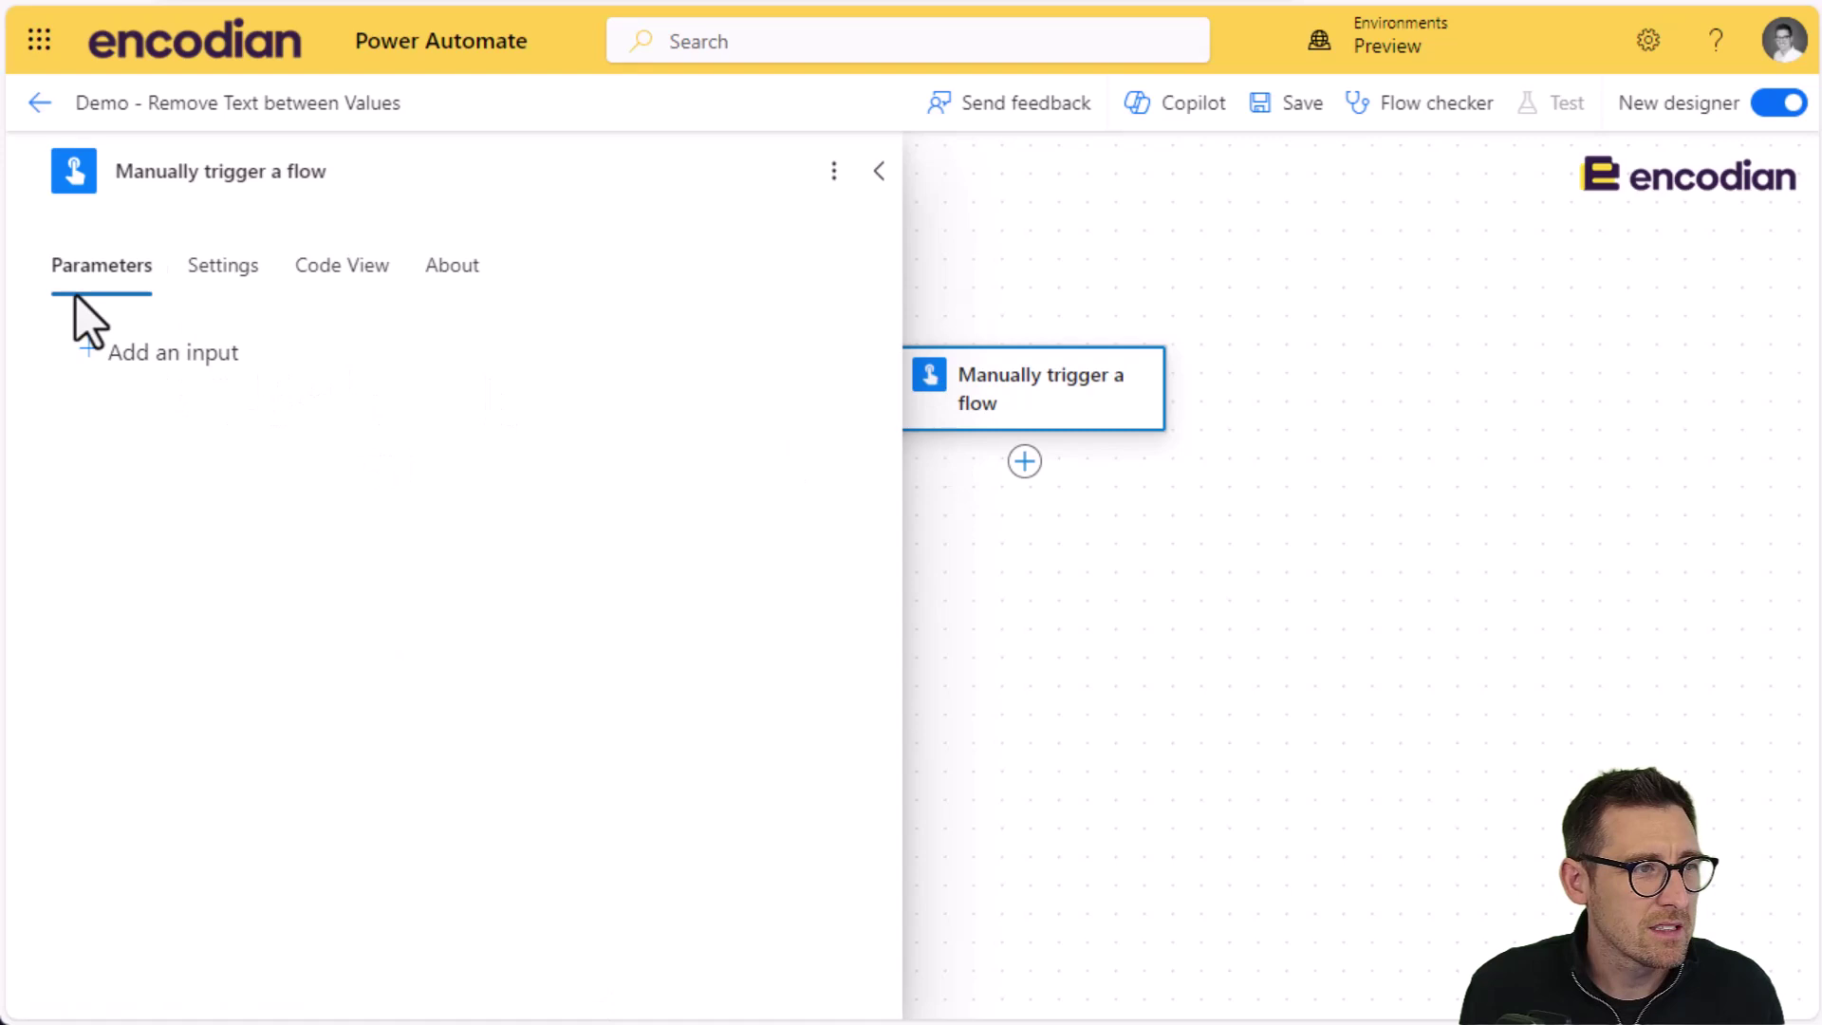
Search 'remove text between' and add Encodian's Utility - Remove Text between Values action after the trigger.
click(1313, 663)
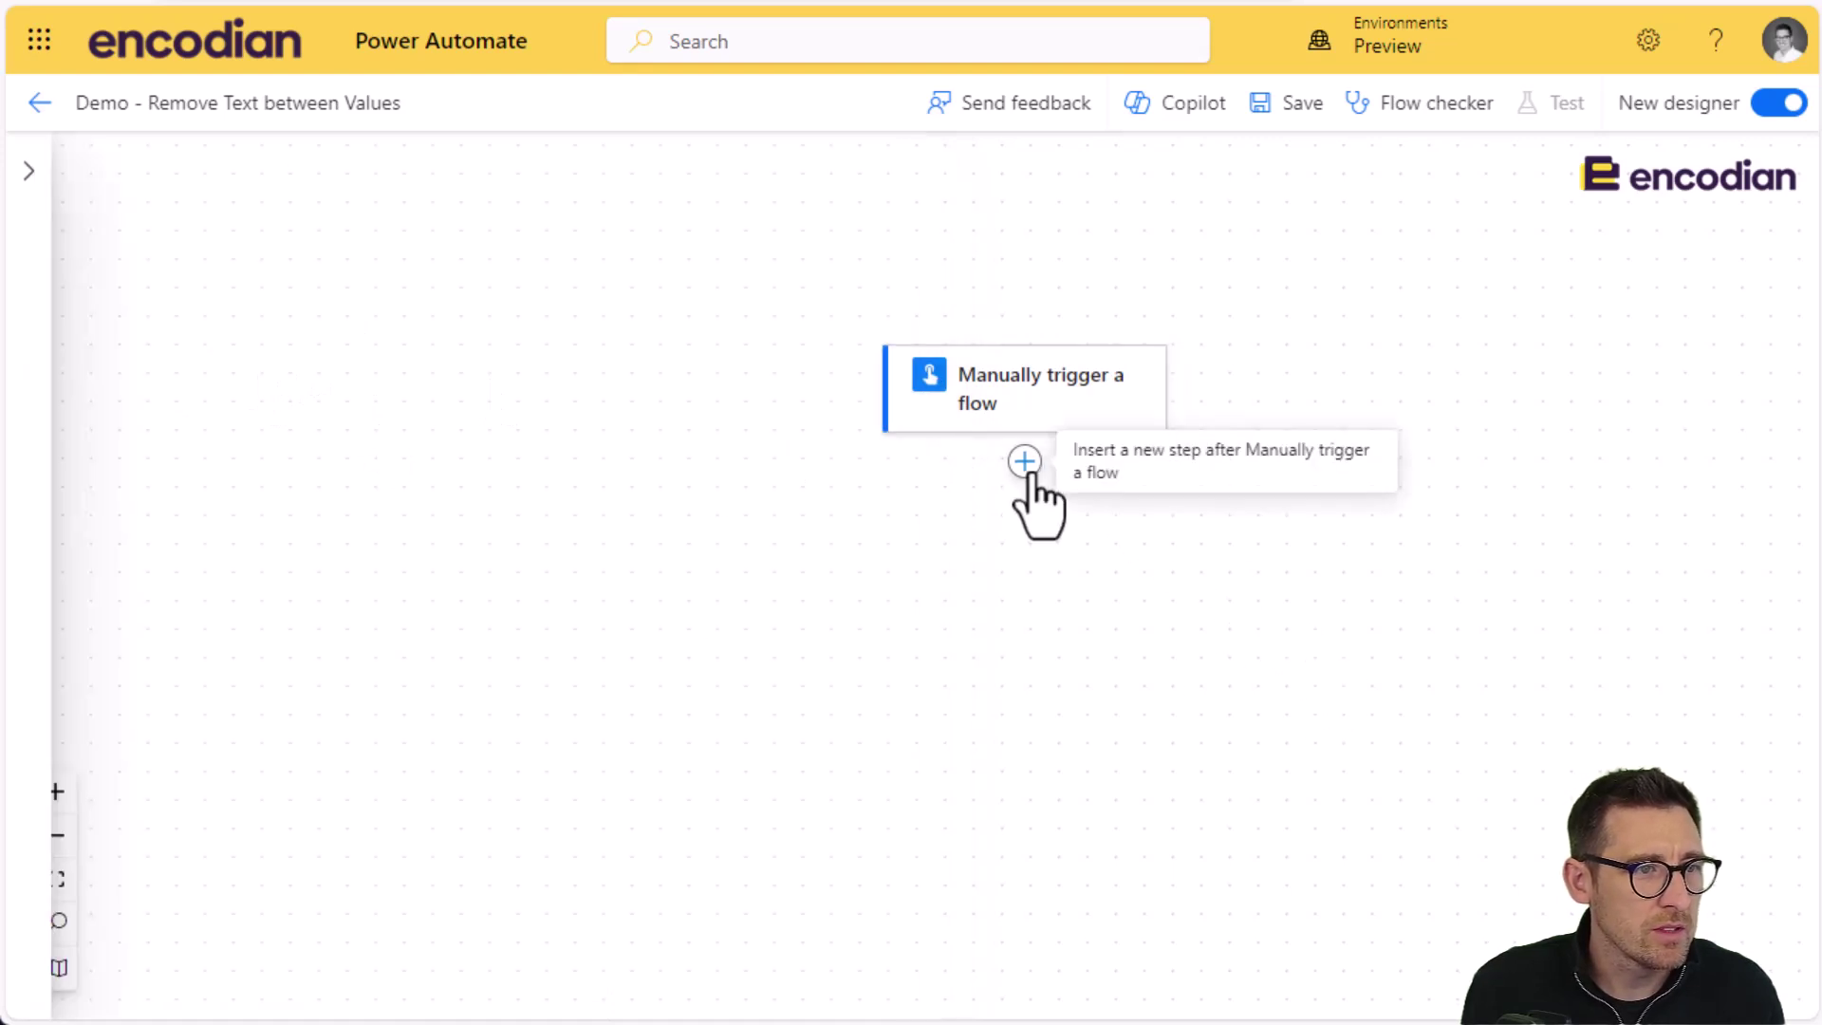
click(1026, 465)
click(1129, 463)
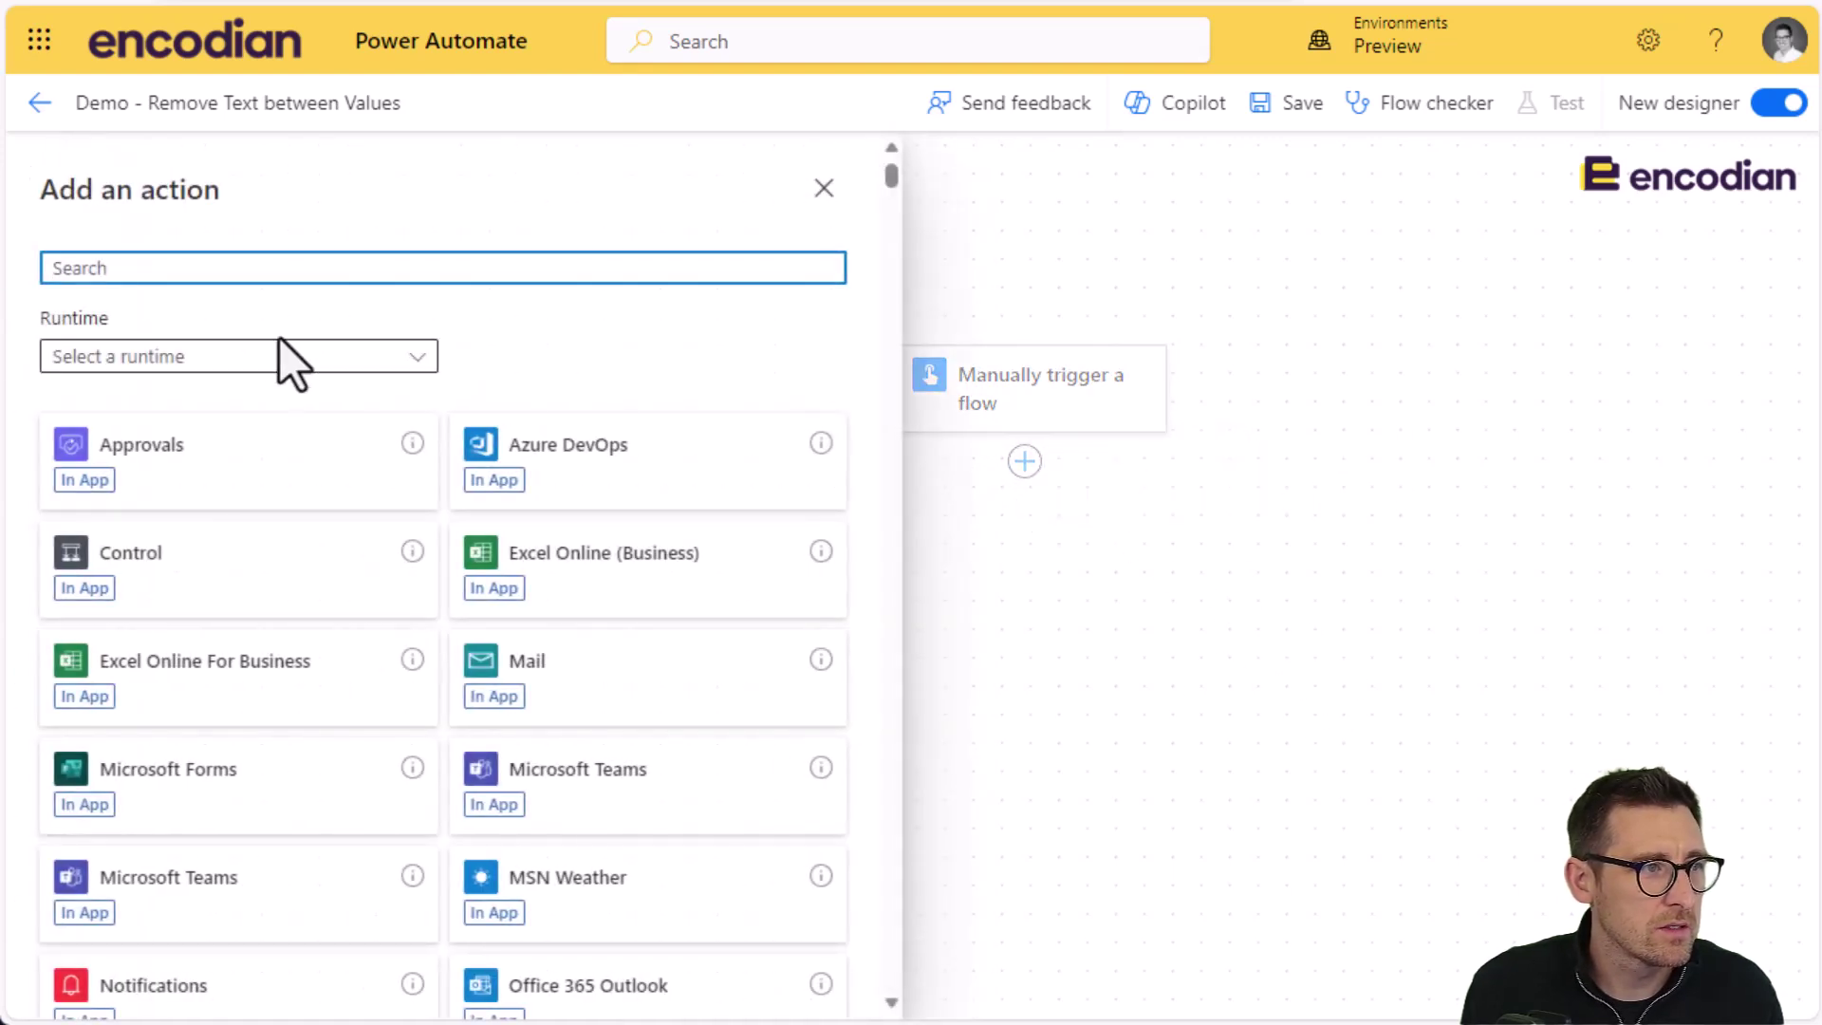
text(remove )
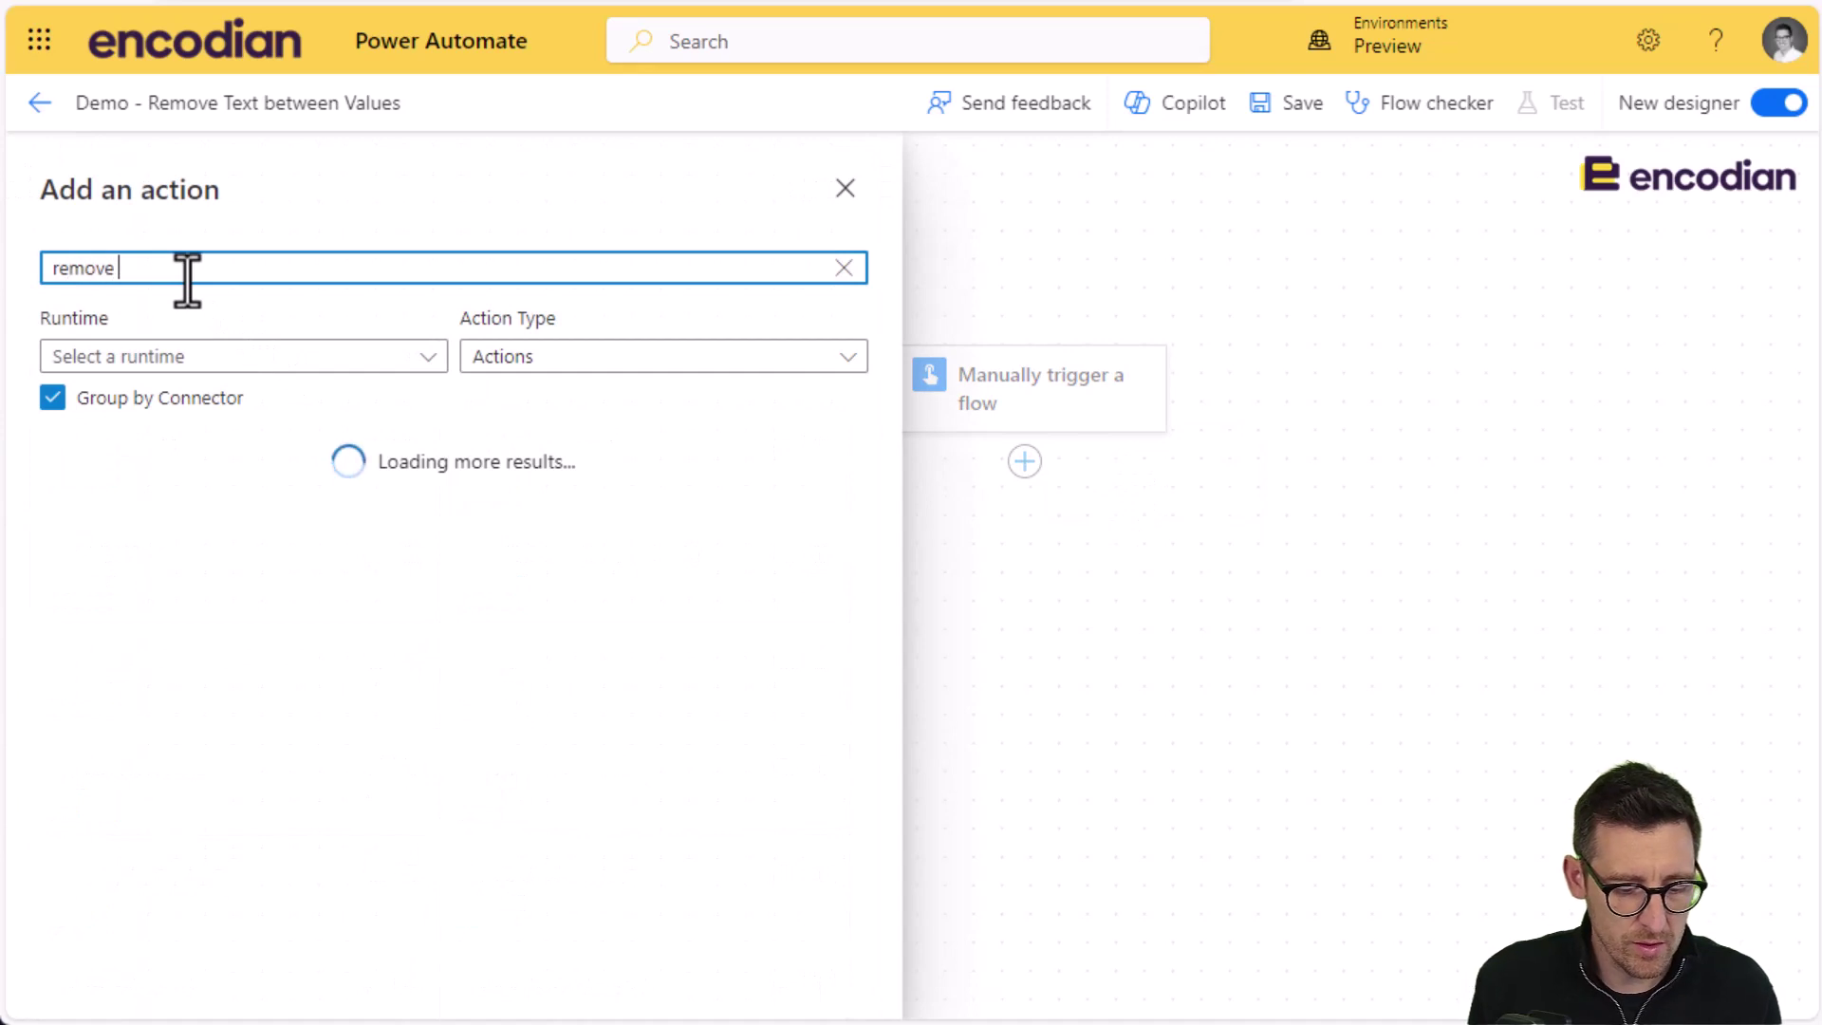
text(text between)
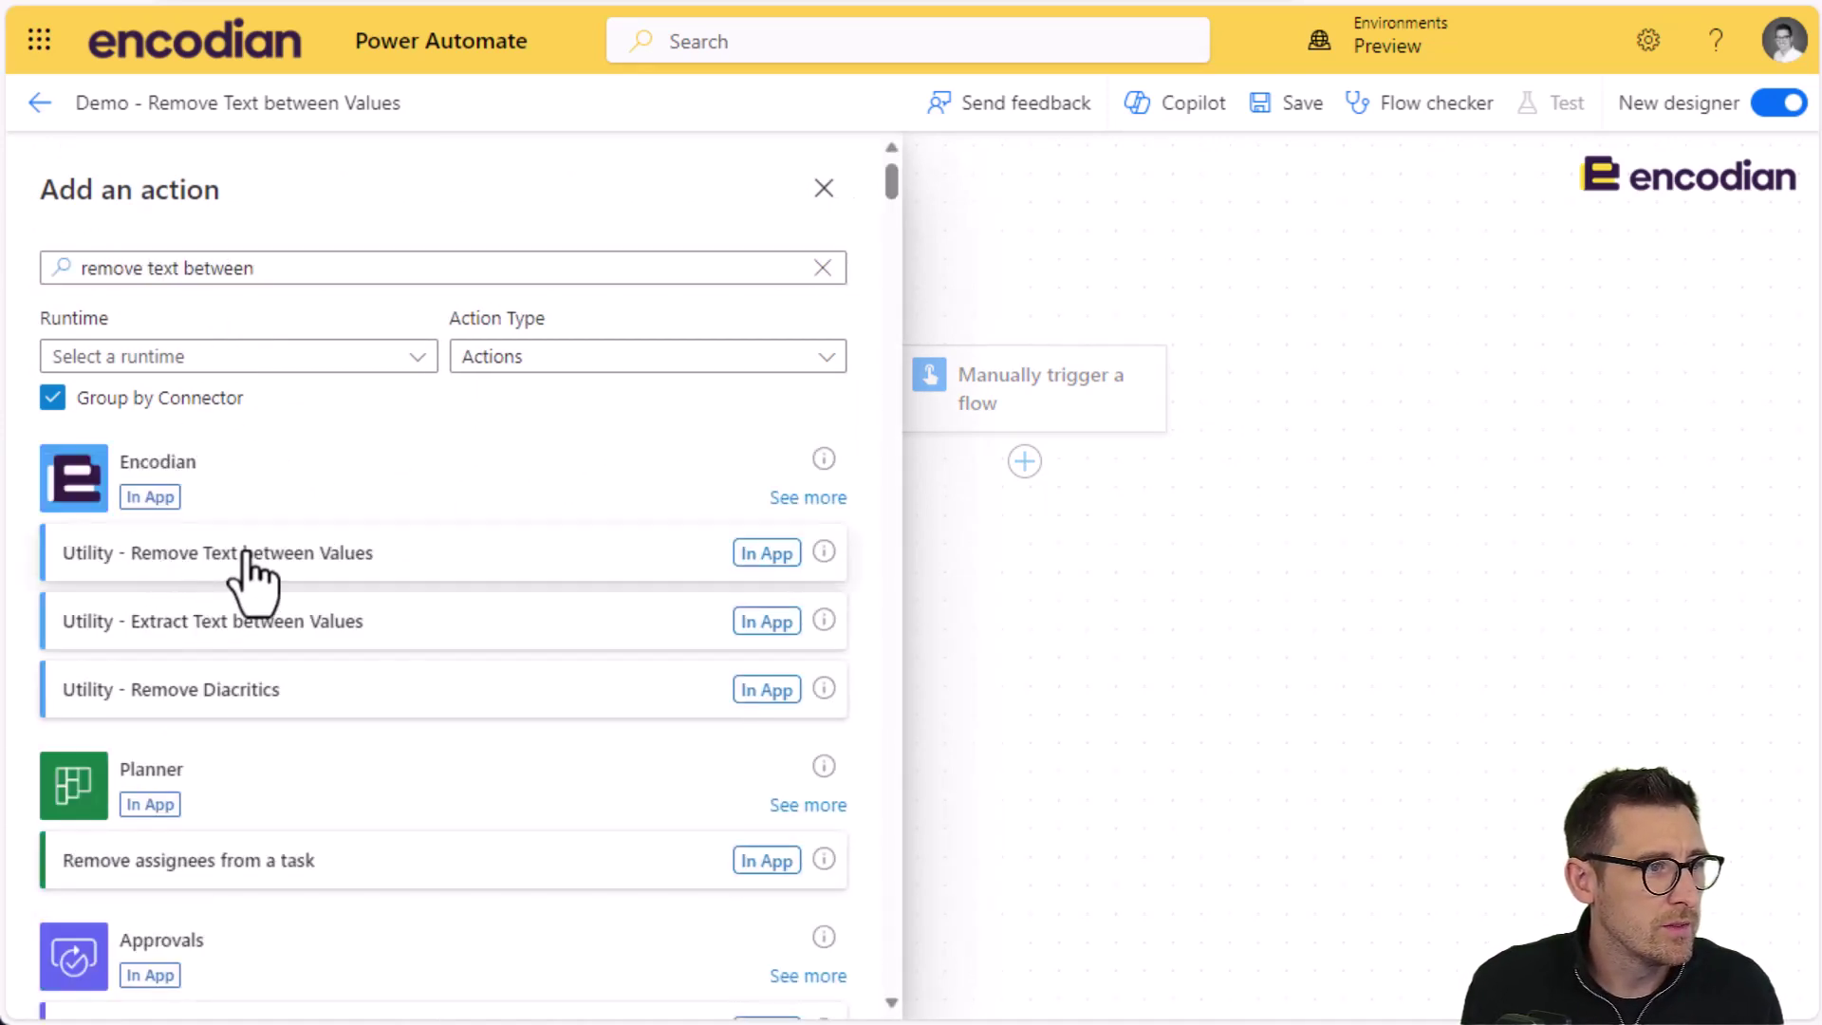
click(248, 444)
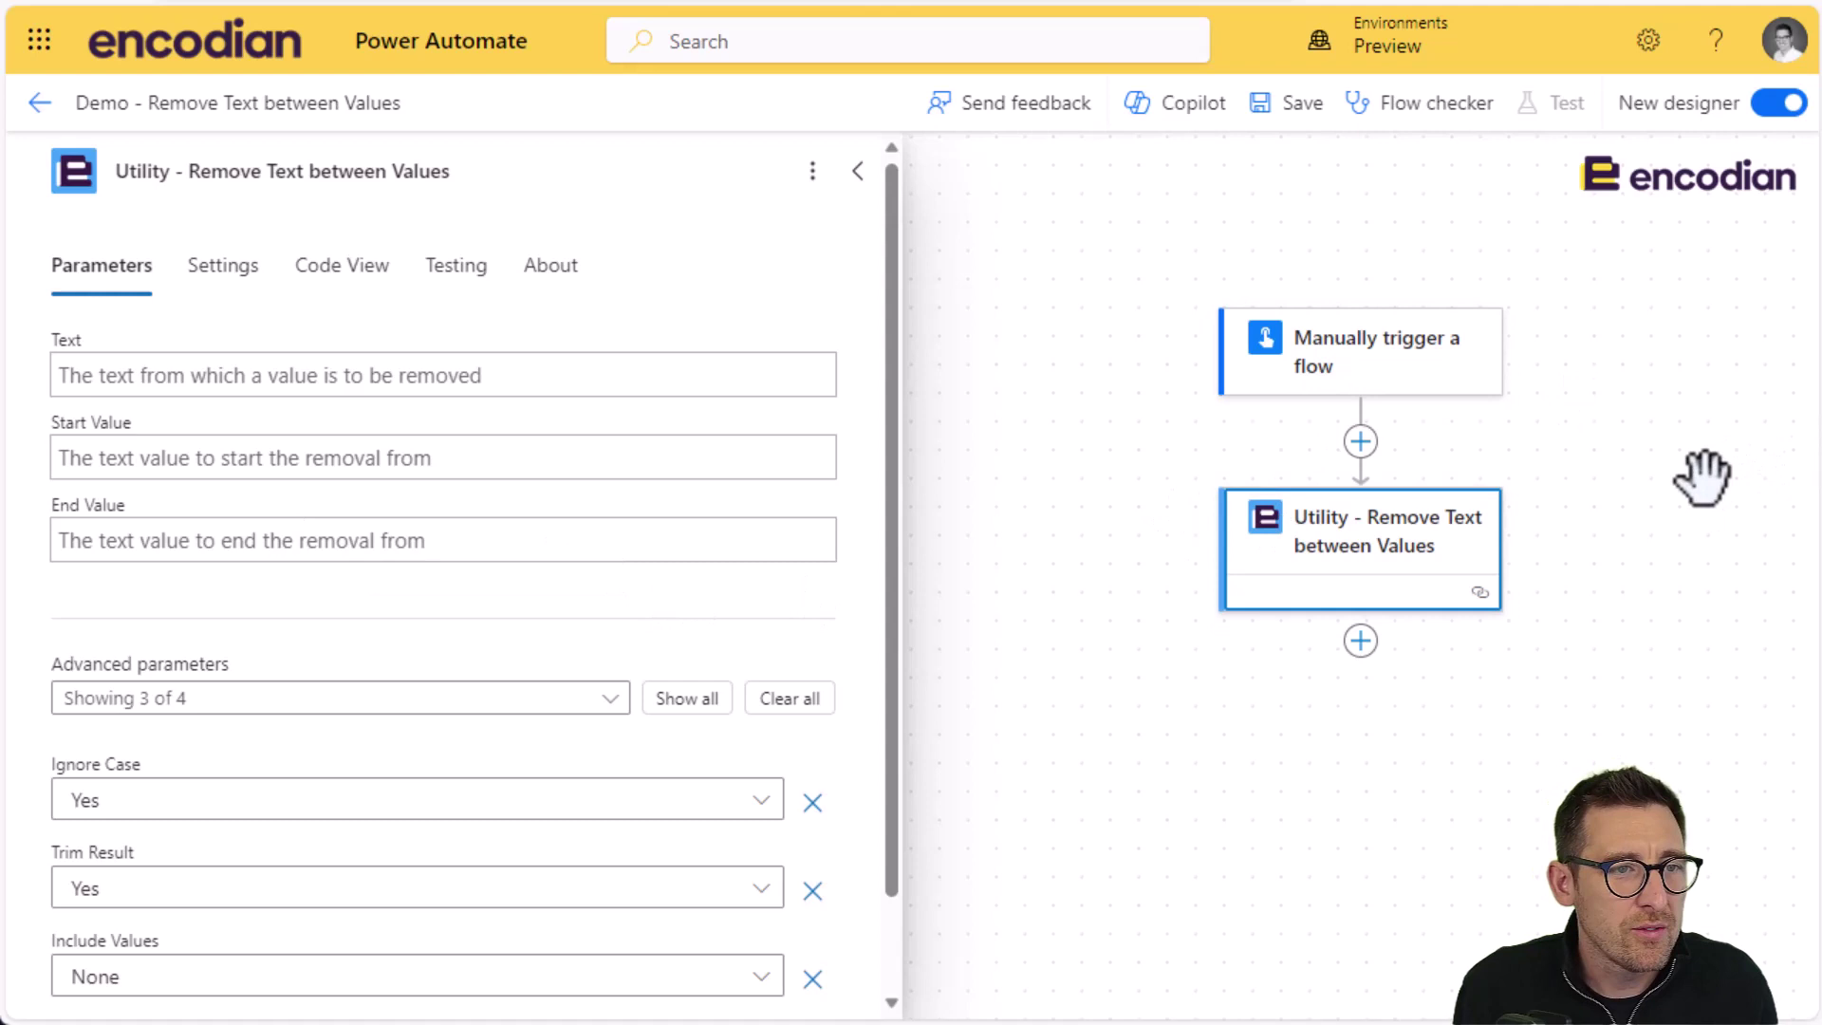
Add a text input named Text to the manual trigger.
drag(1664, 487, 1517, 419)
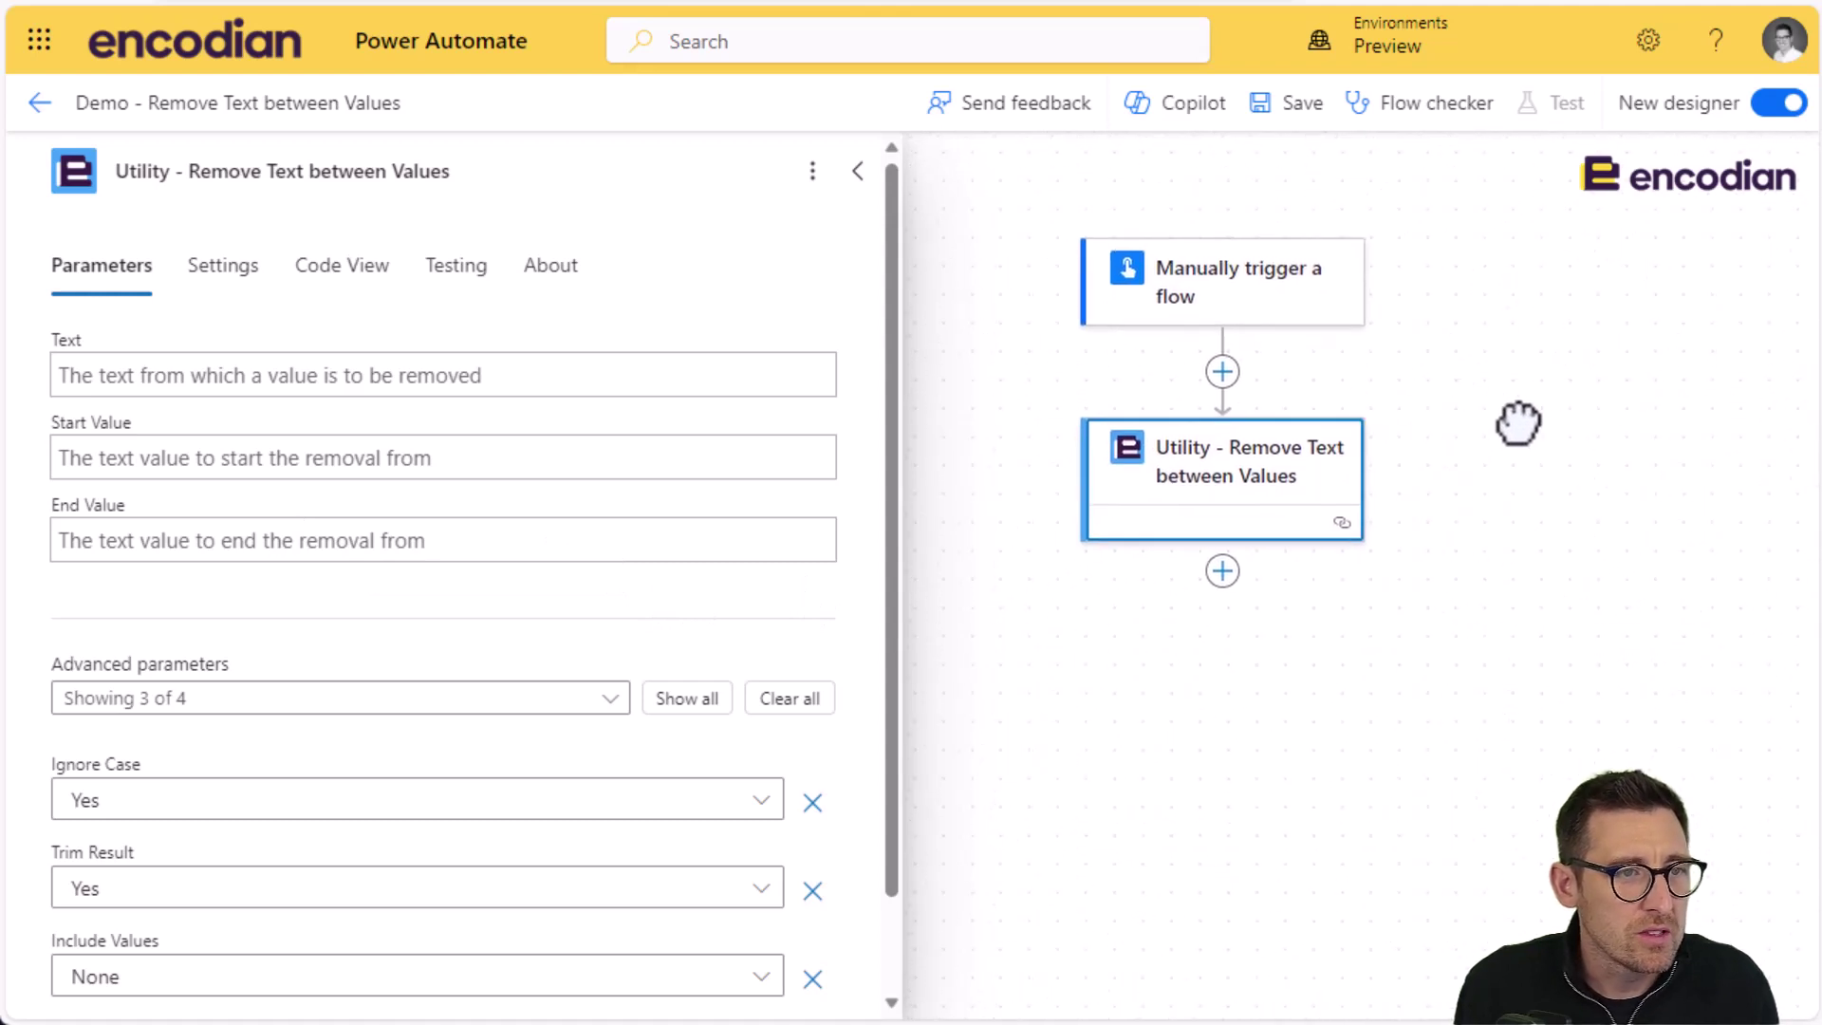
click(1207, 315)
click(92, 352)
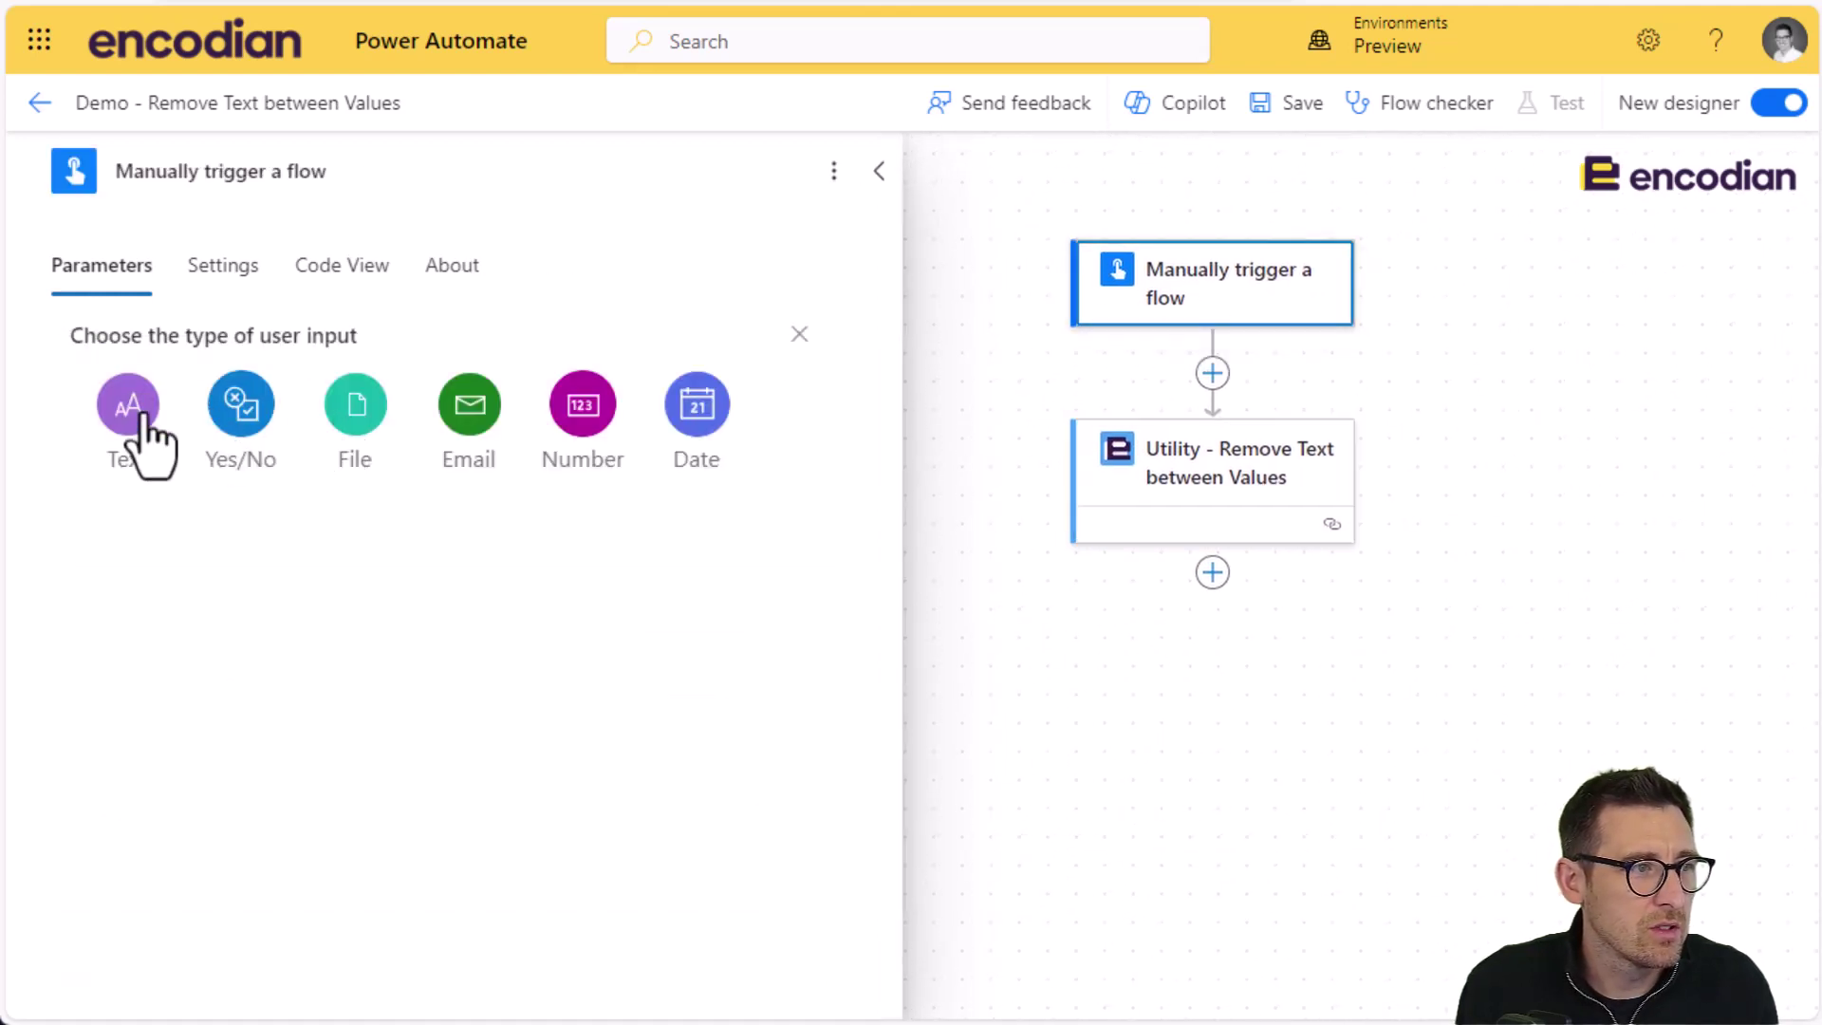
click(127, 406)
double_click(169, 364)
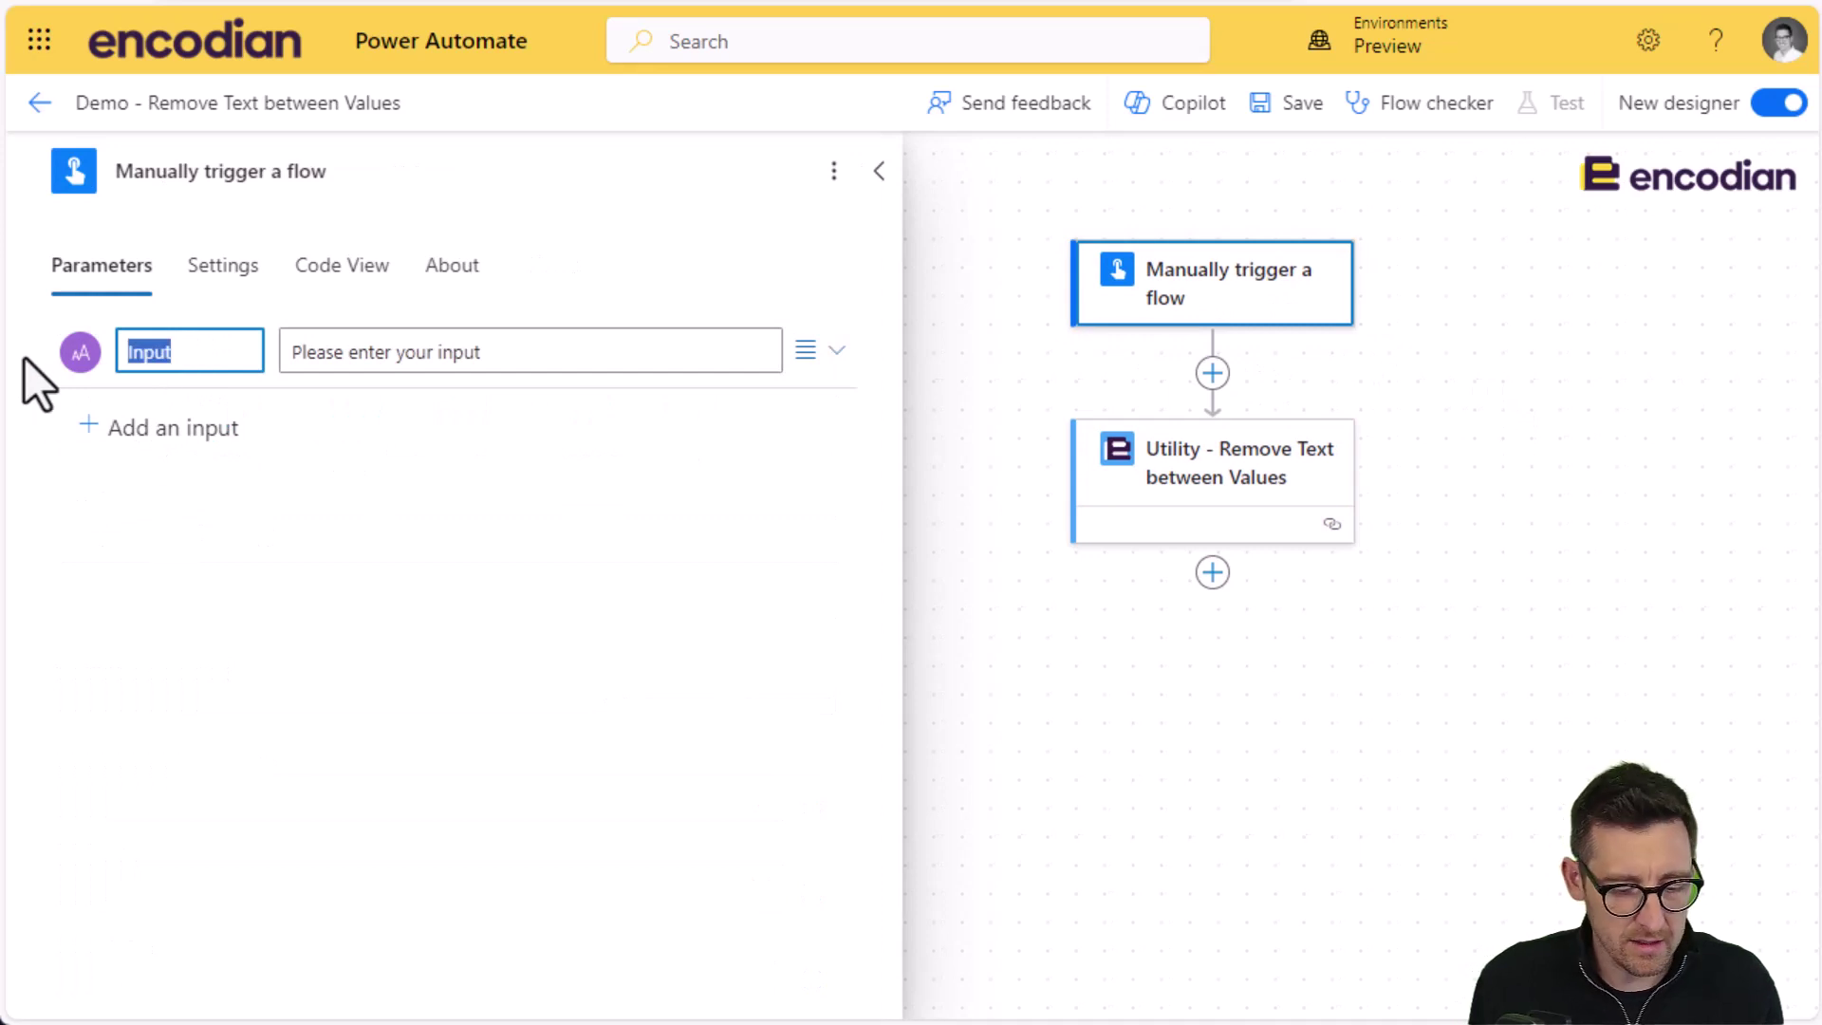
text(Text)
Add two more text inputs to the trigger, named Start and End.
click(134, 432)
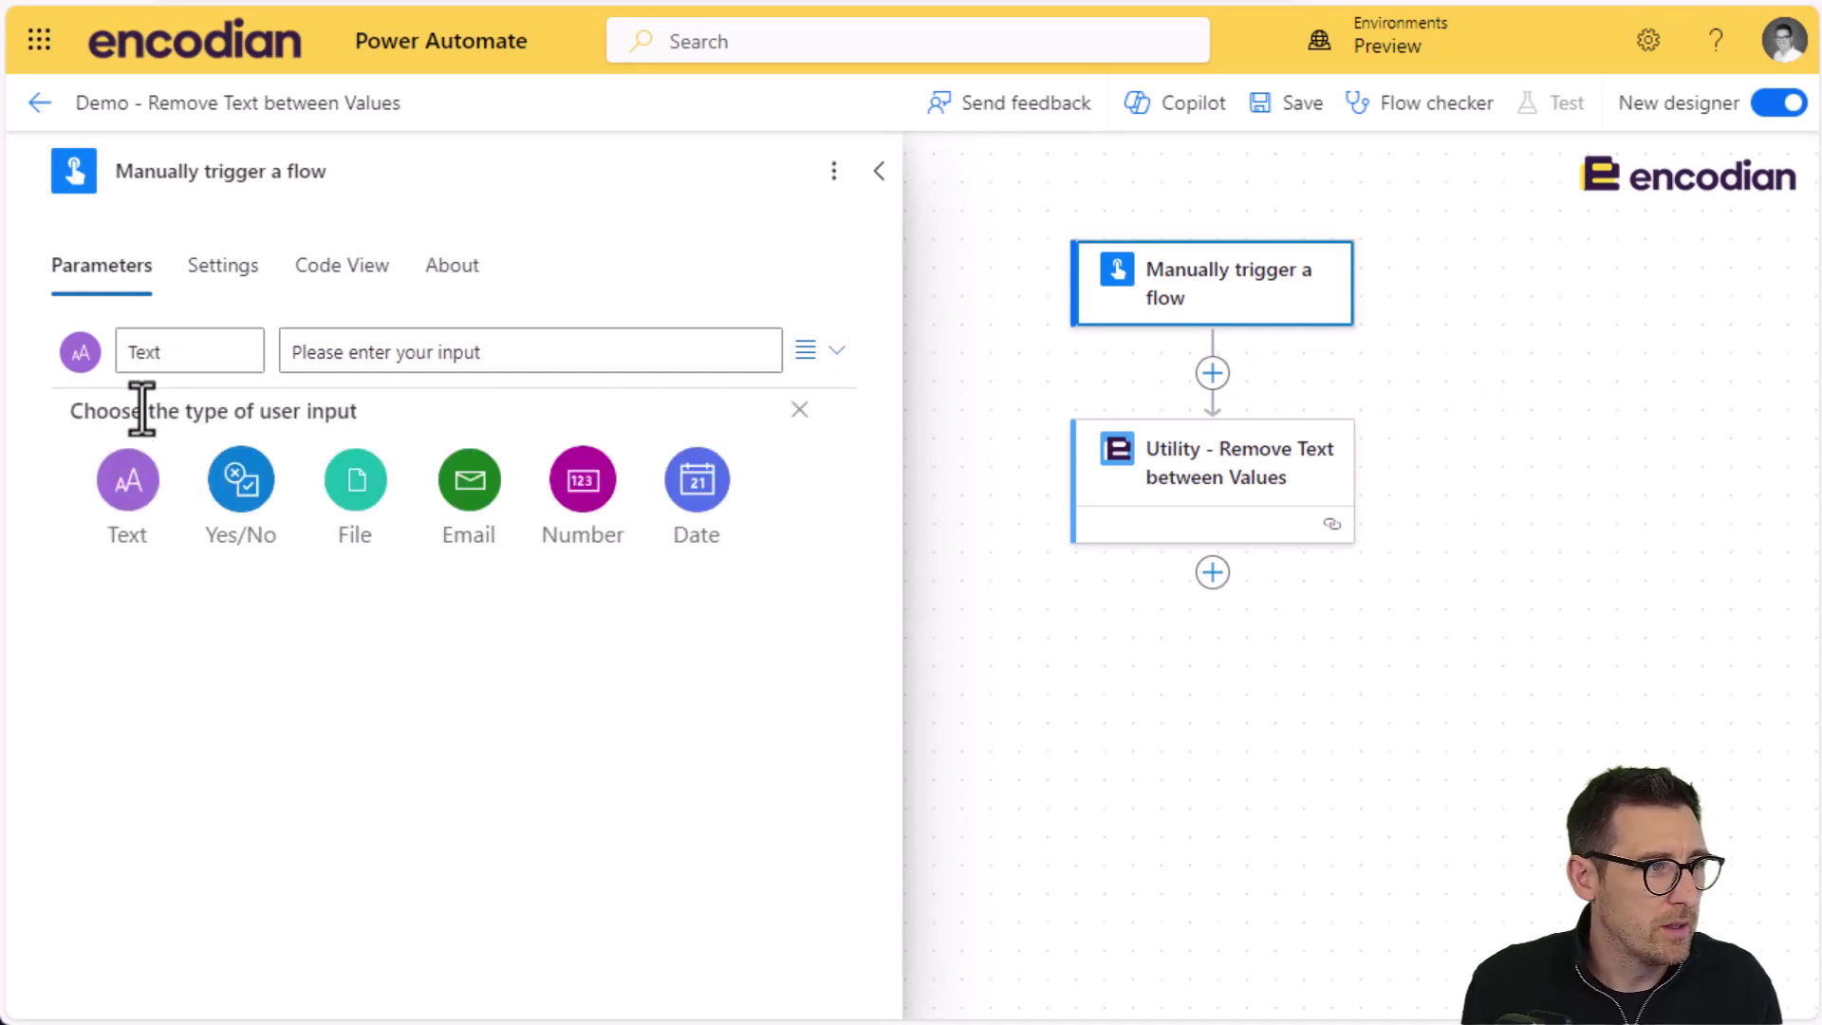
click(143, 493)
drag(231, 427, 46, 435)
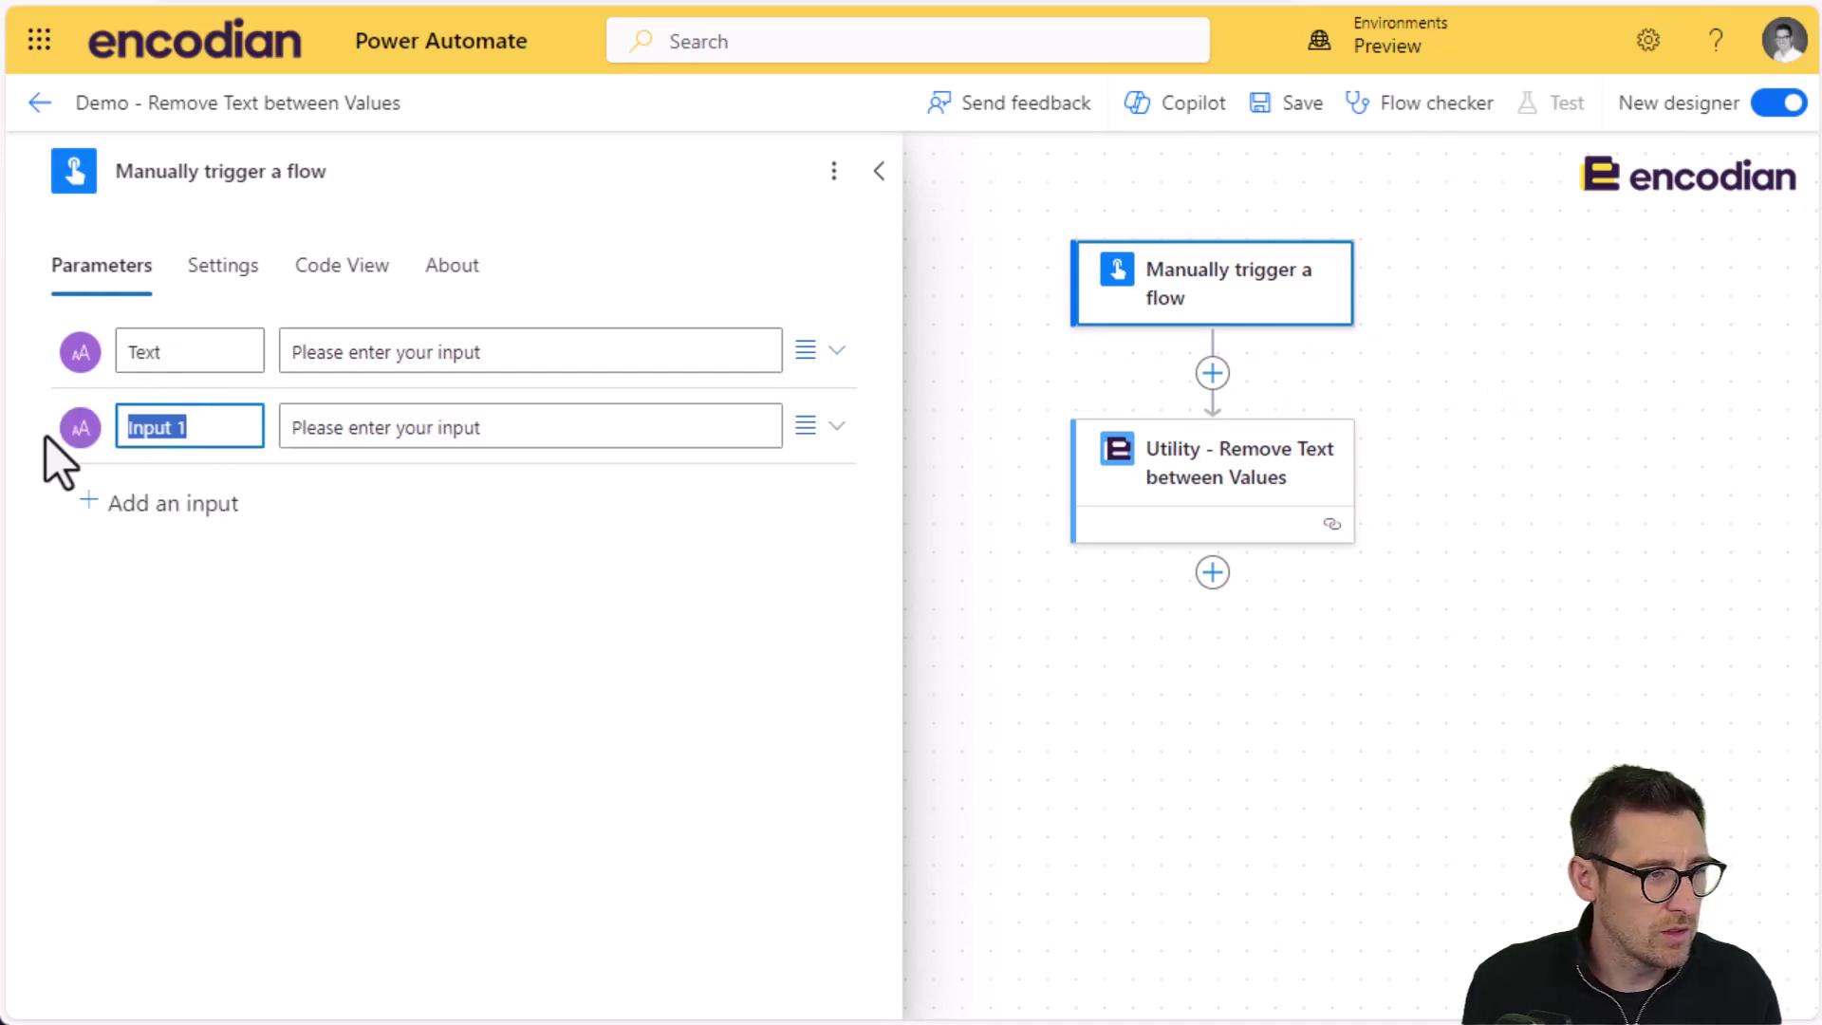
text(Start)
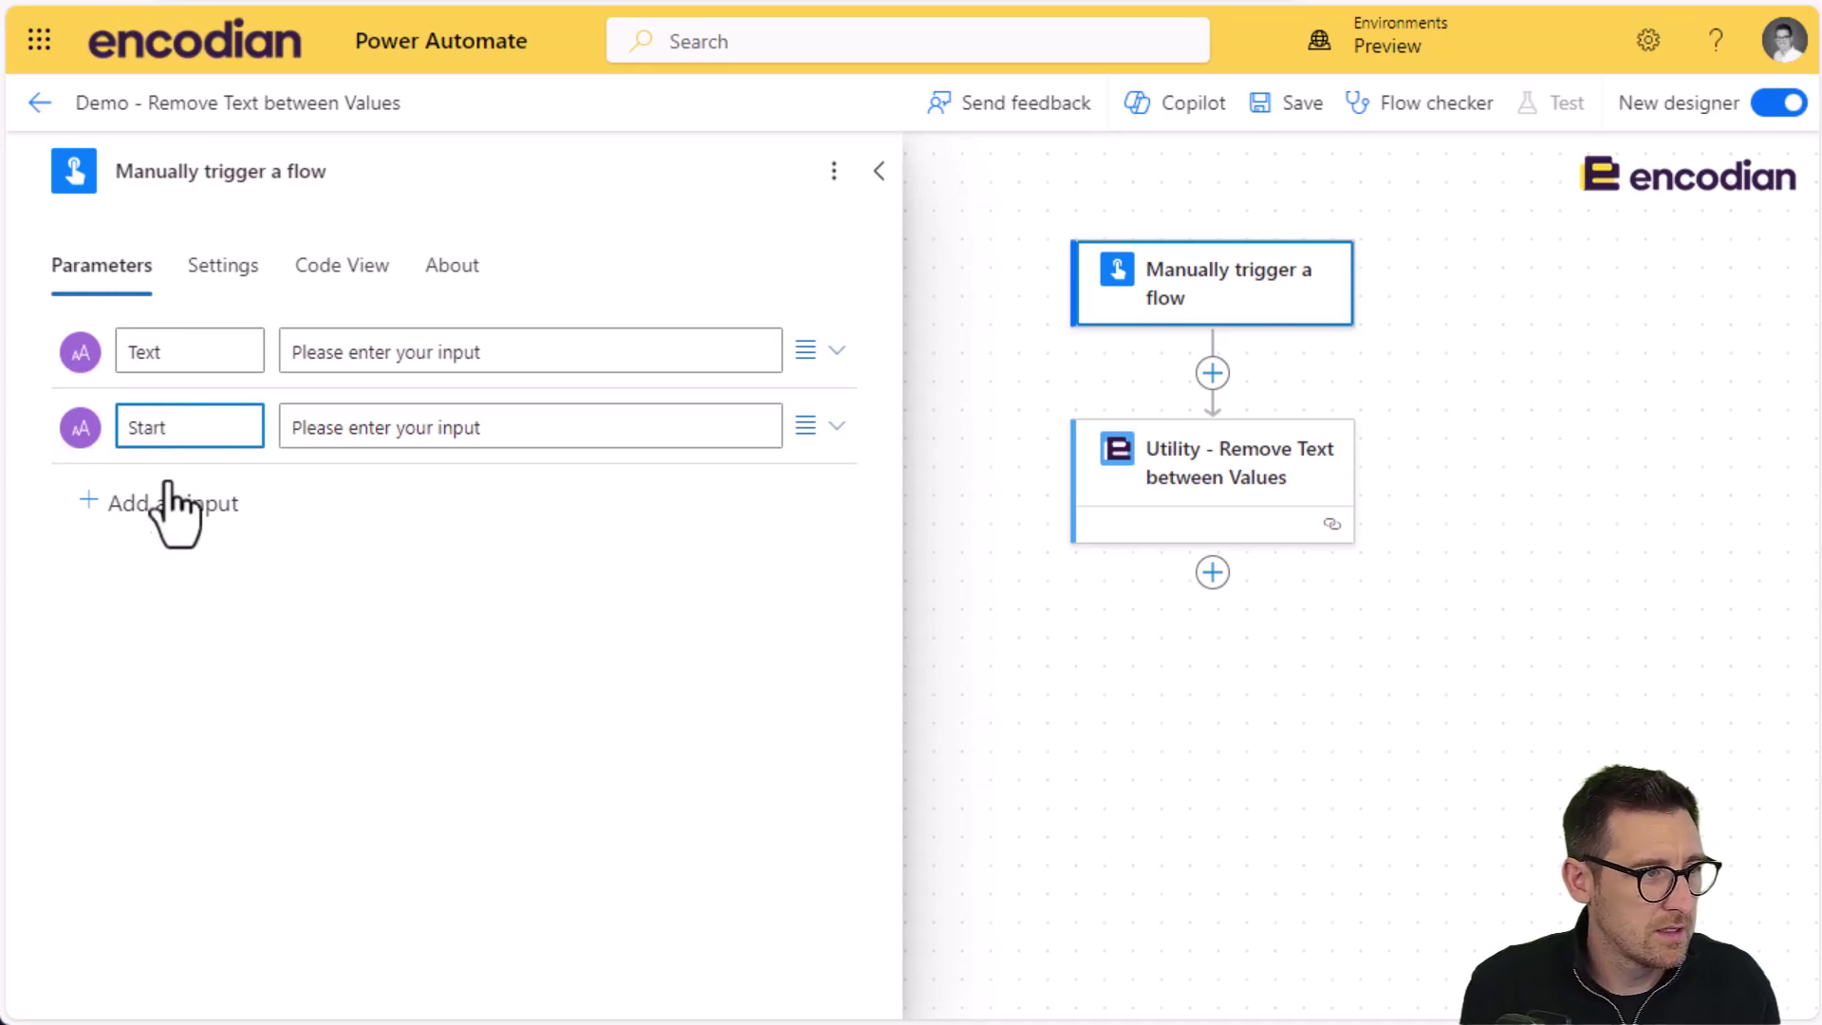
click(168, 486)
click(134, 607)
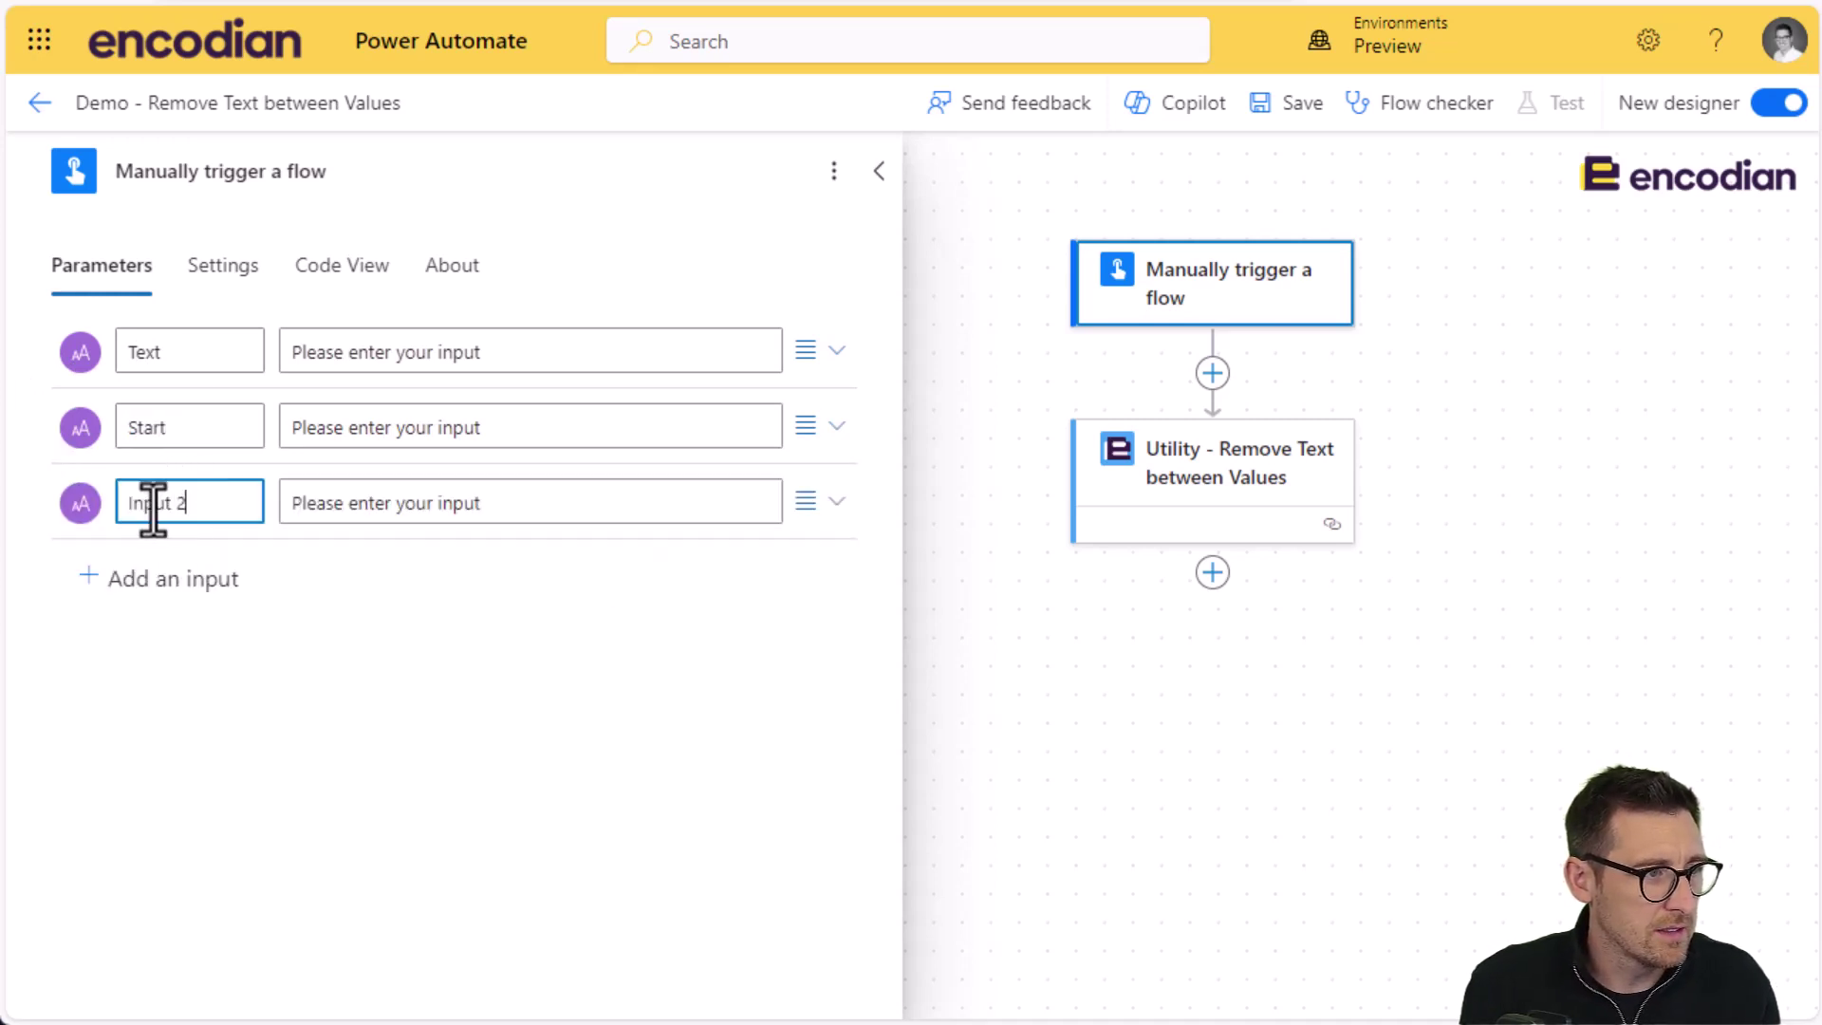
drag(228, 503, 105, 515)
text(Endd)
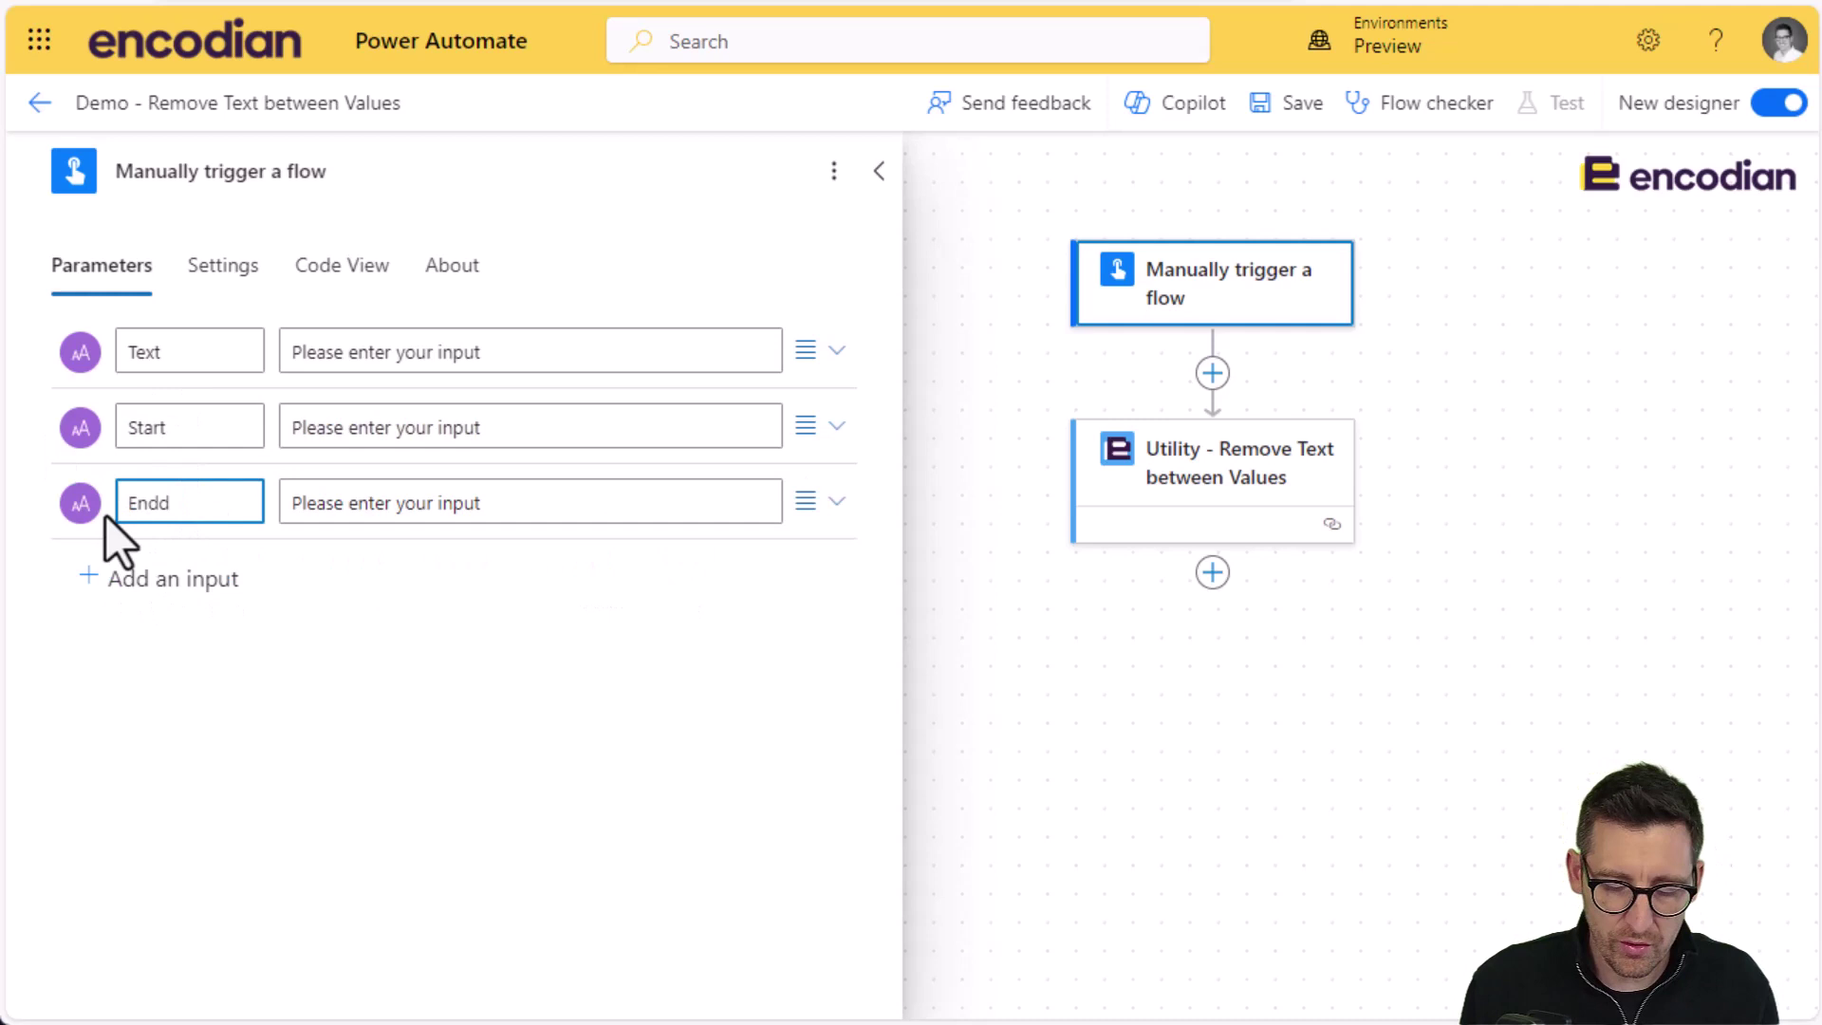
key(BackSpace)
click(1428, 865)
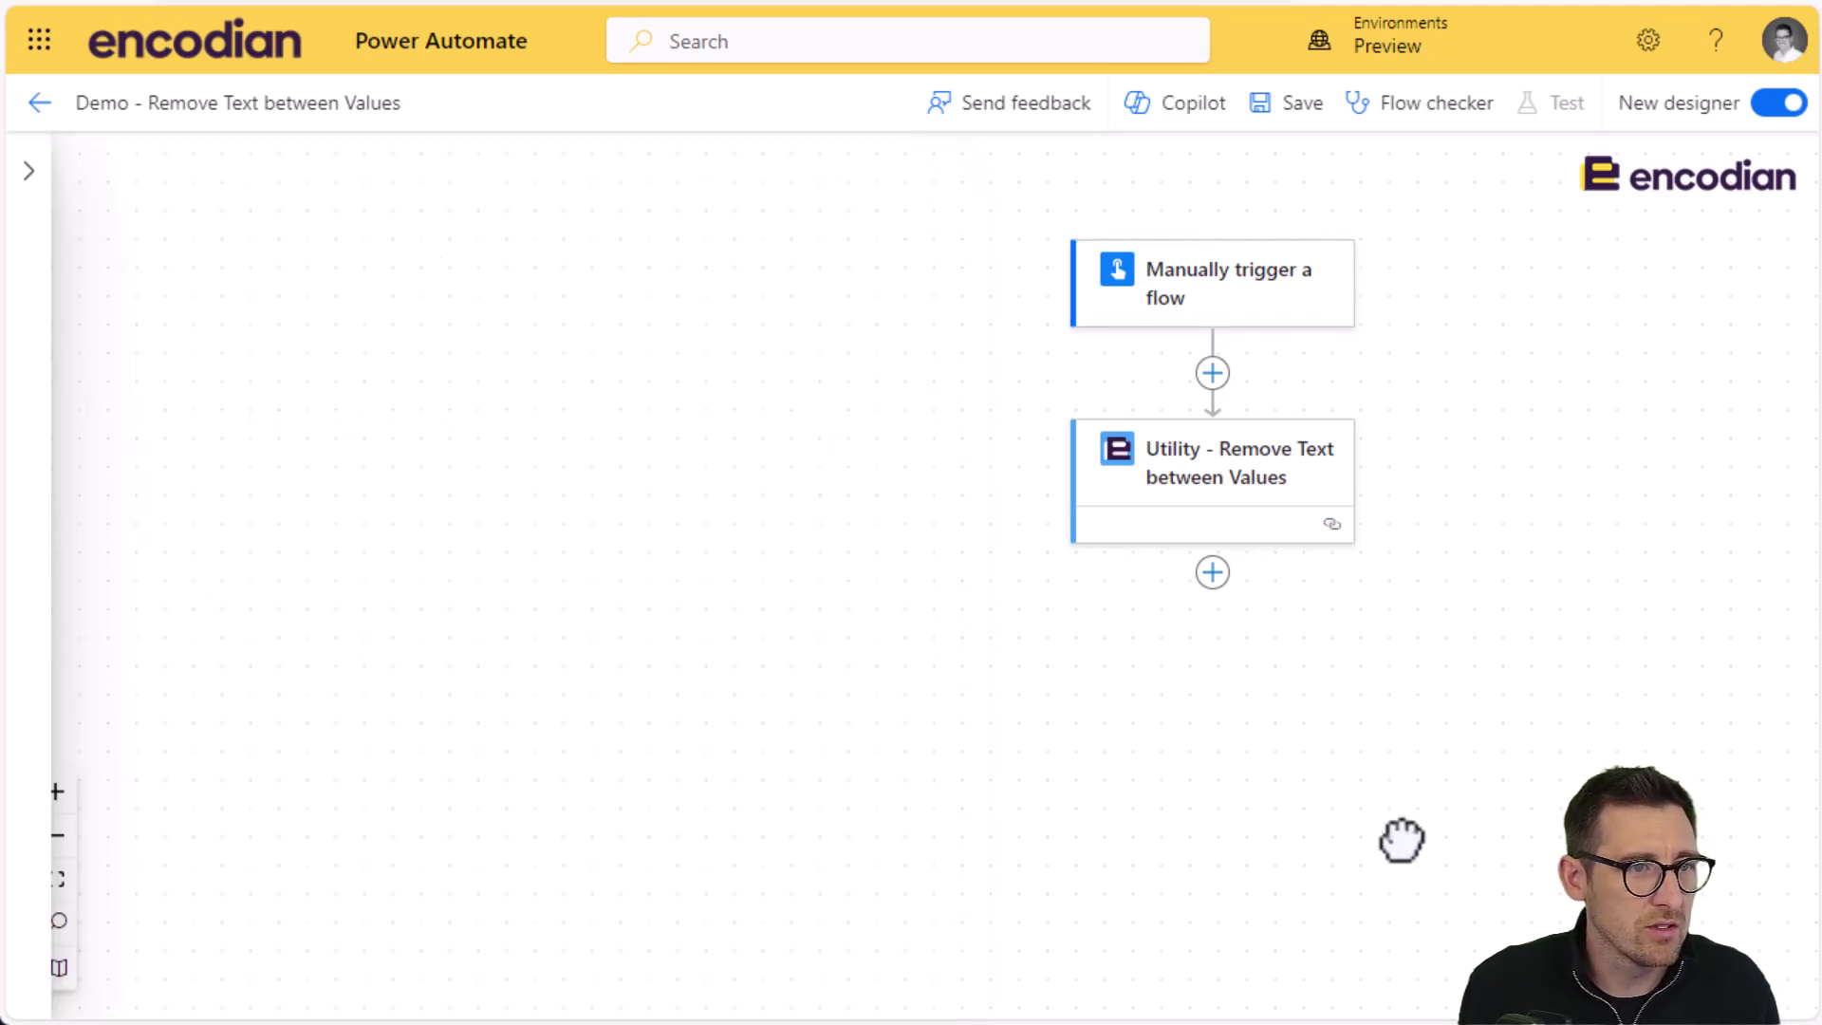
Fill the Remove Text action's Text field with the trigger's Text input.
click(1217, 480)
click(203, 385)
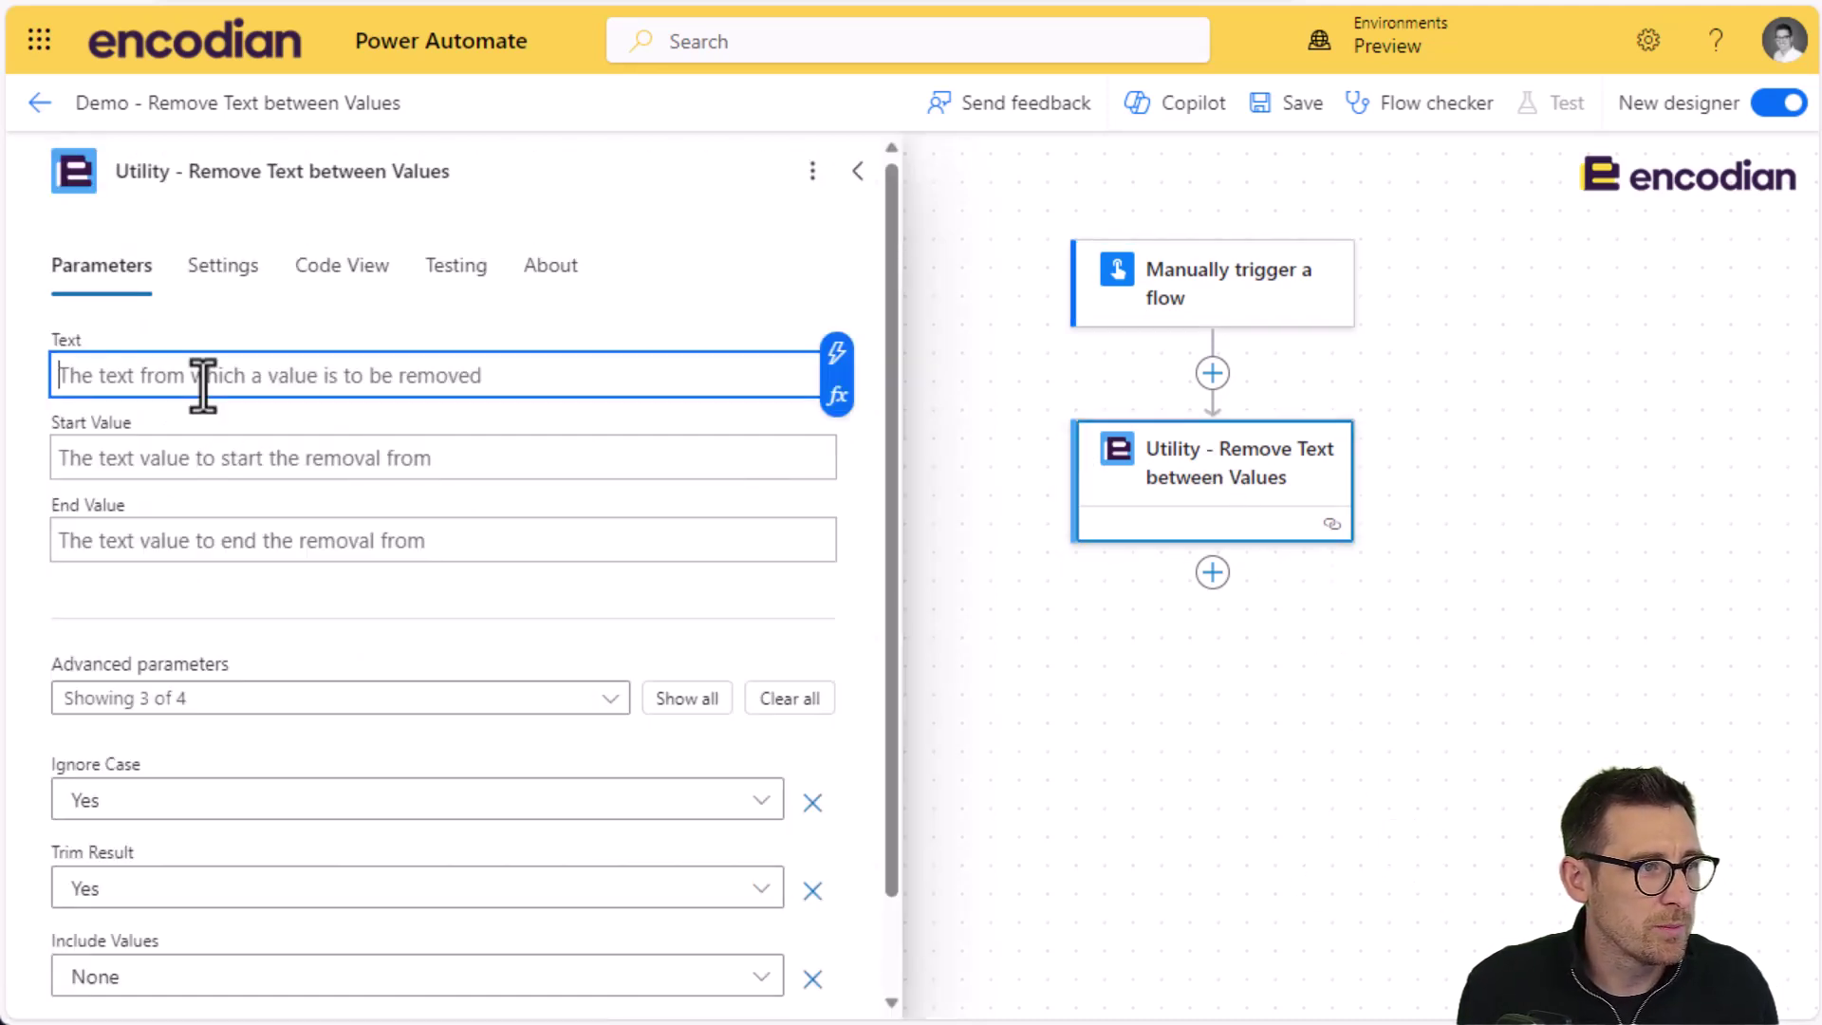
text(/)
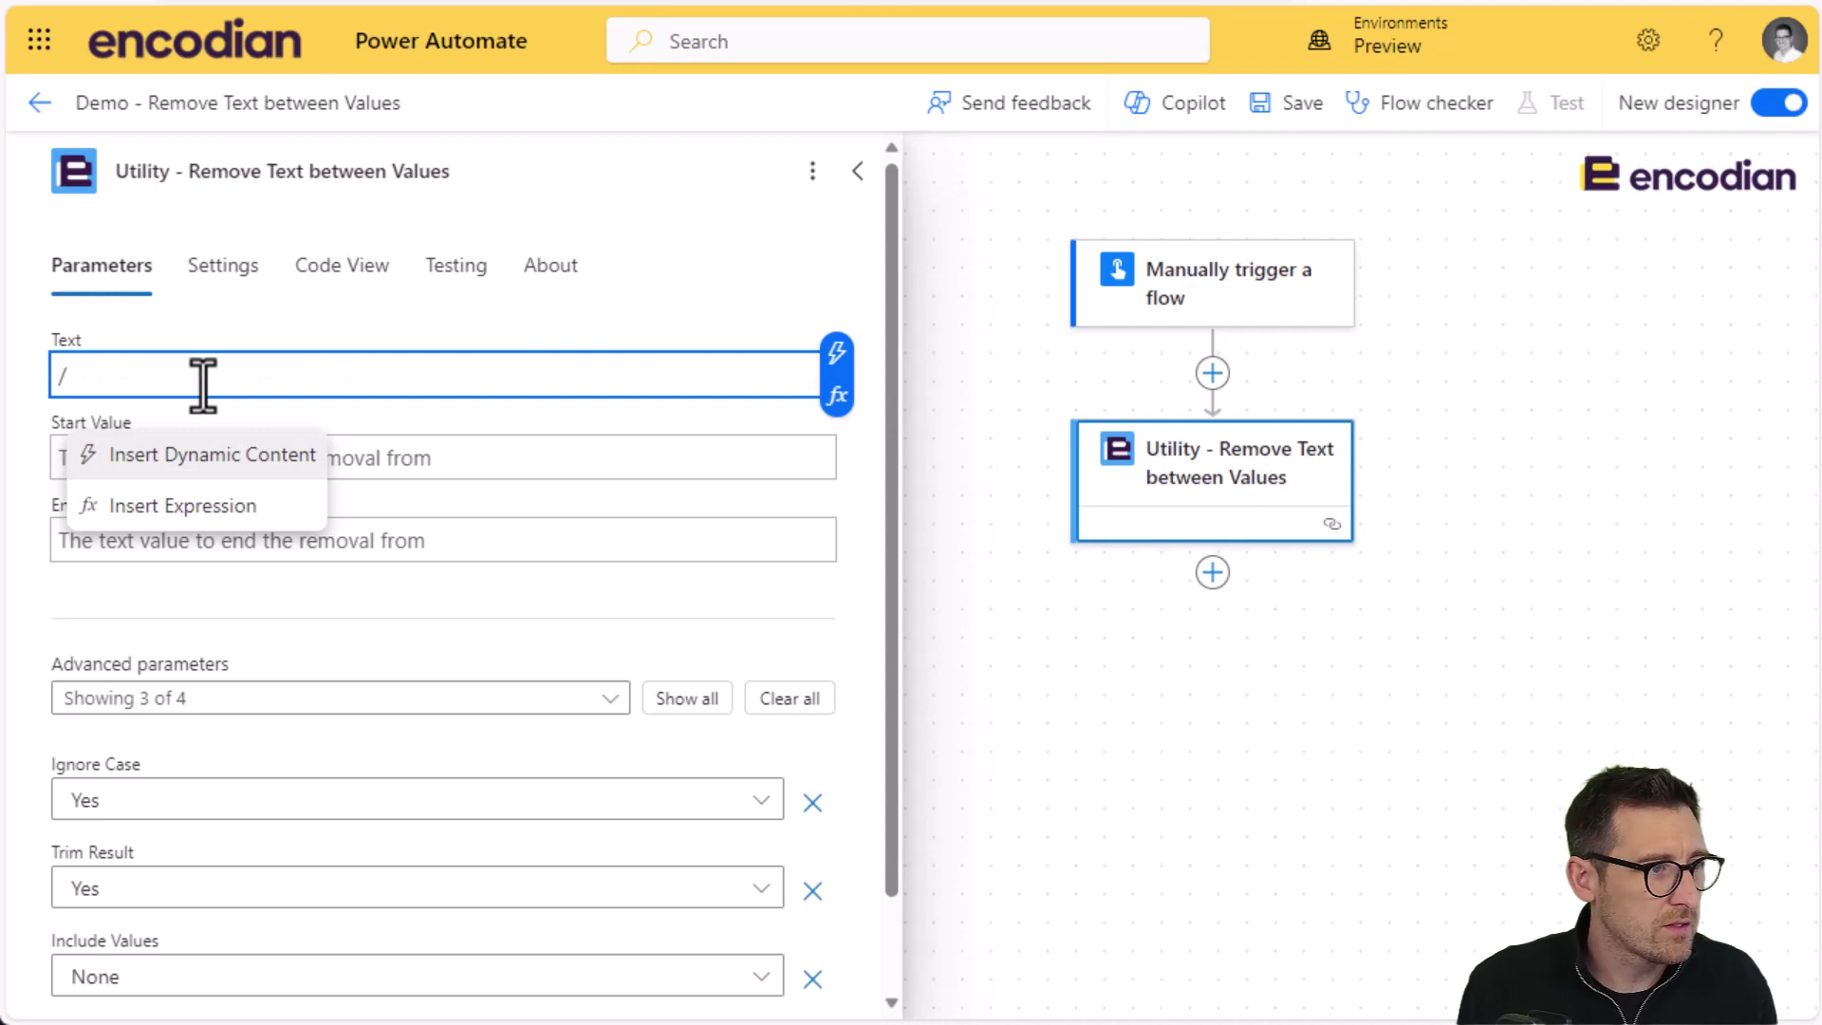
click(268, 458)
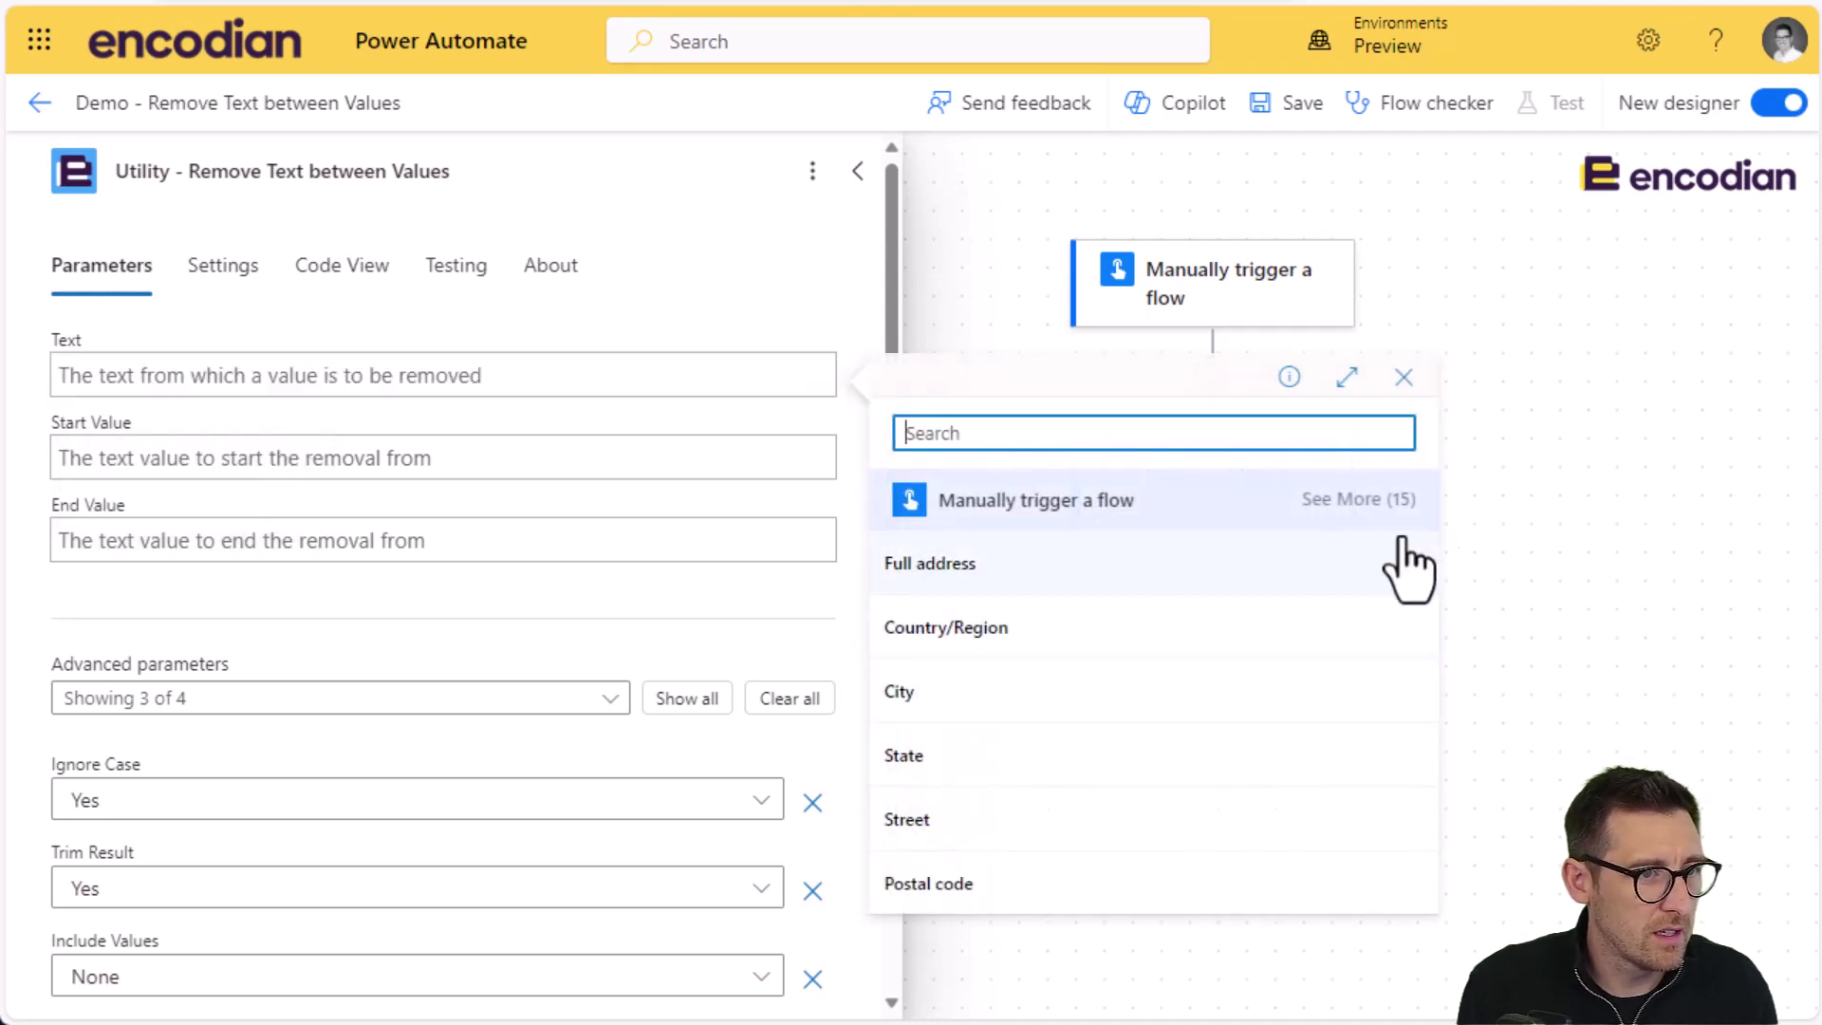
click(1371, 500)
scroll(1139, 713, down, 3)
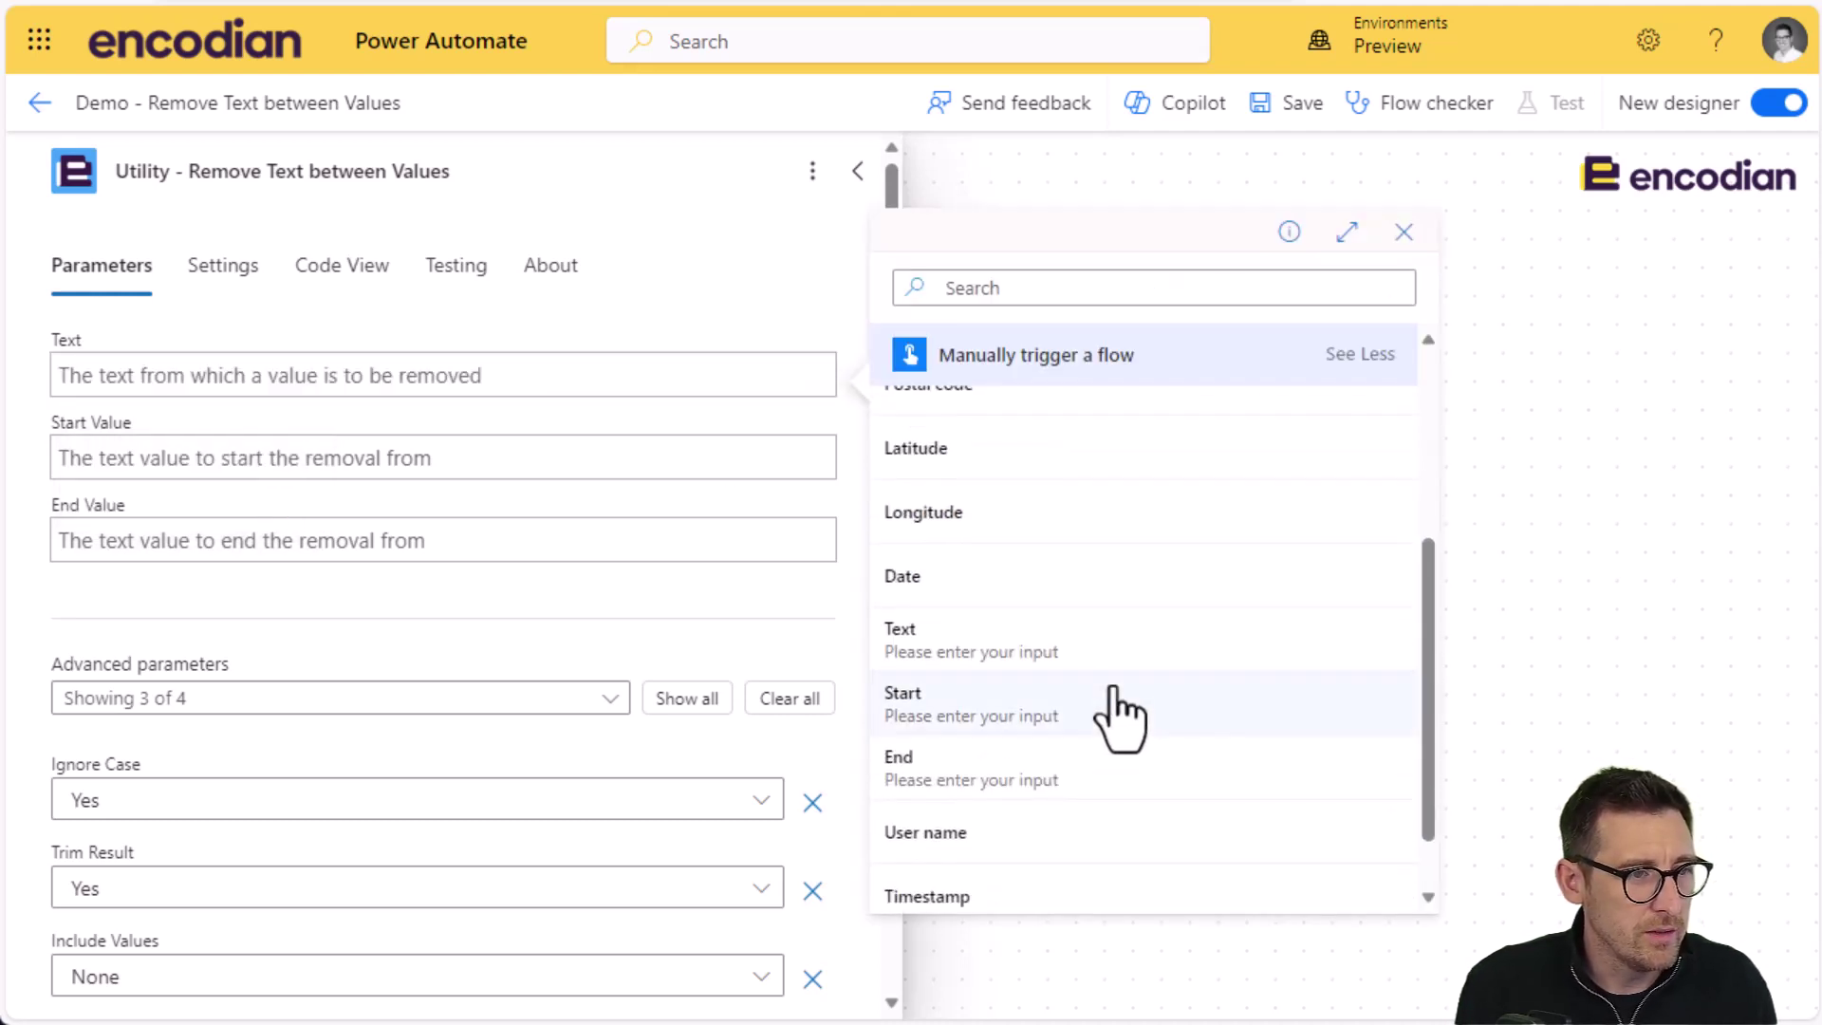
click(1049, 645)
Fill the Start Value field with the trigger's Start input.
click(268, 460)
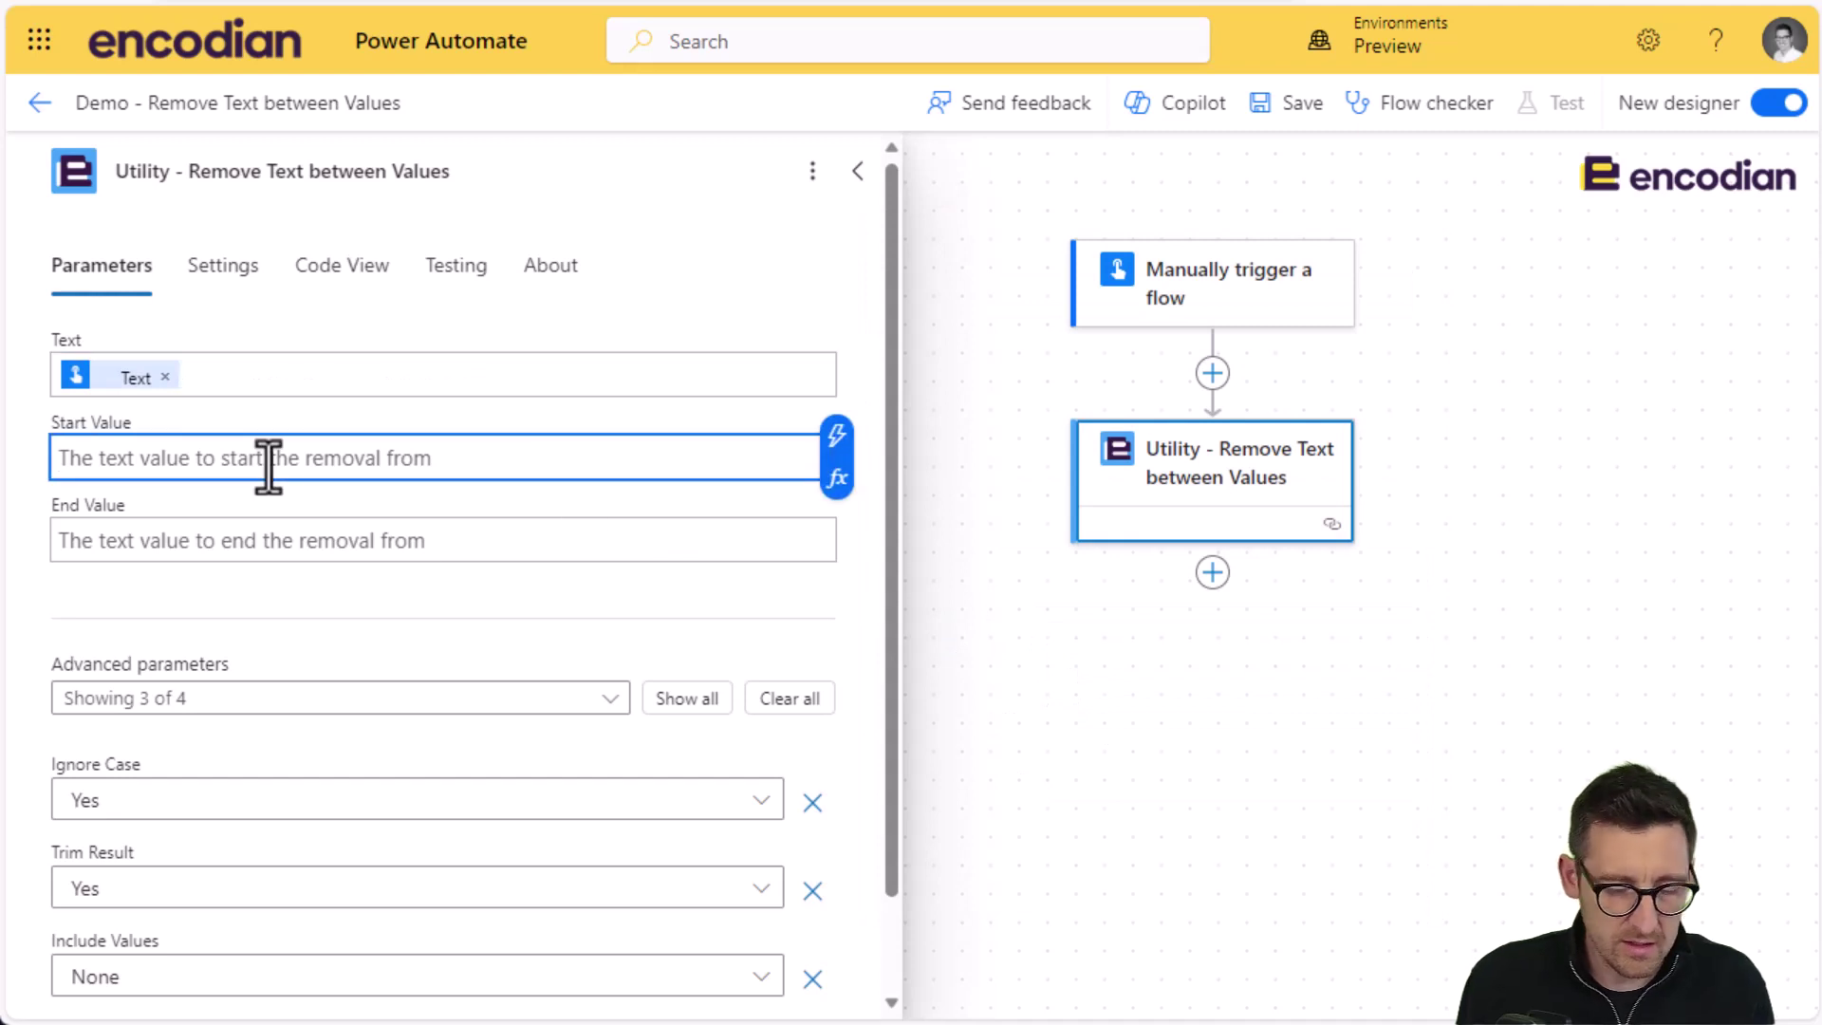
text(/)
click(265, 529)
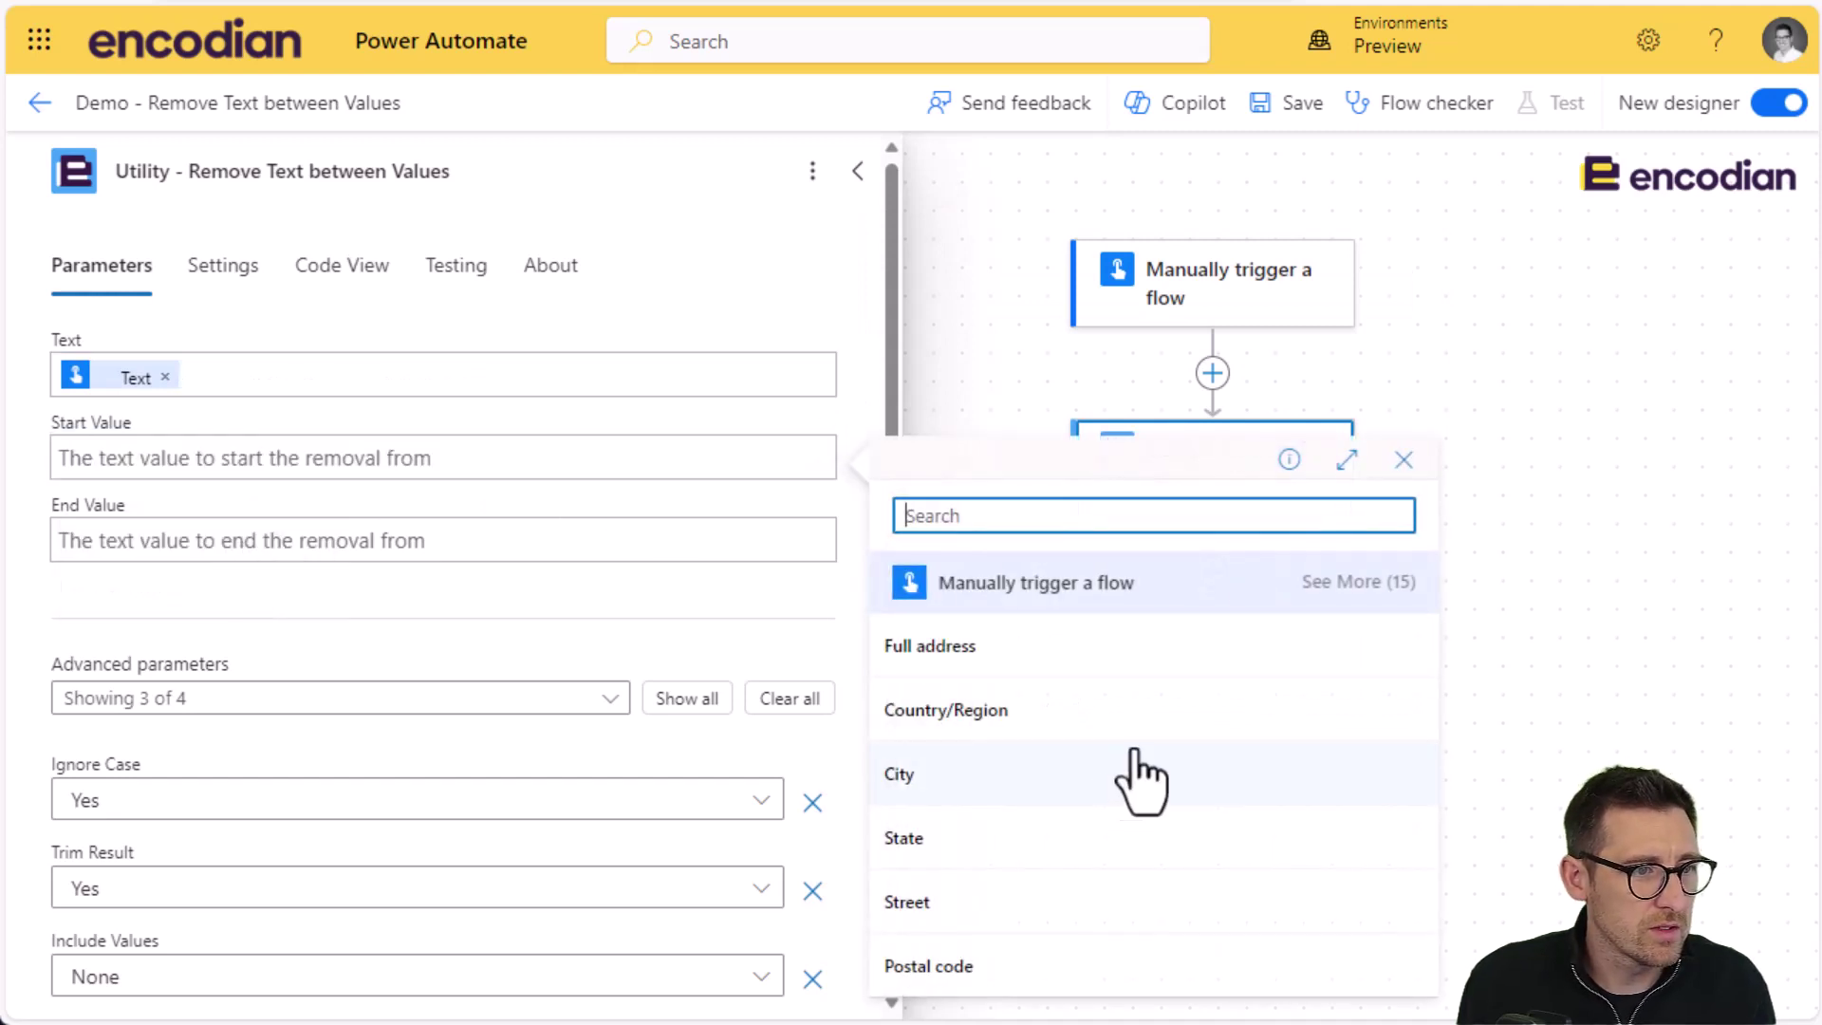
click(1366, 583)
scroll(1171, 814, down, 2)
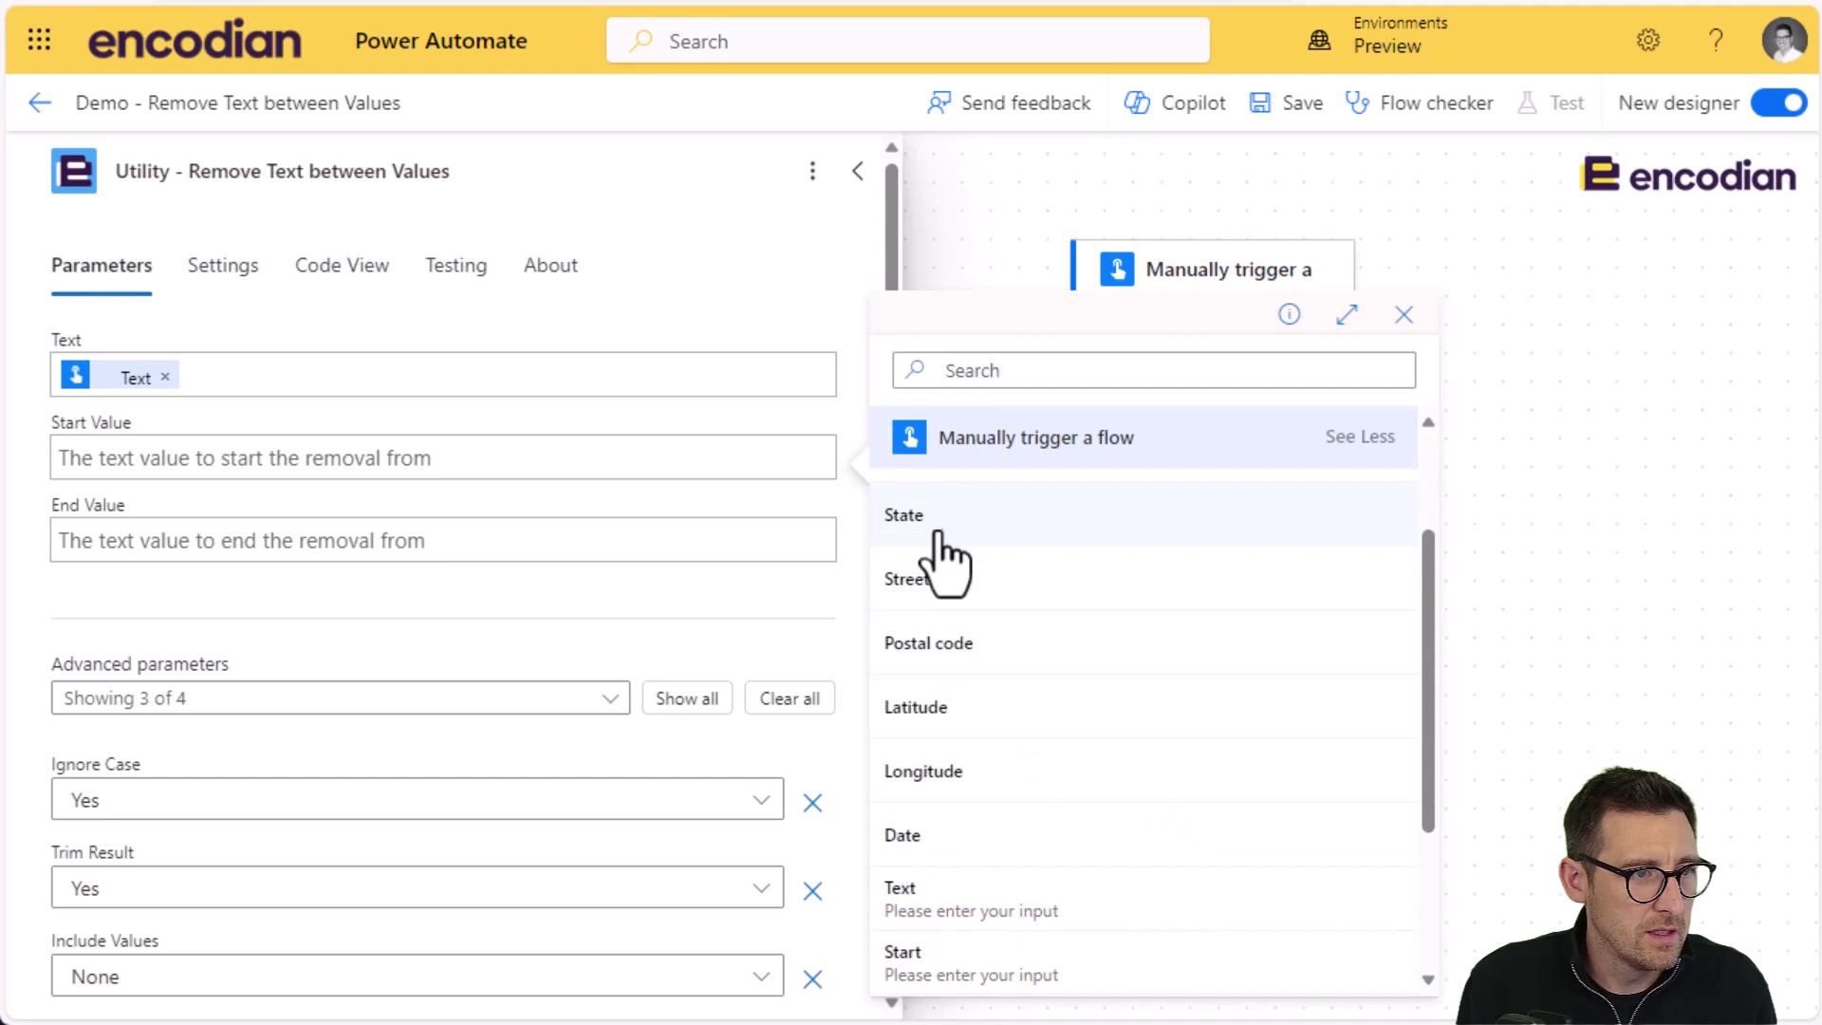
scroll(997, 740, up, 2)
scroll(1020, 792, down, 3)
click(1003, 807)
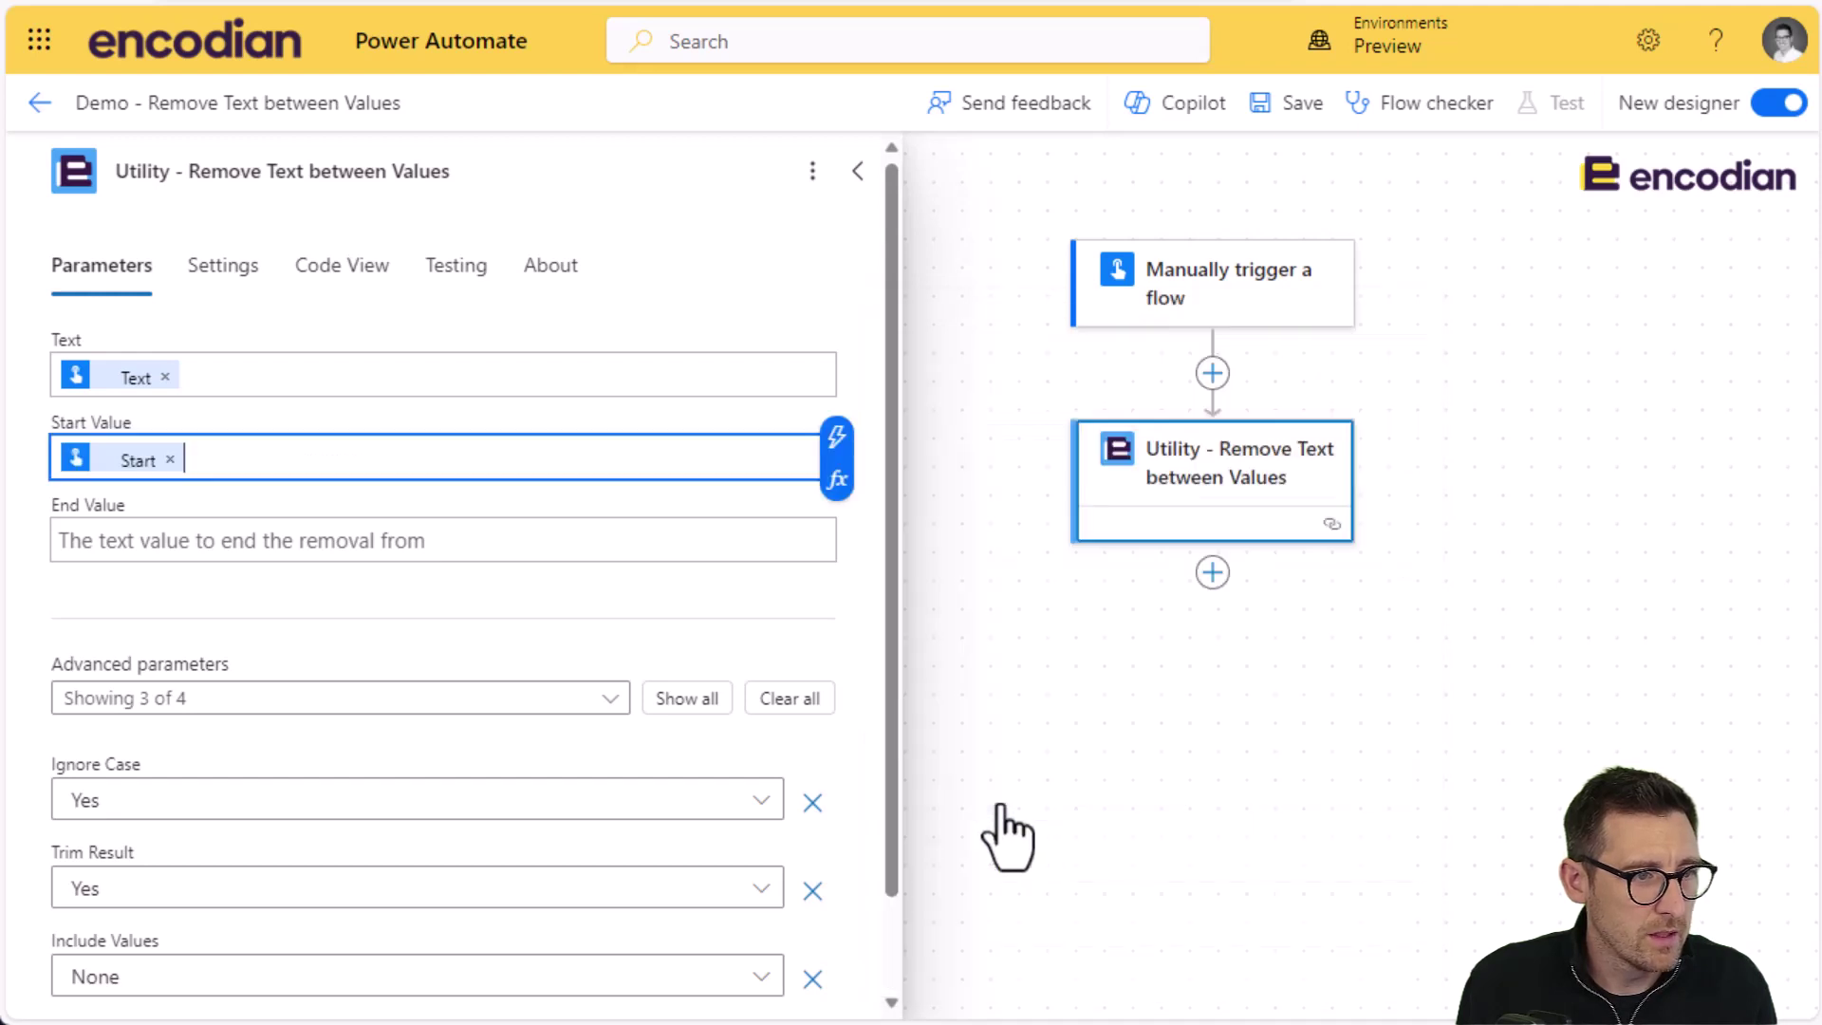
Fill the End Value field with the trigger's End input.
click(228, 540)
text(/)
click(242, 620)
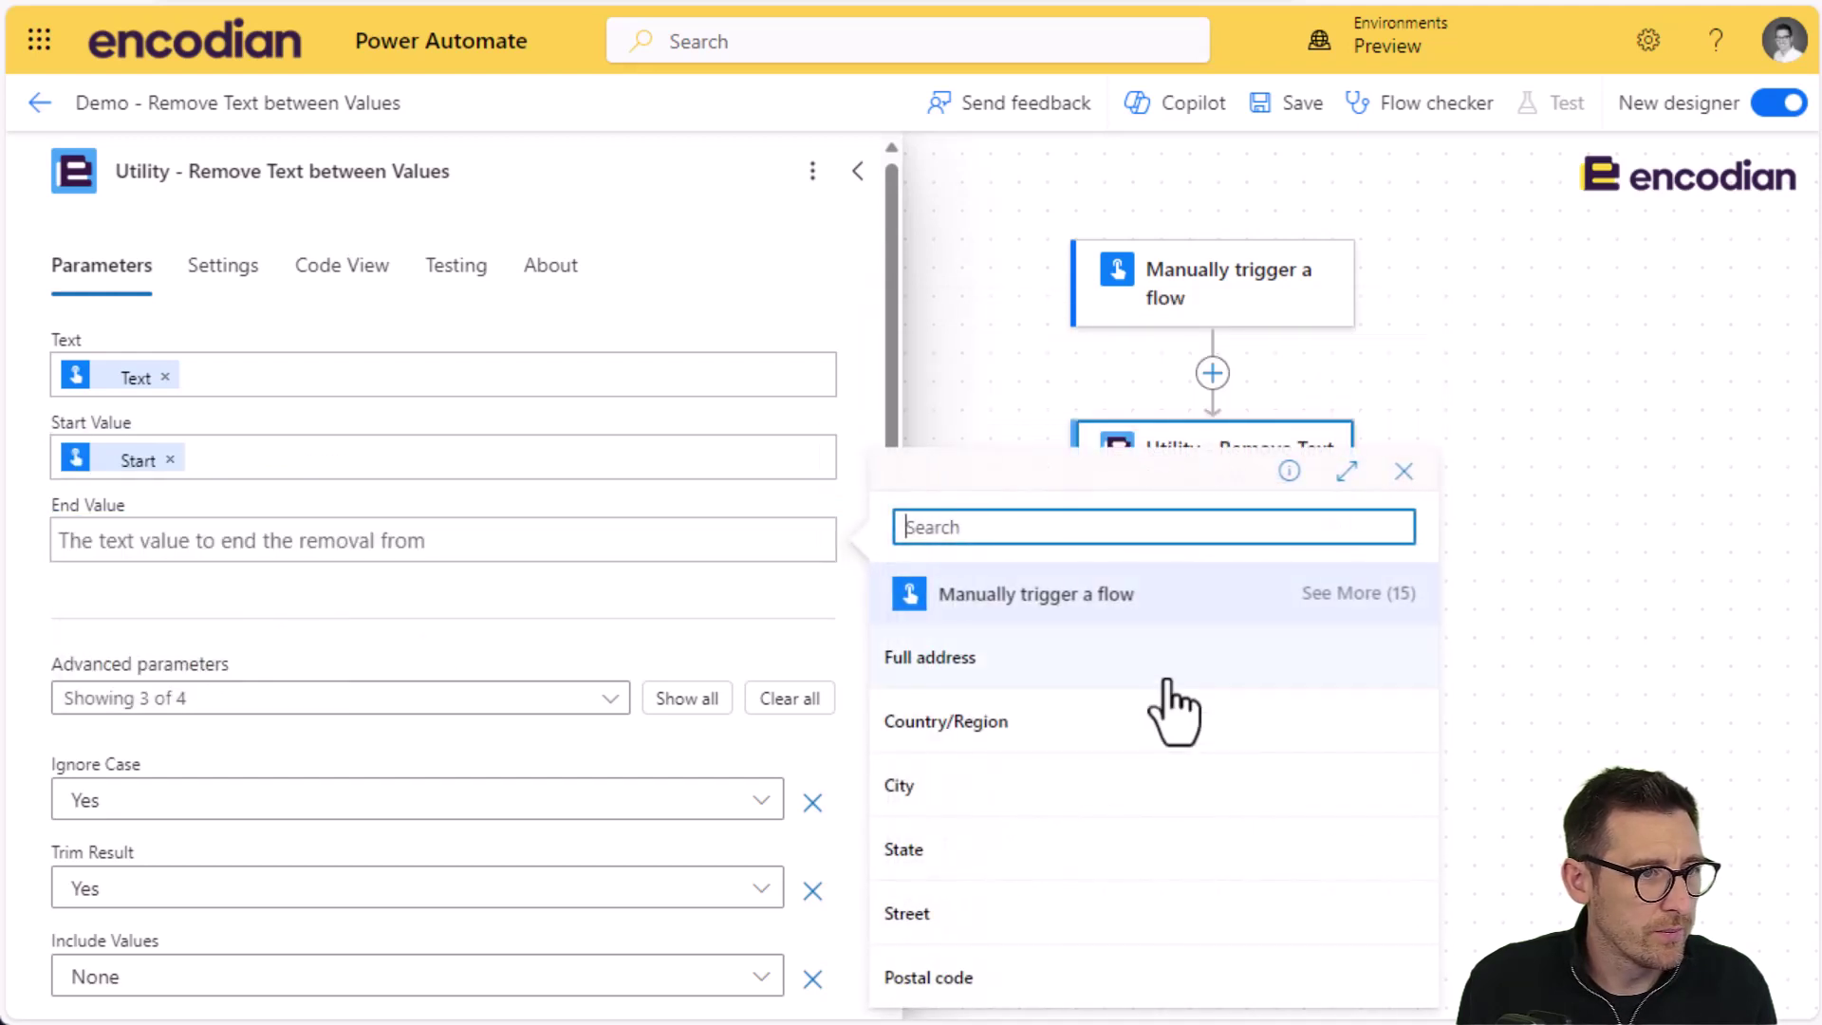
click(1357, 593)
scroll(1179, 831, down, 3)
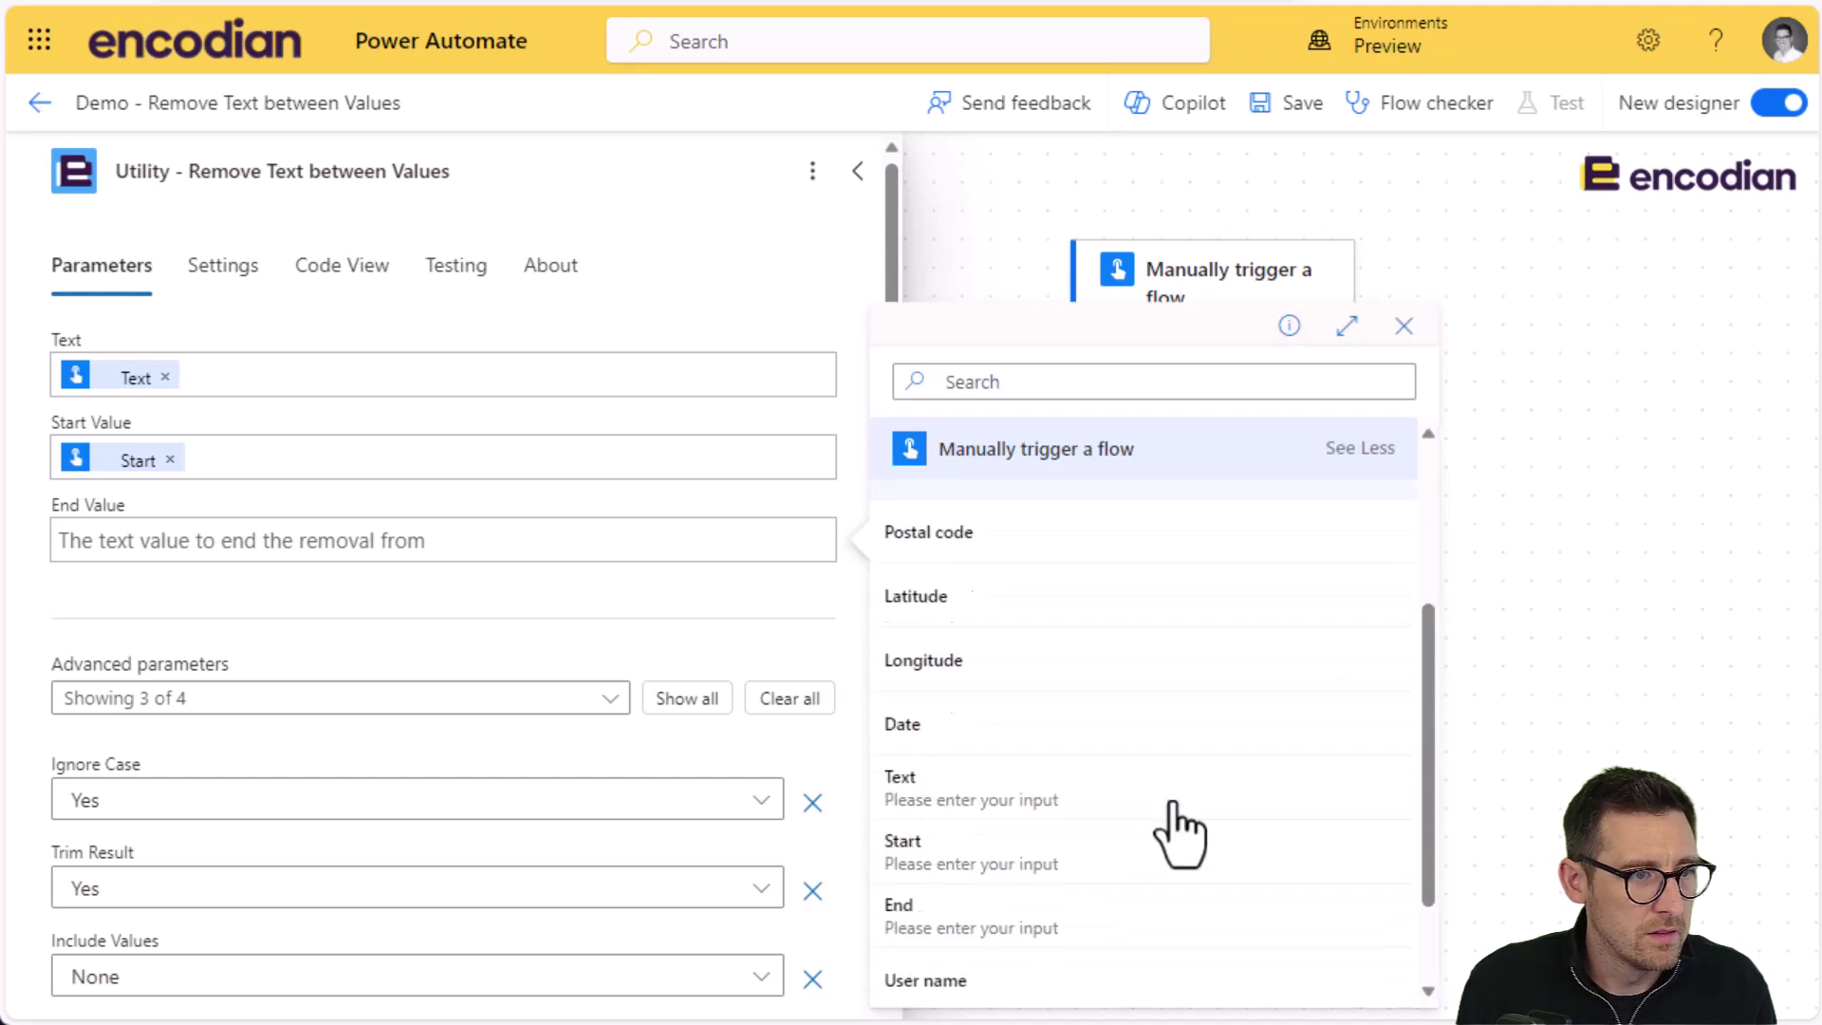
scroll(1179, 833, down, 2)
click(1001, 797)
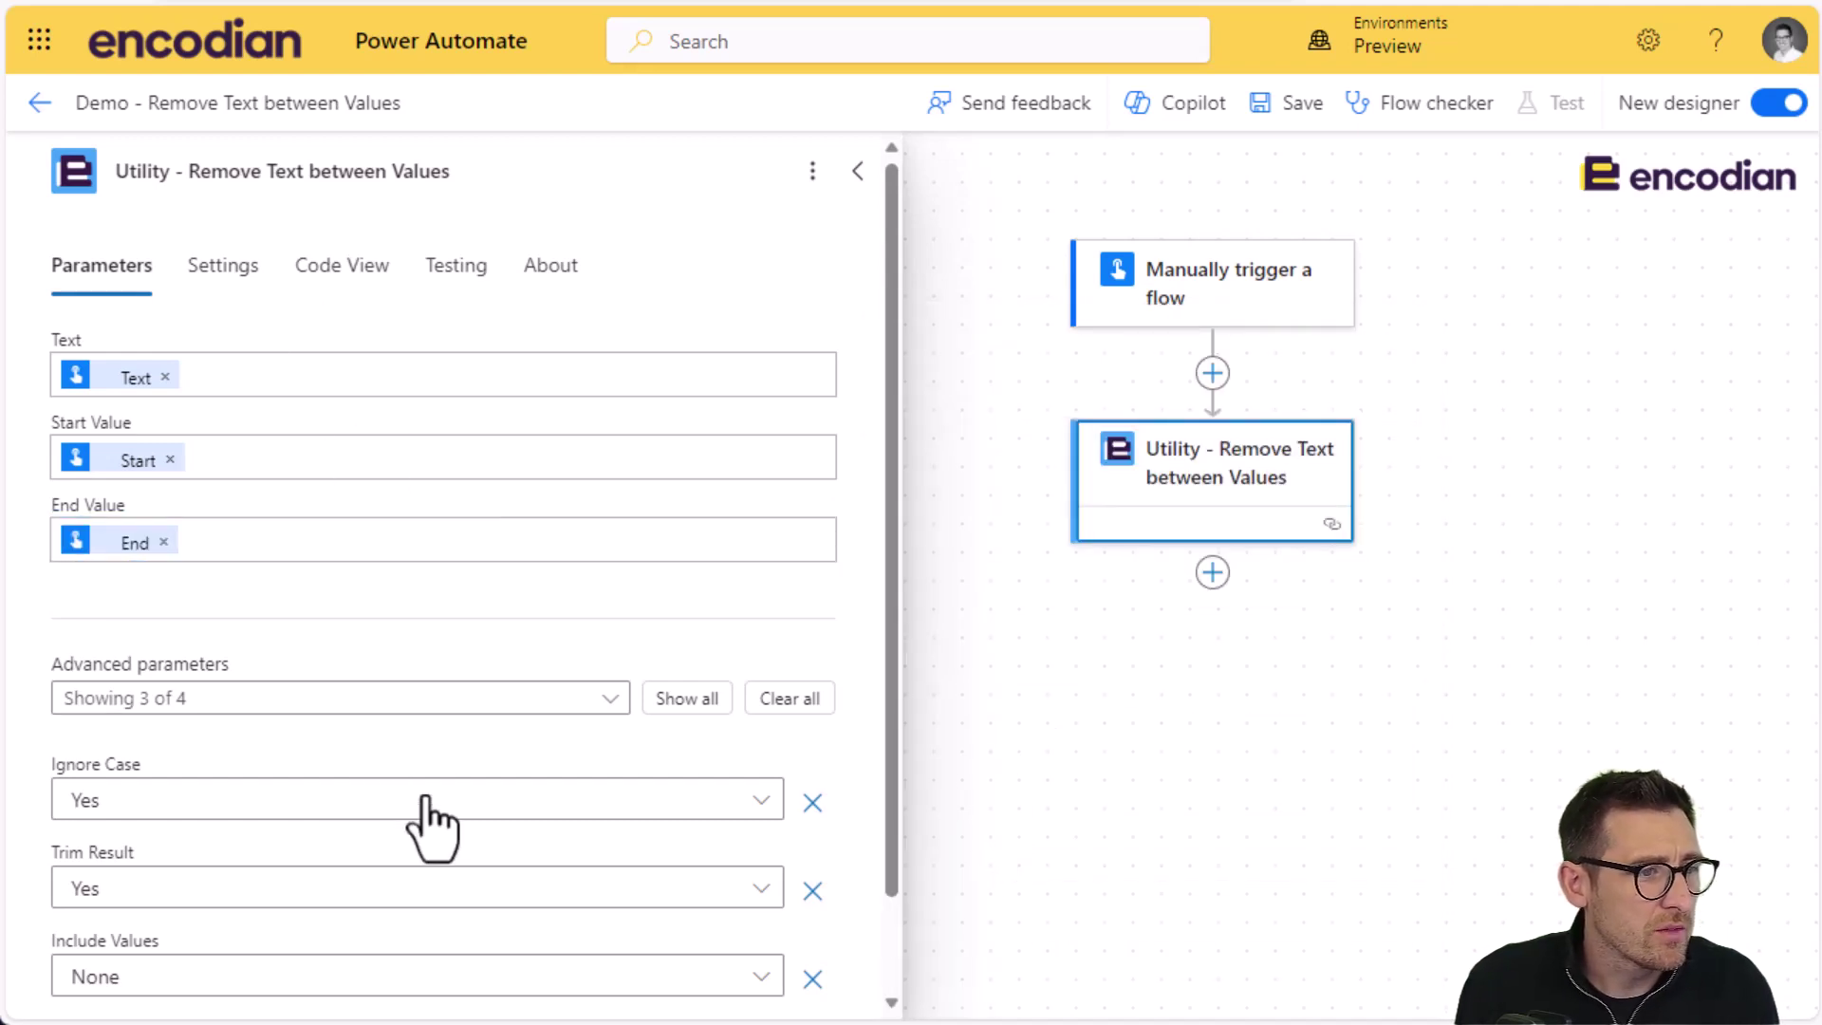
scroll(509, 840, down, 2)
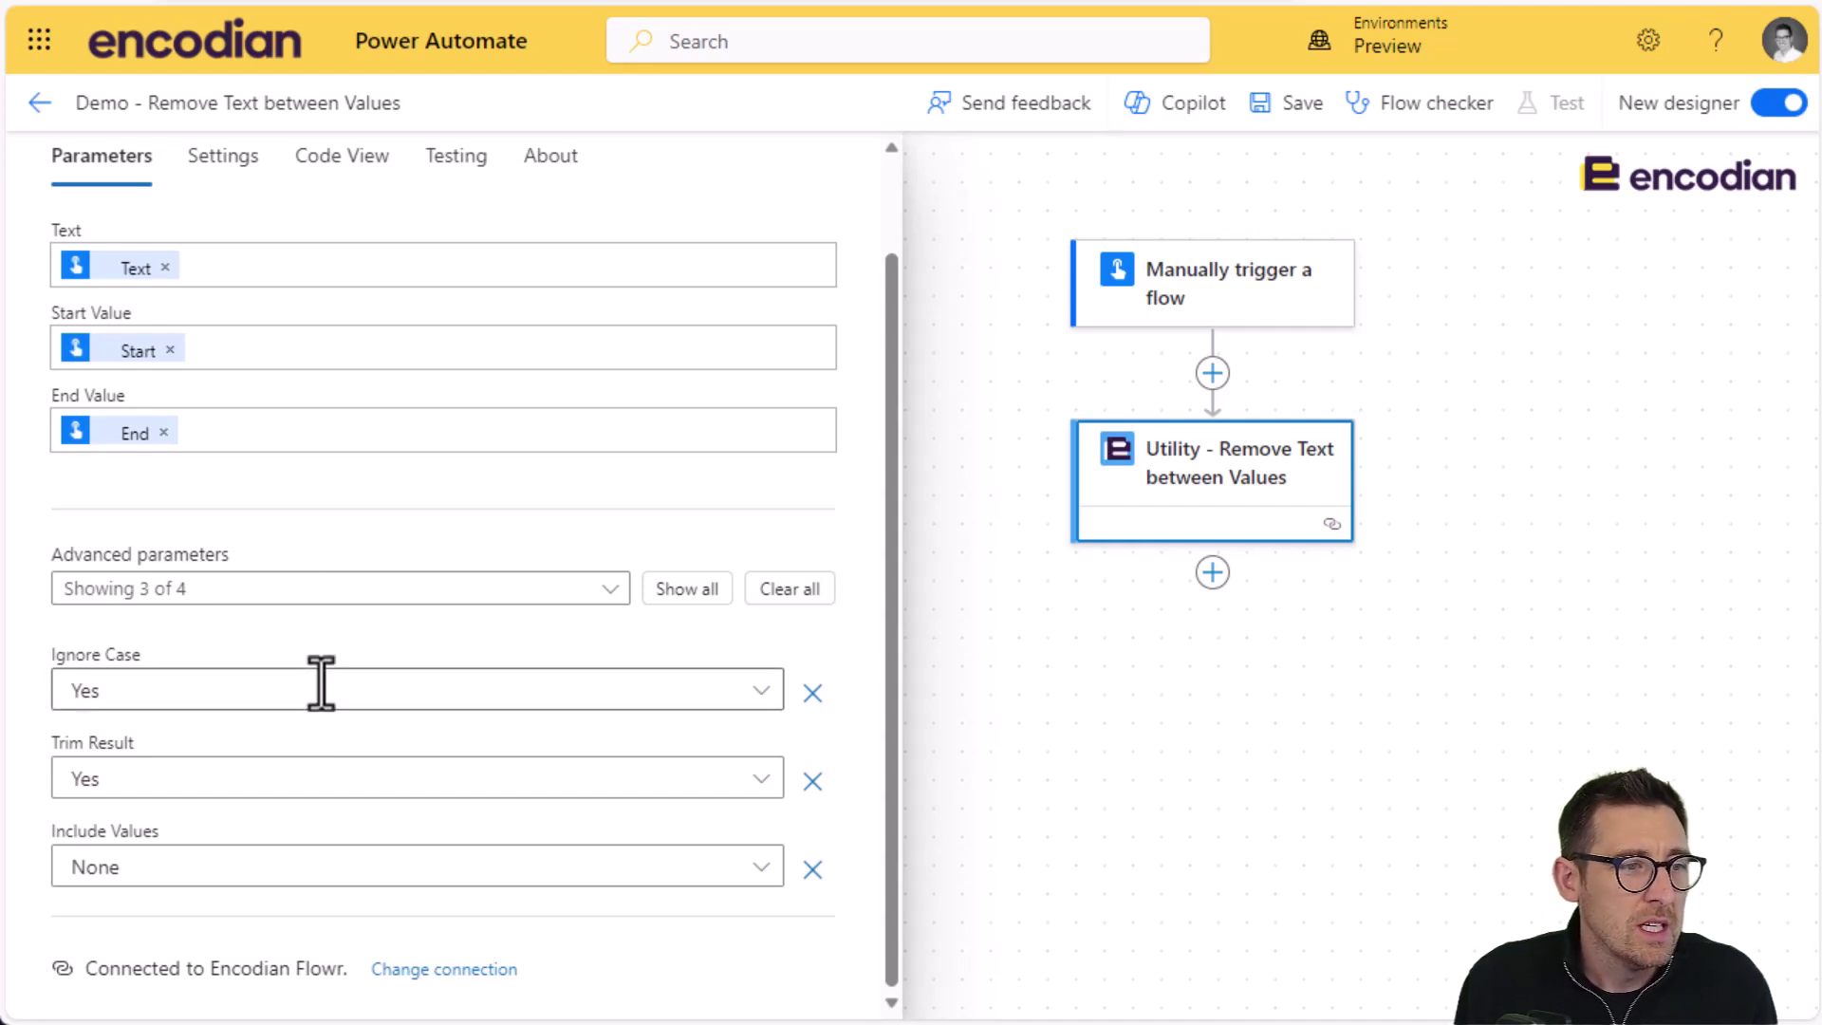
click(207, 871)
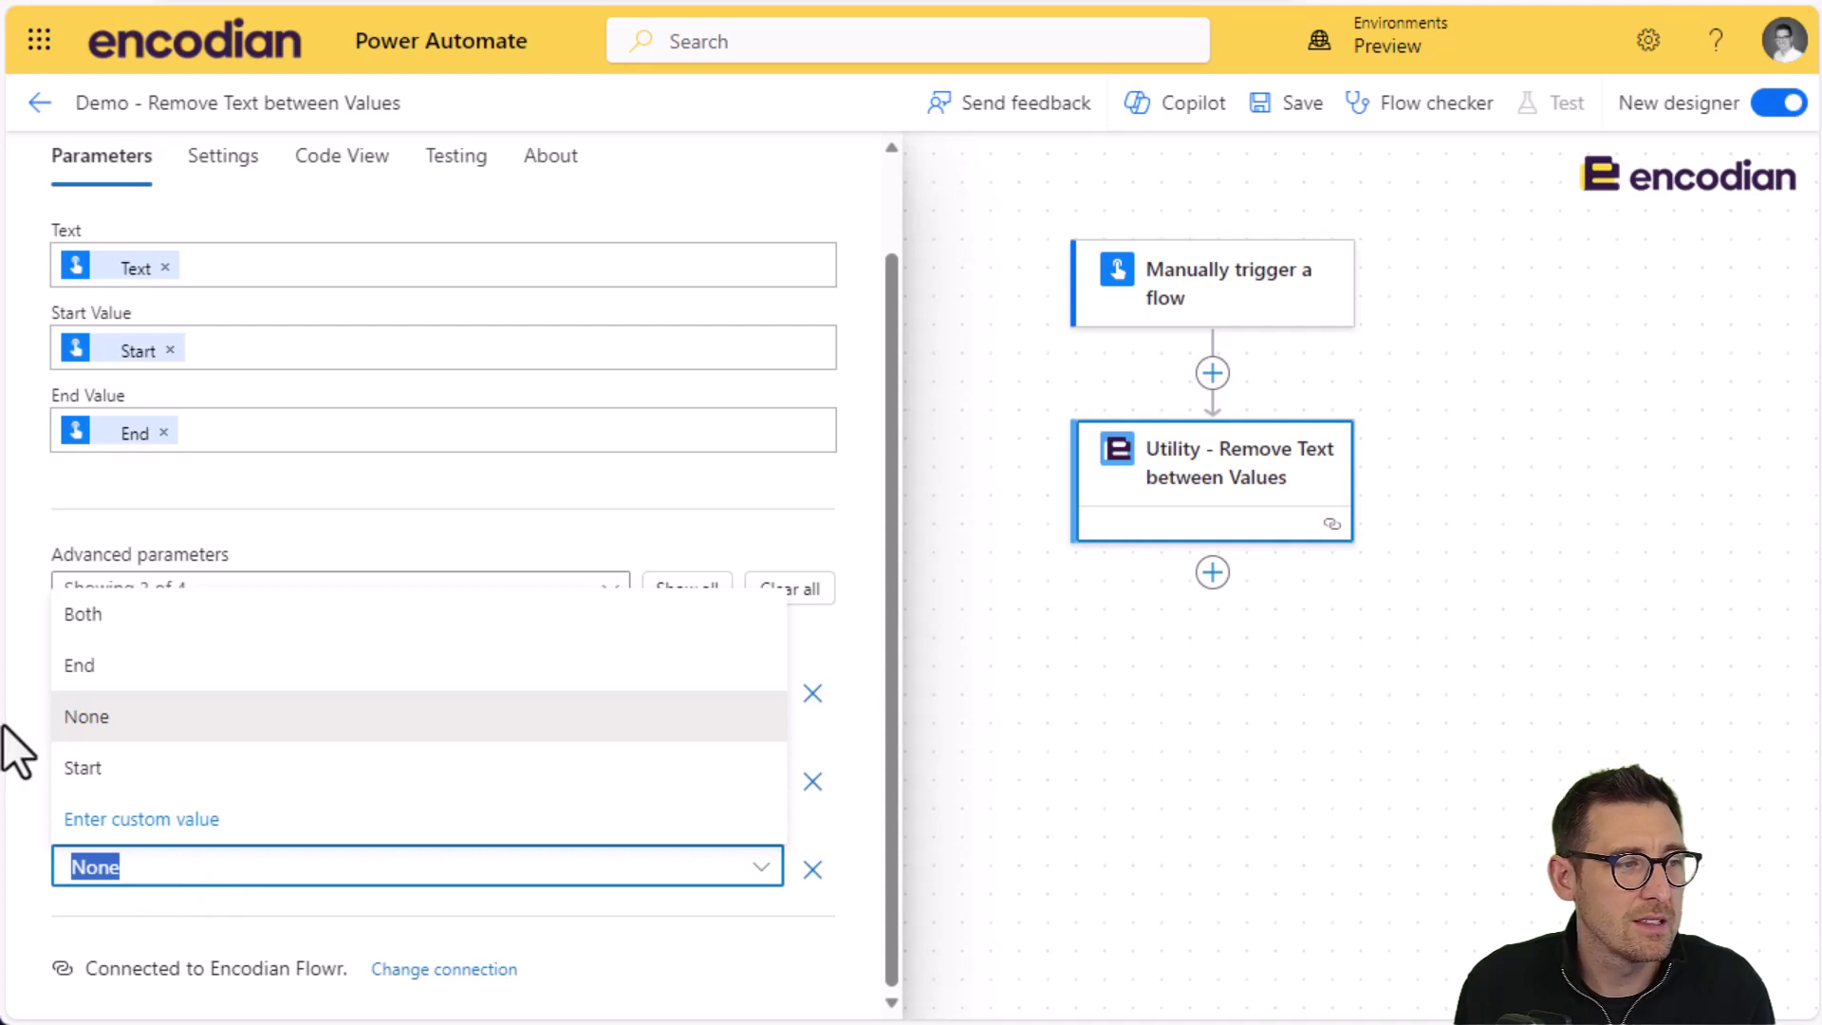
key(Escape)
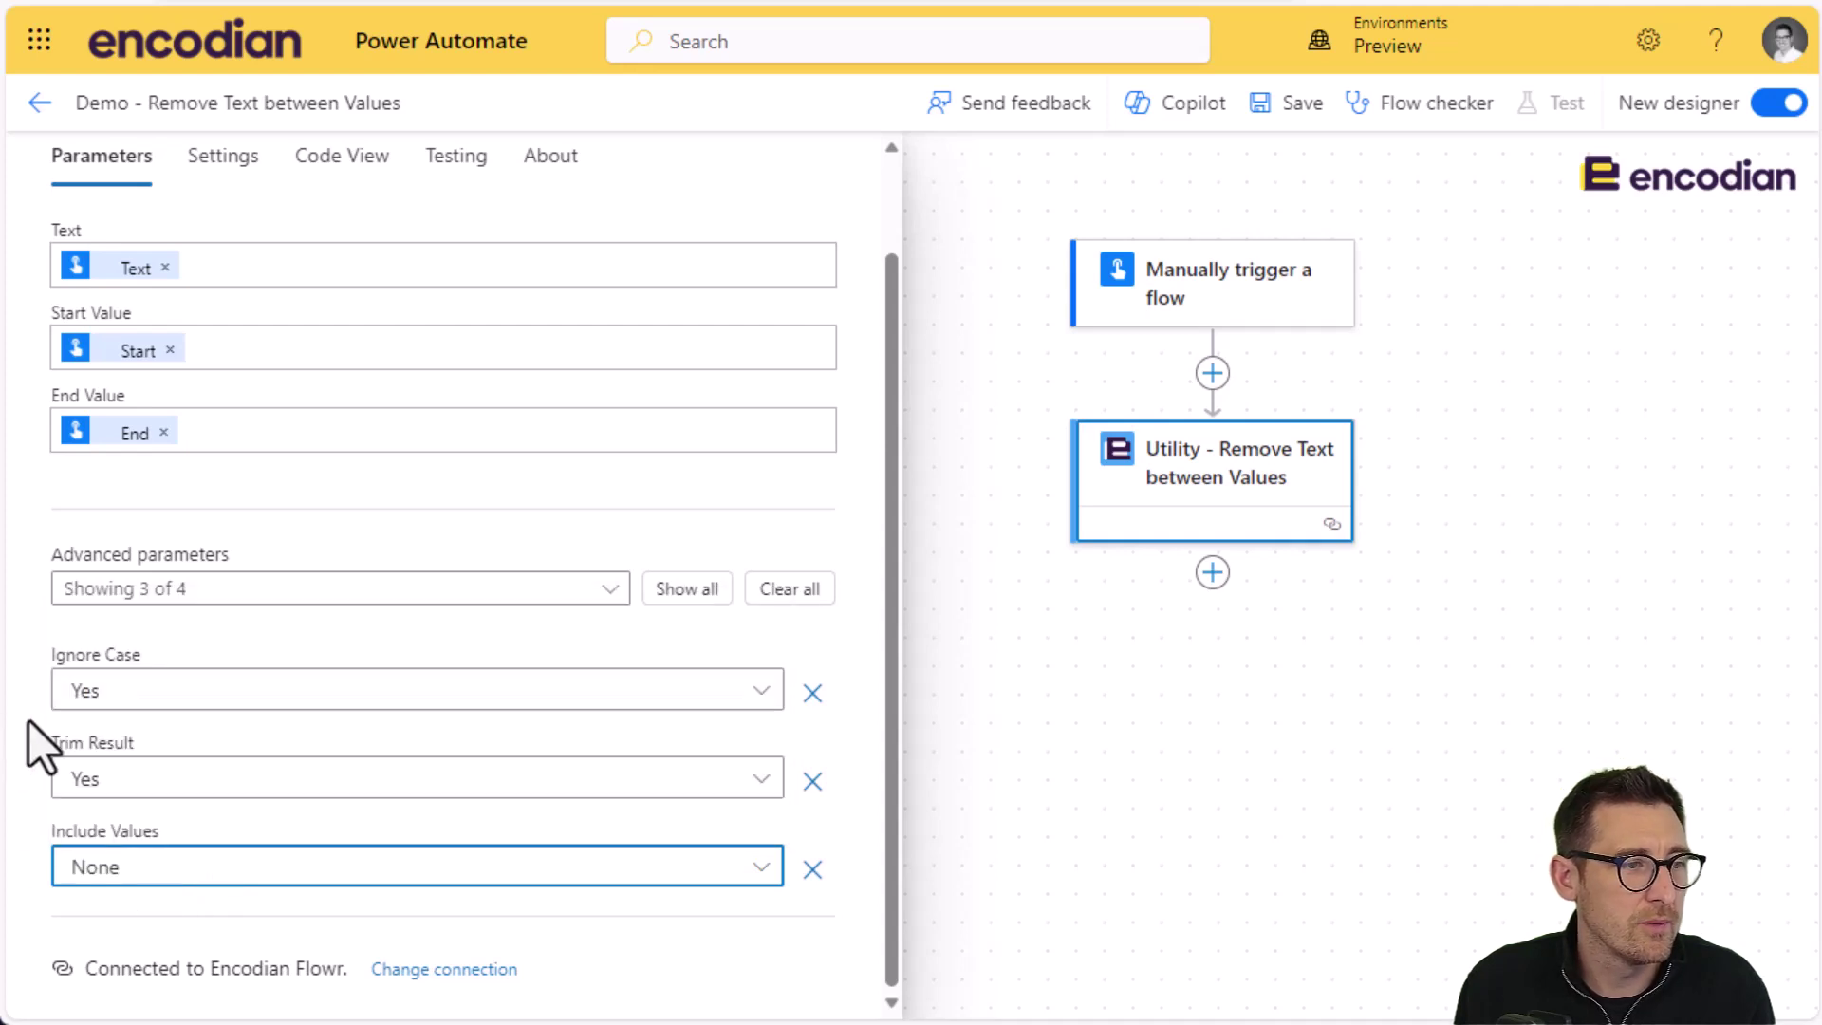
Add a Send me an email notification step after the text-removal action.
click(1211, 572)
click(1295, 587)
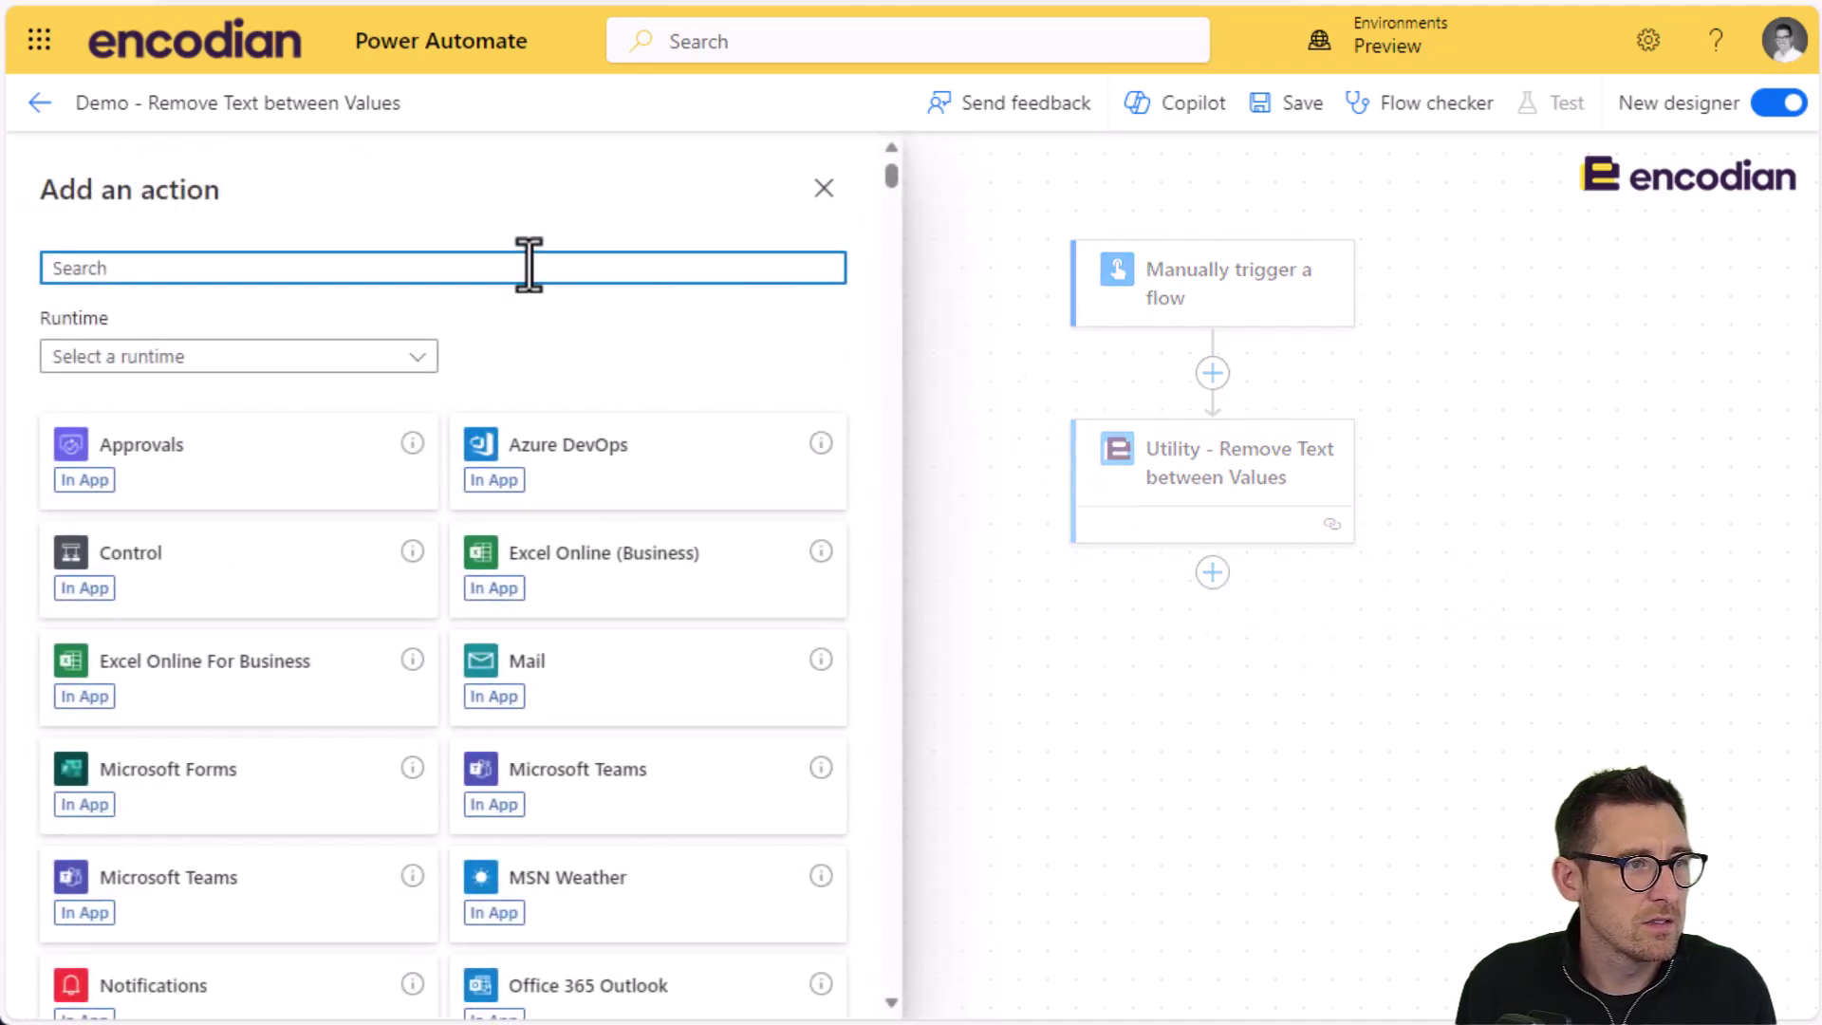
text(email)
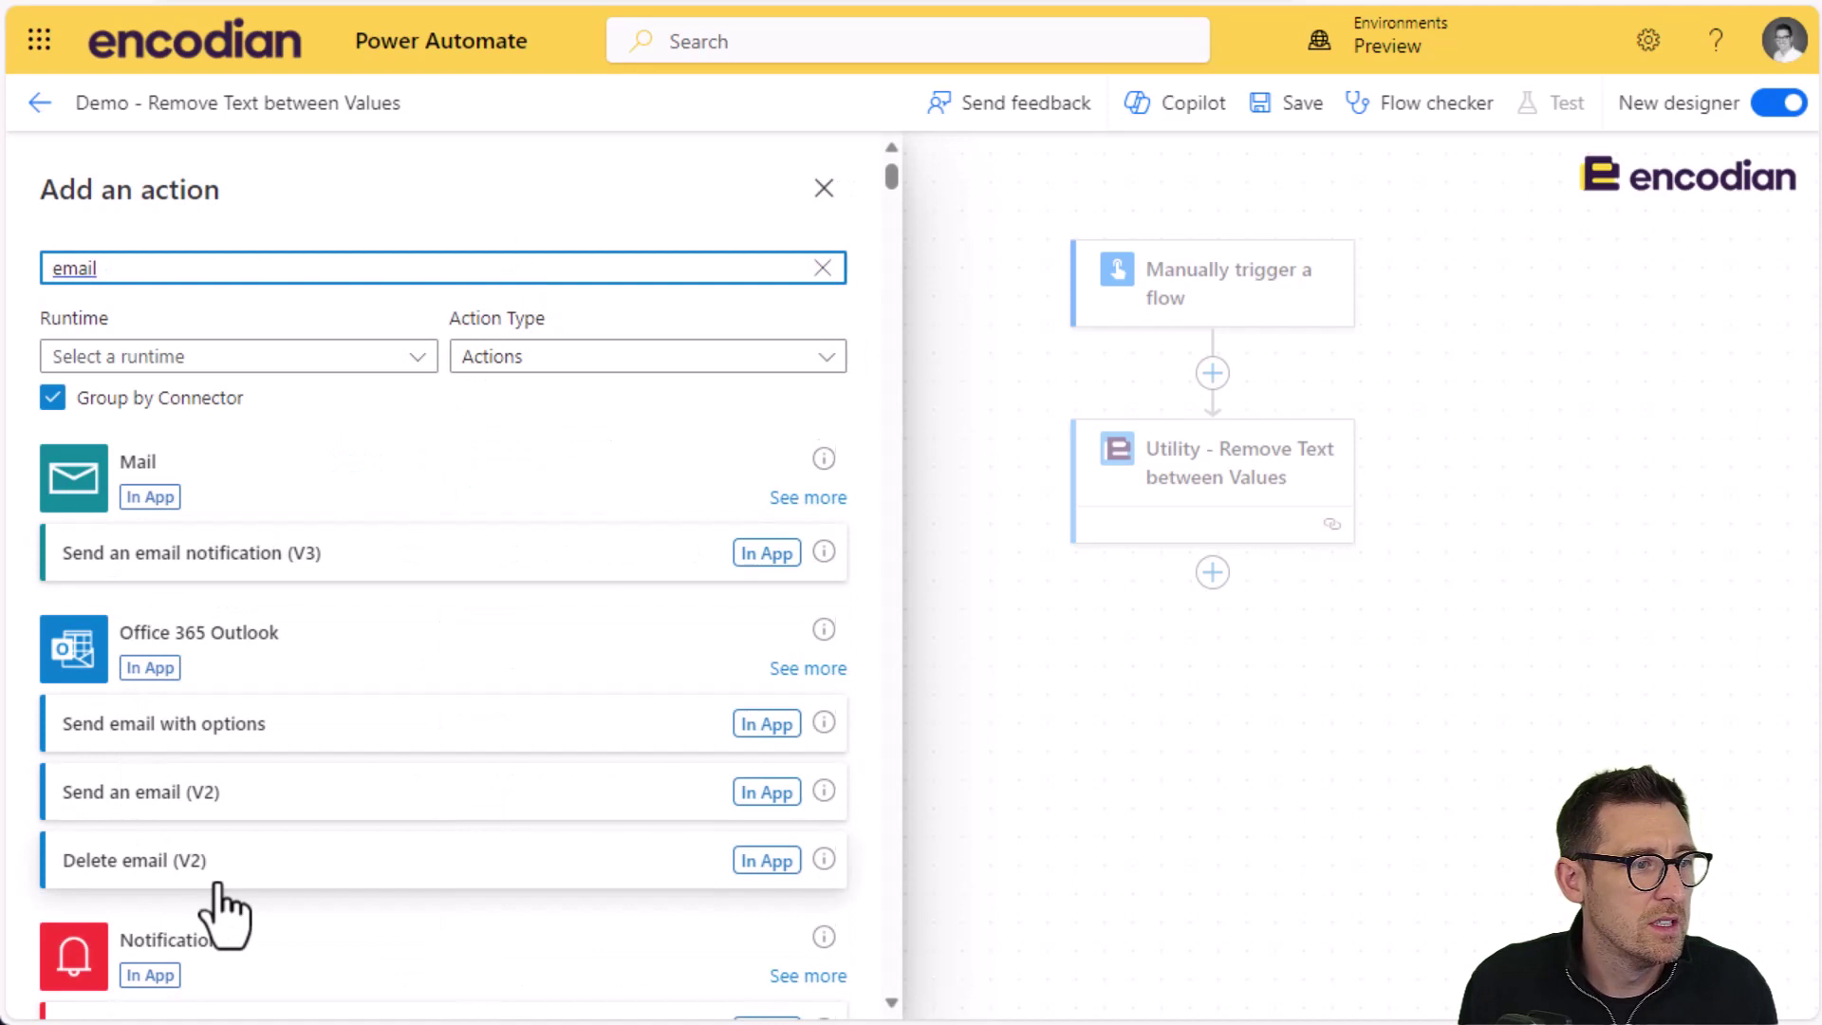
scroll(218, 919, down, 2)
click(204, 899)
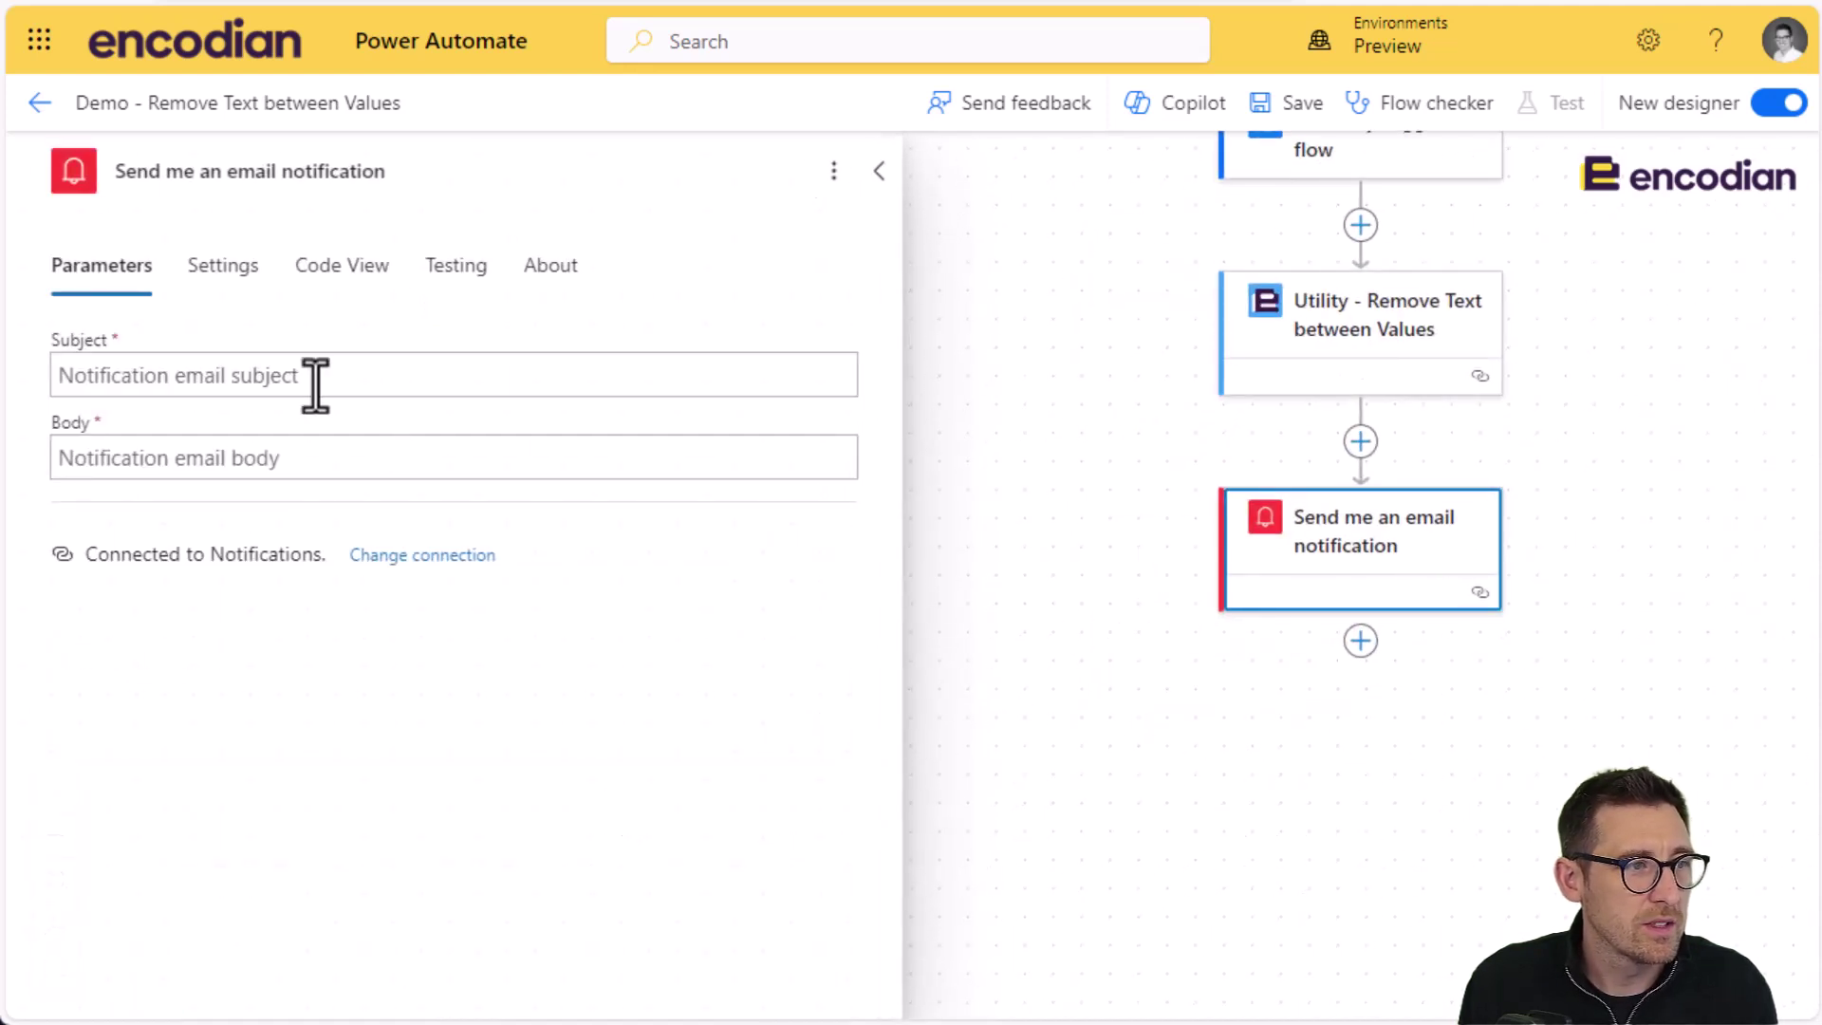
Set the email subject to 'Text Removal Tool' and the body to 'Processed Value:'.
click(288, 377)
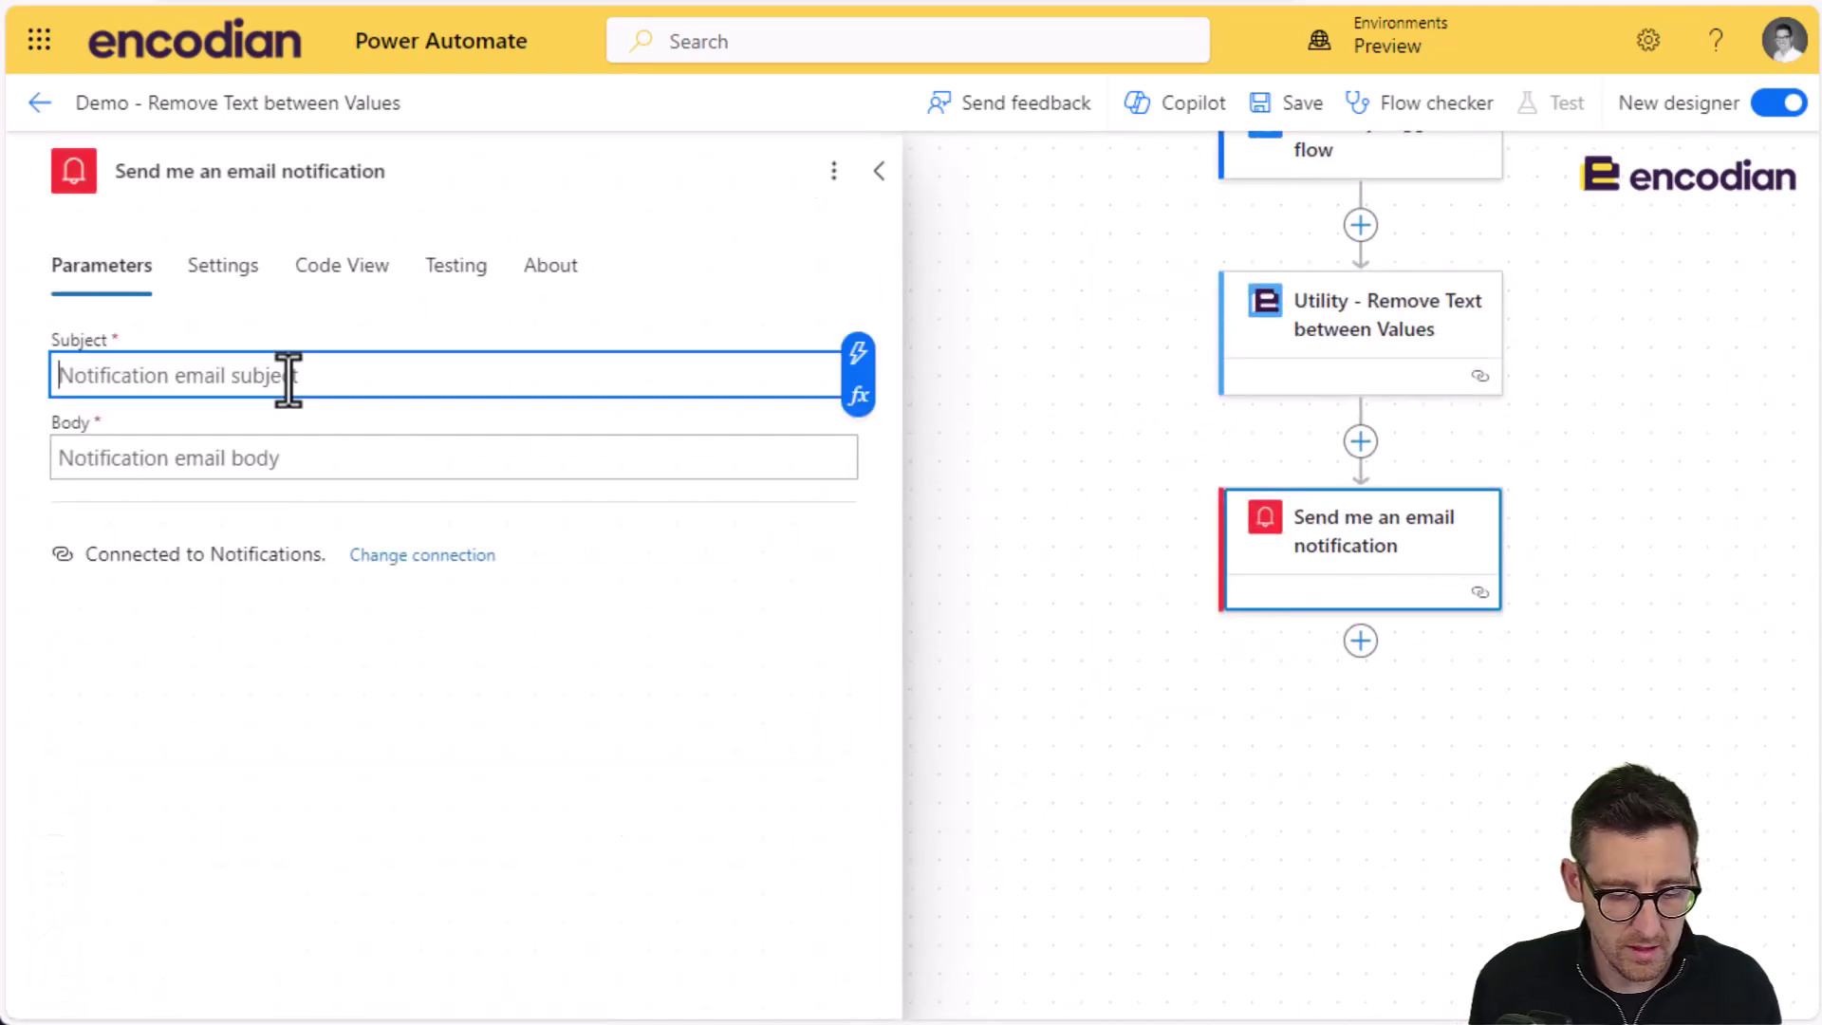
text(Remo)
key(BackSpace)
key(BackSpace)
key(BackSpace)
key(BackSpace)
text(Tx)
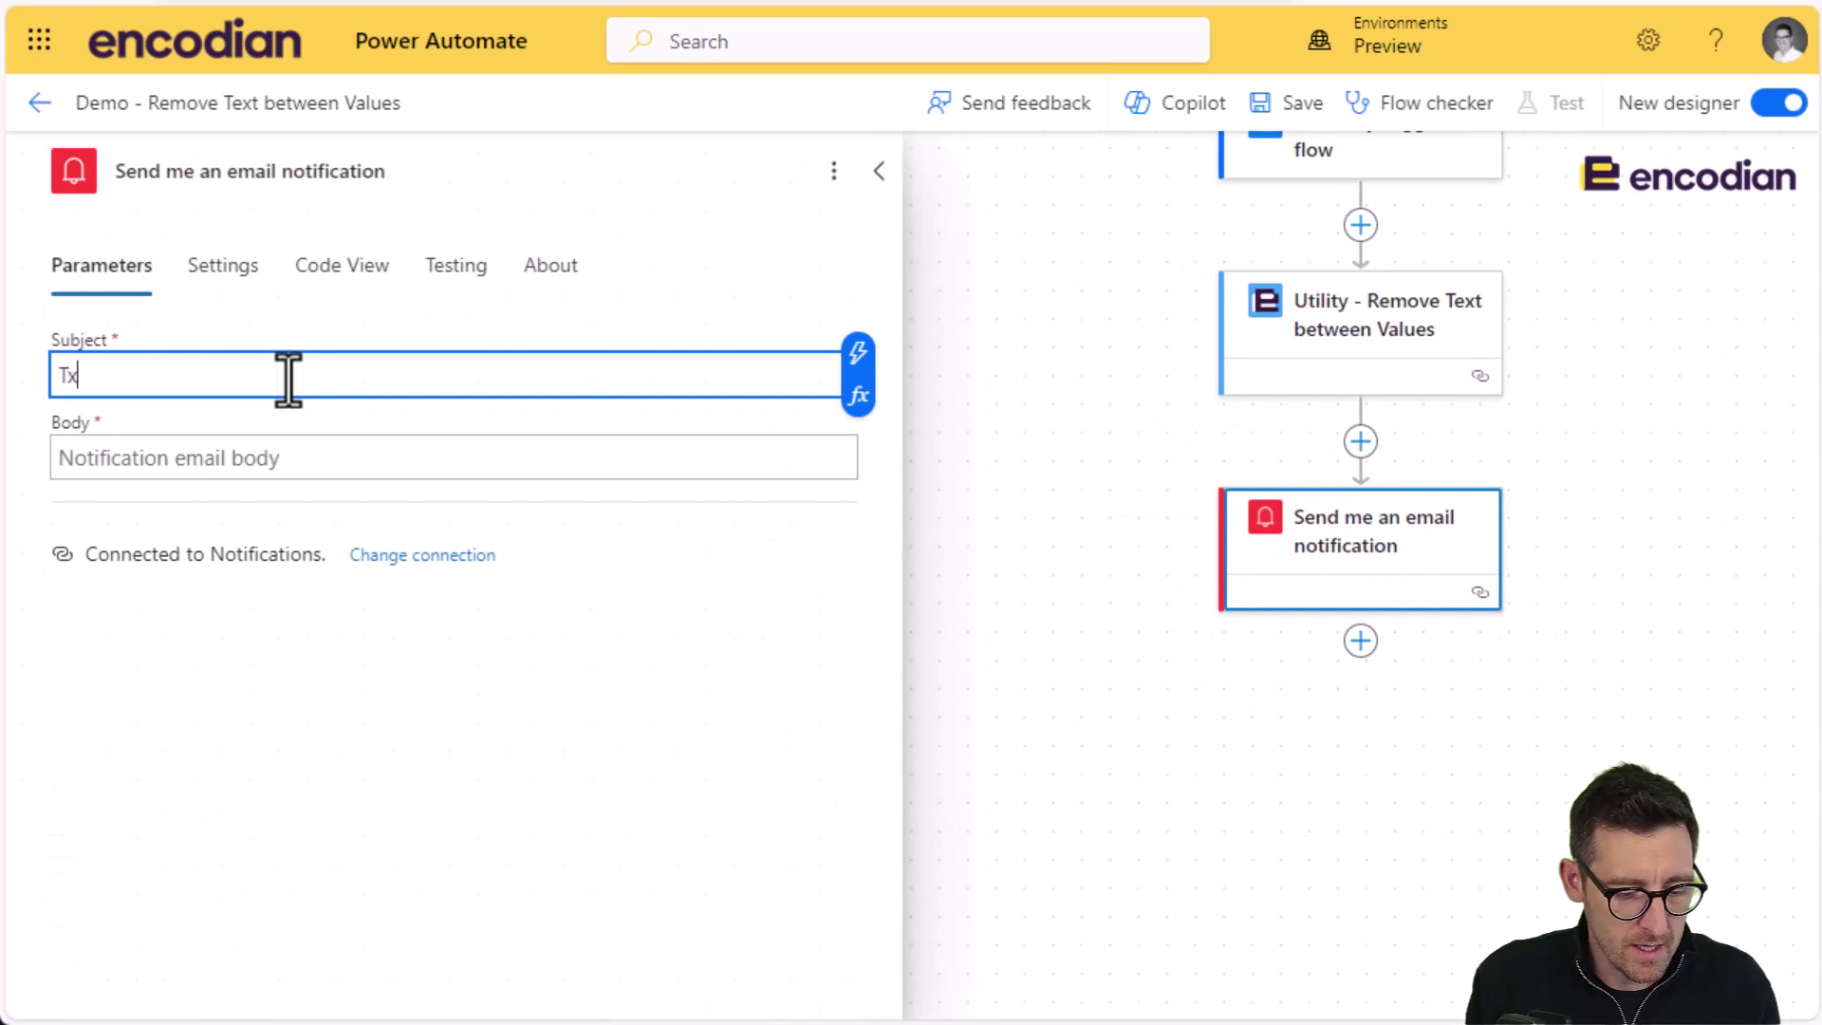
text(xt Remov)
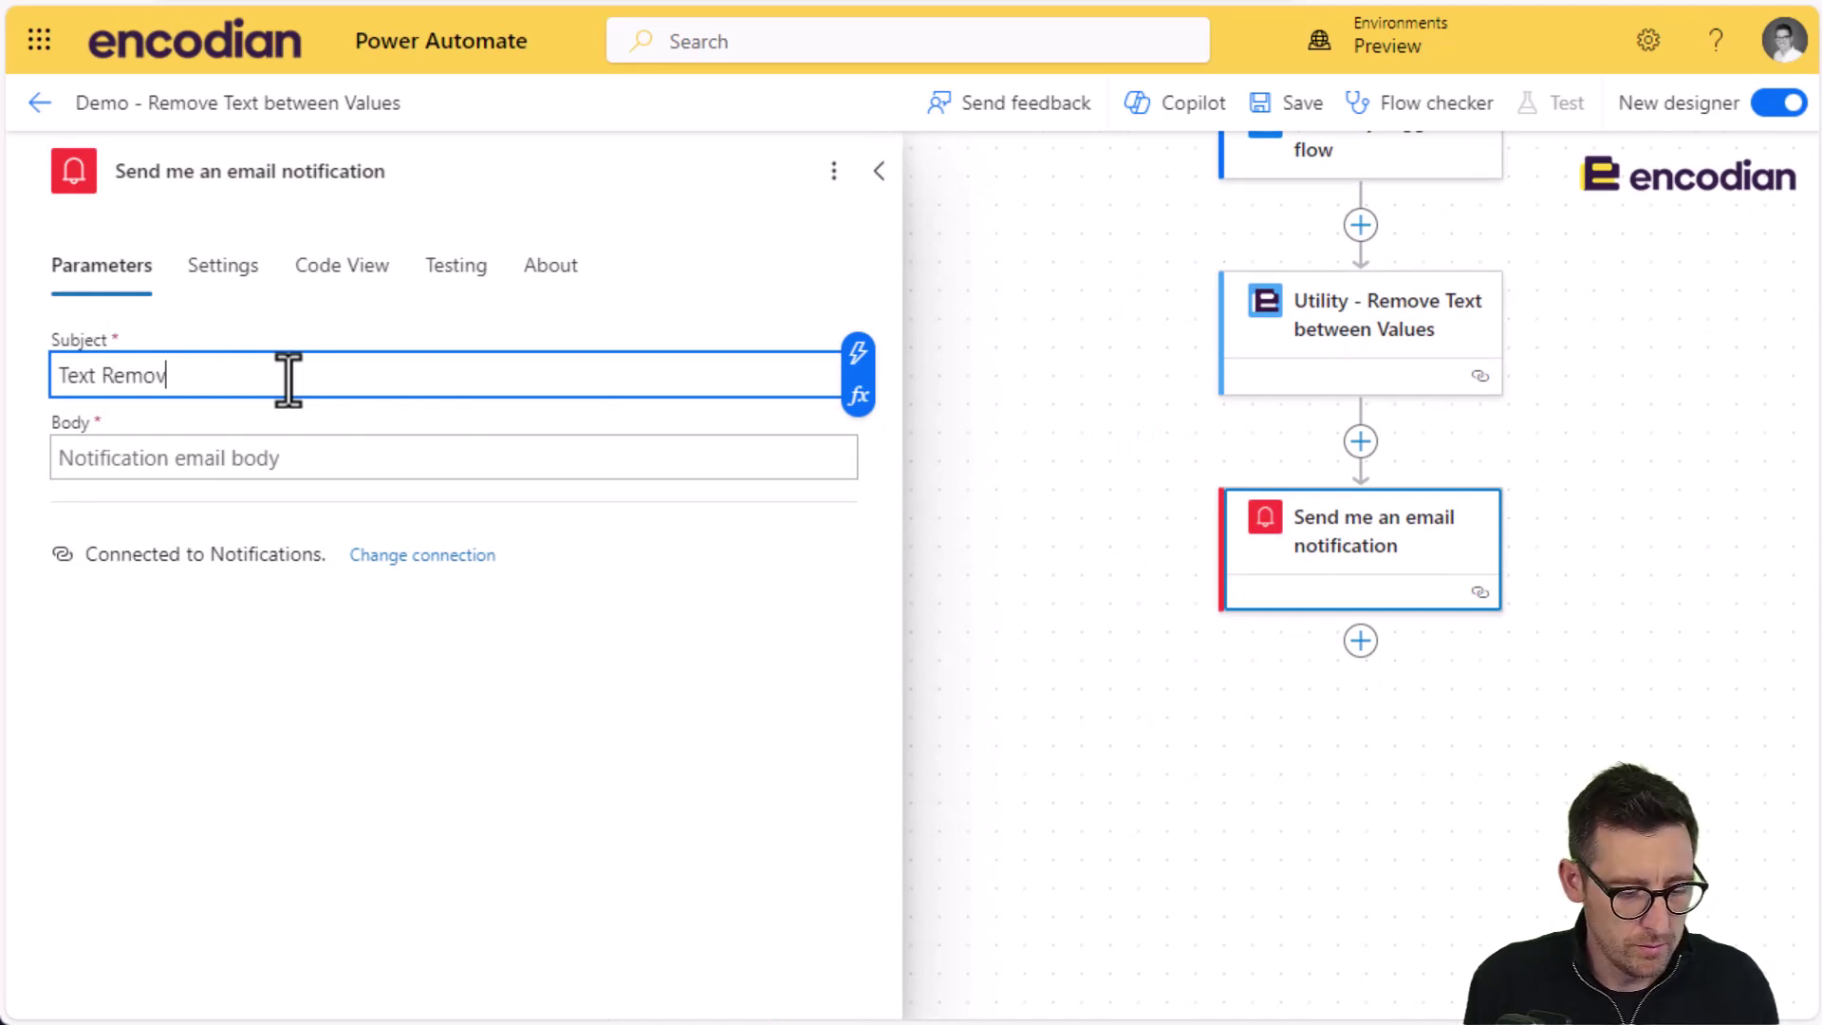
text(al Tool)
key(Tab)
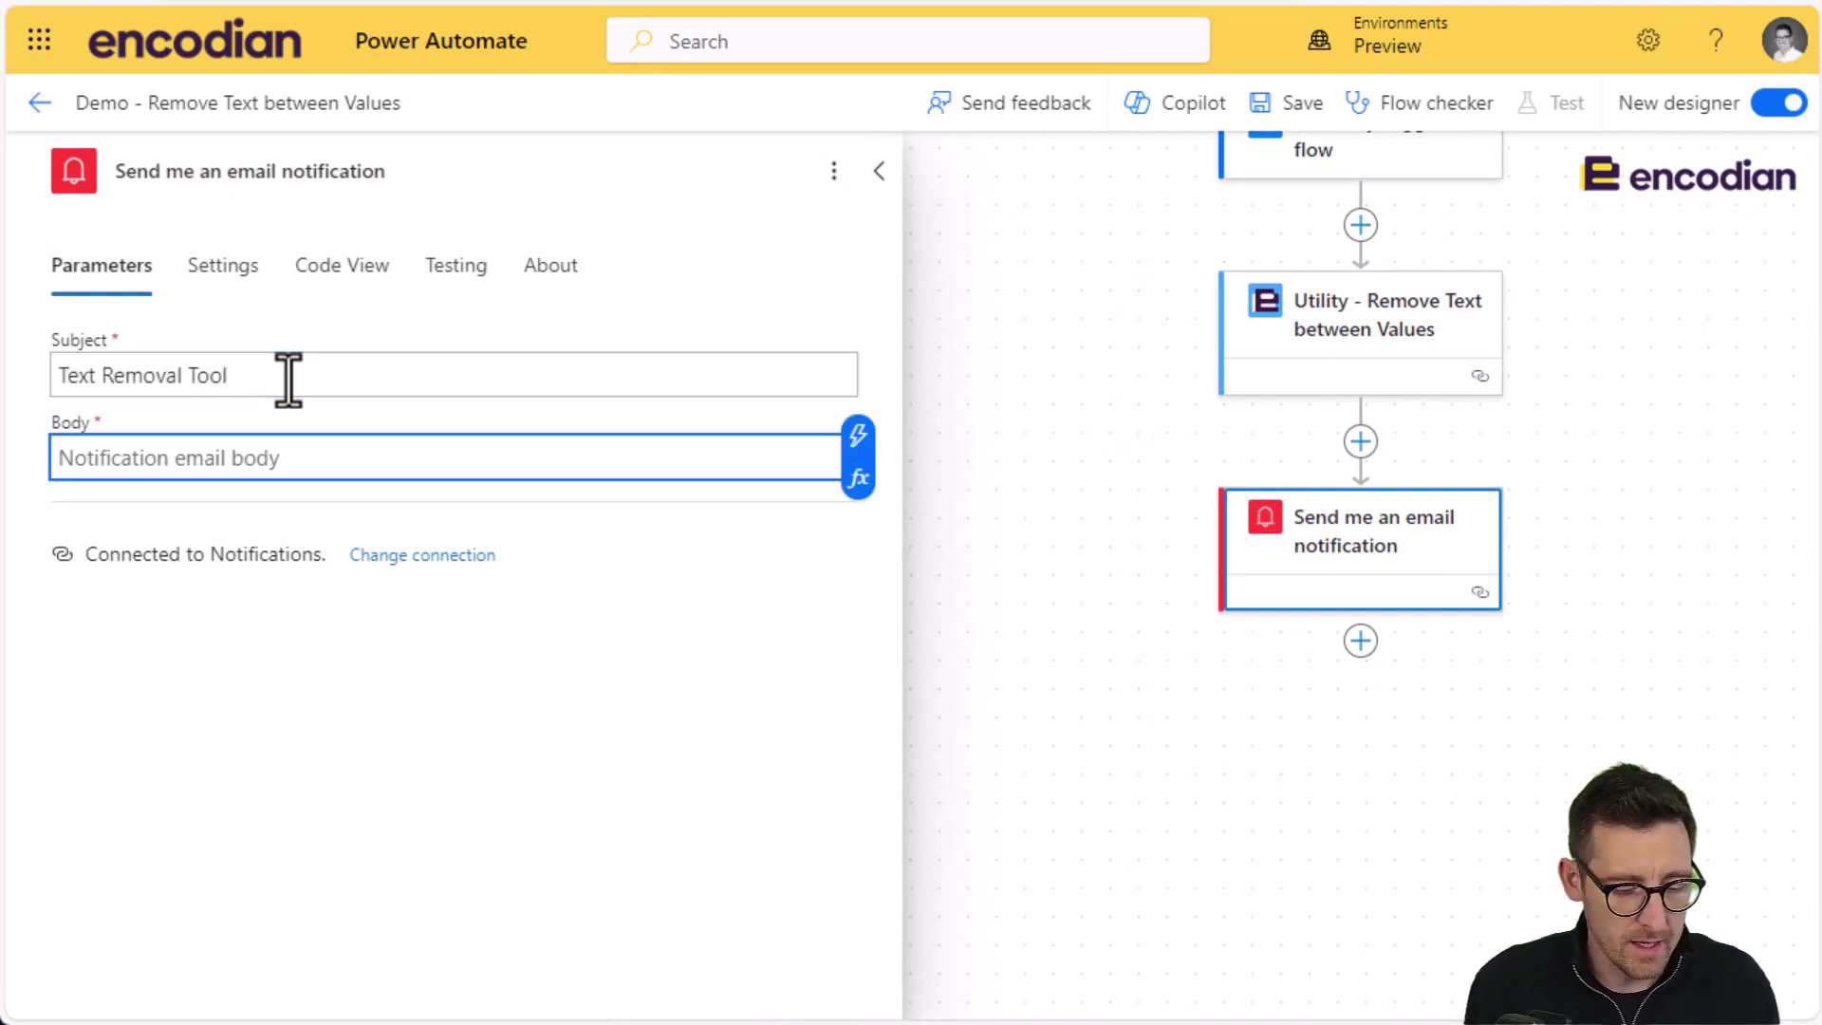
text(PRocessed)
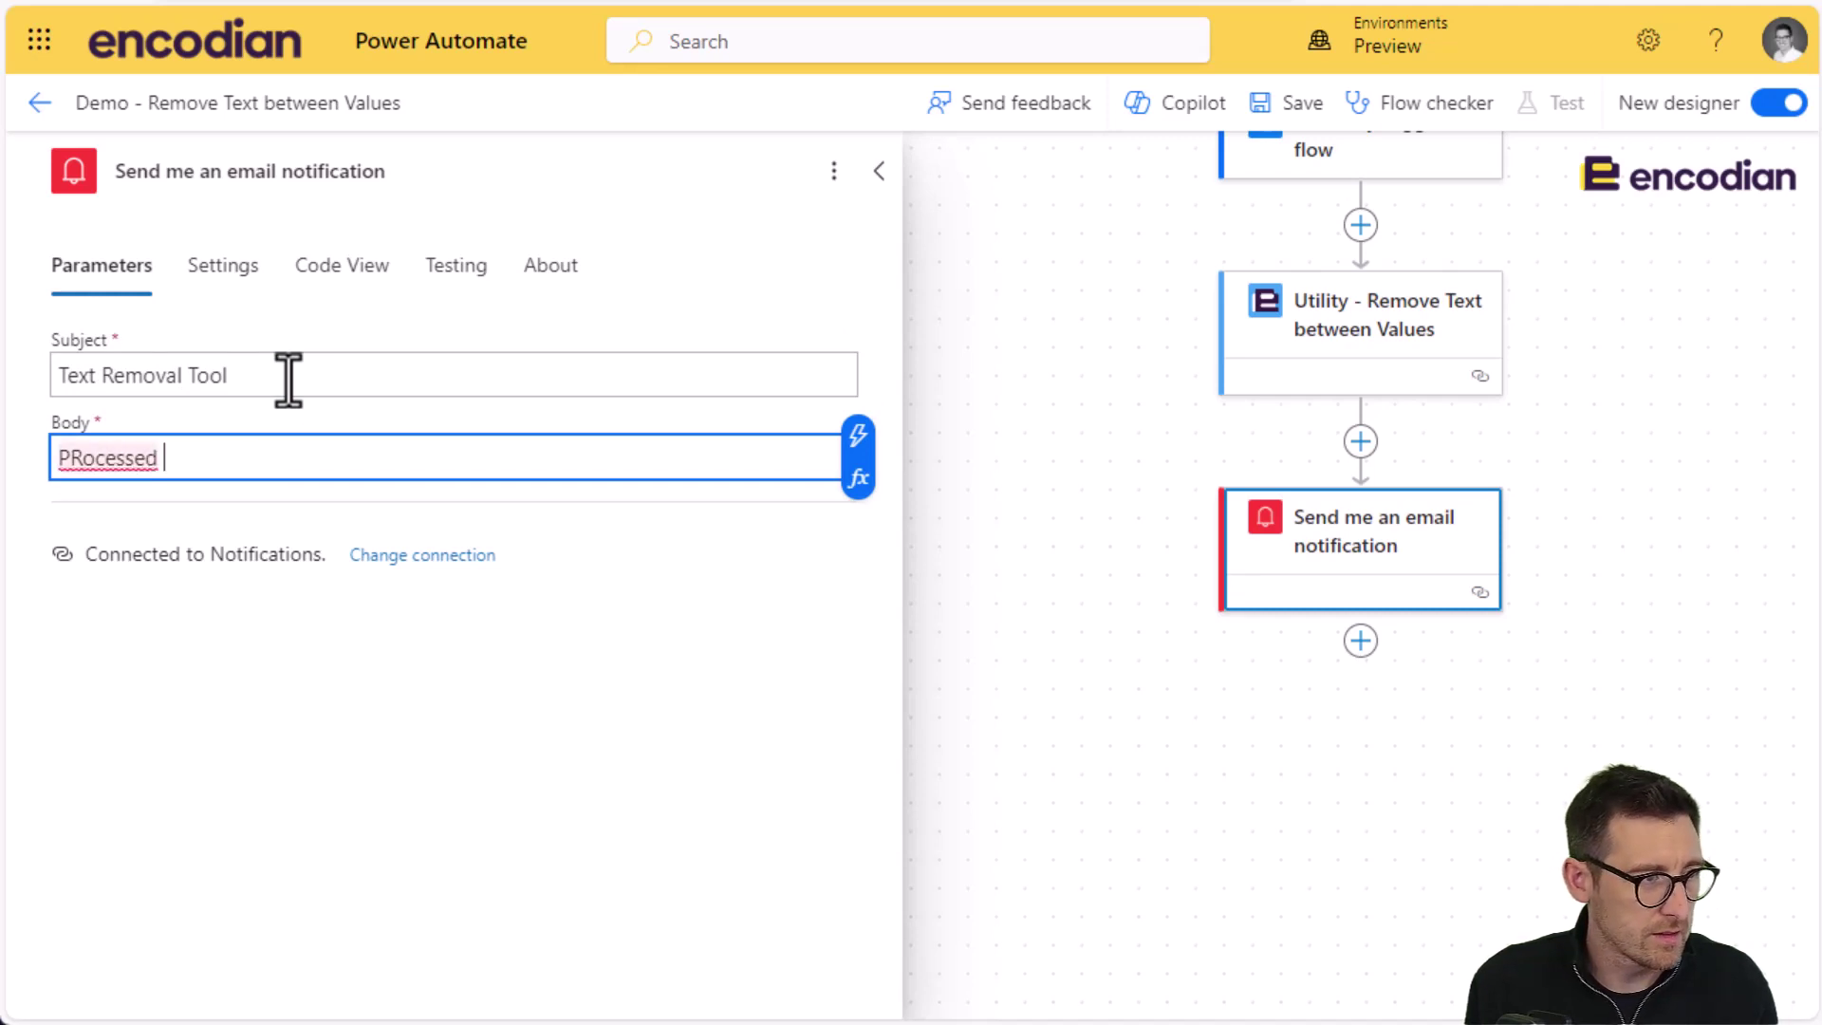
key(BackSpace)
key(BackSpace)
key(BackSpace)
key(BackSpace)
key(BackSpace)
key(BackSpace)
key(BackSpace)
key(BackSpace)
text(roc)
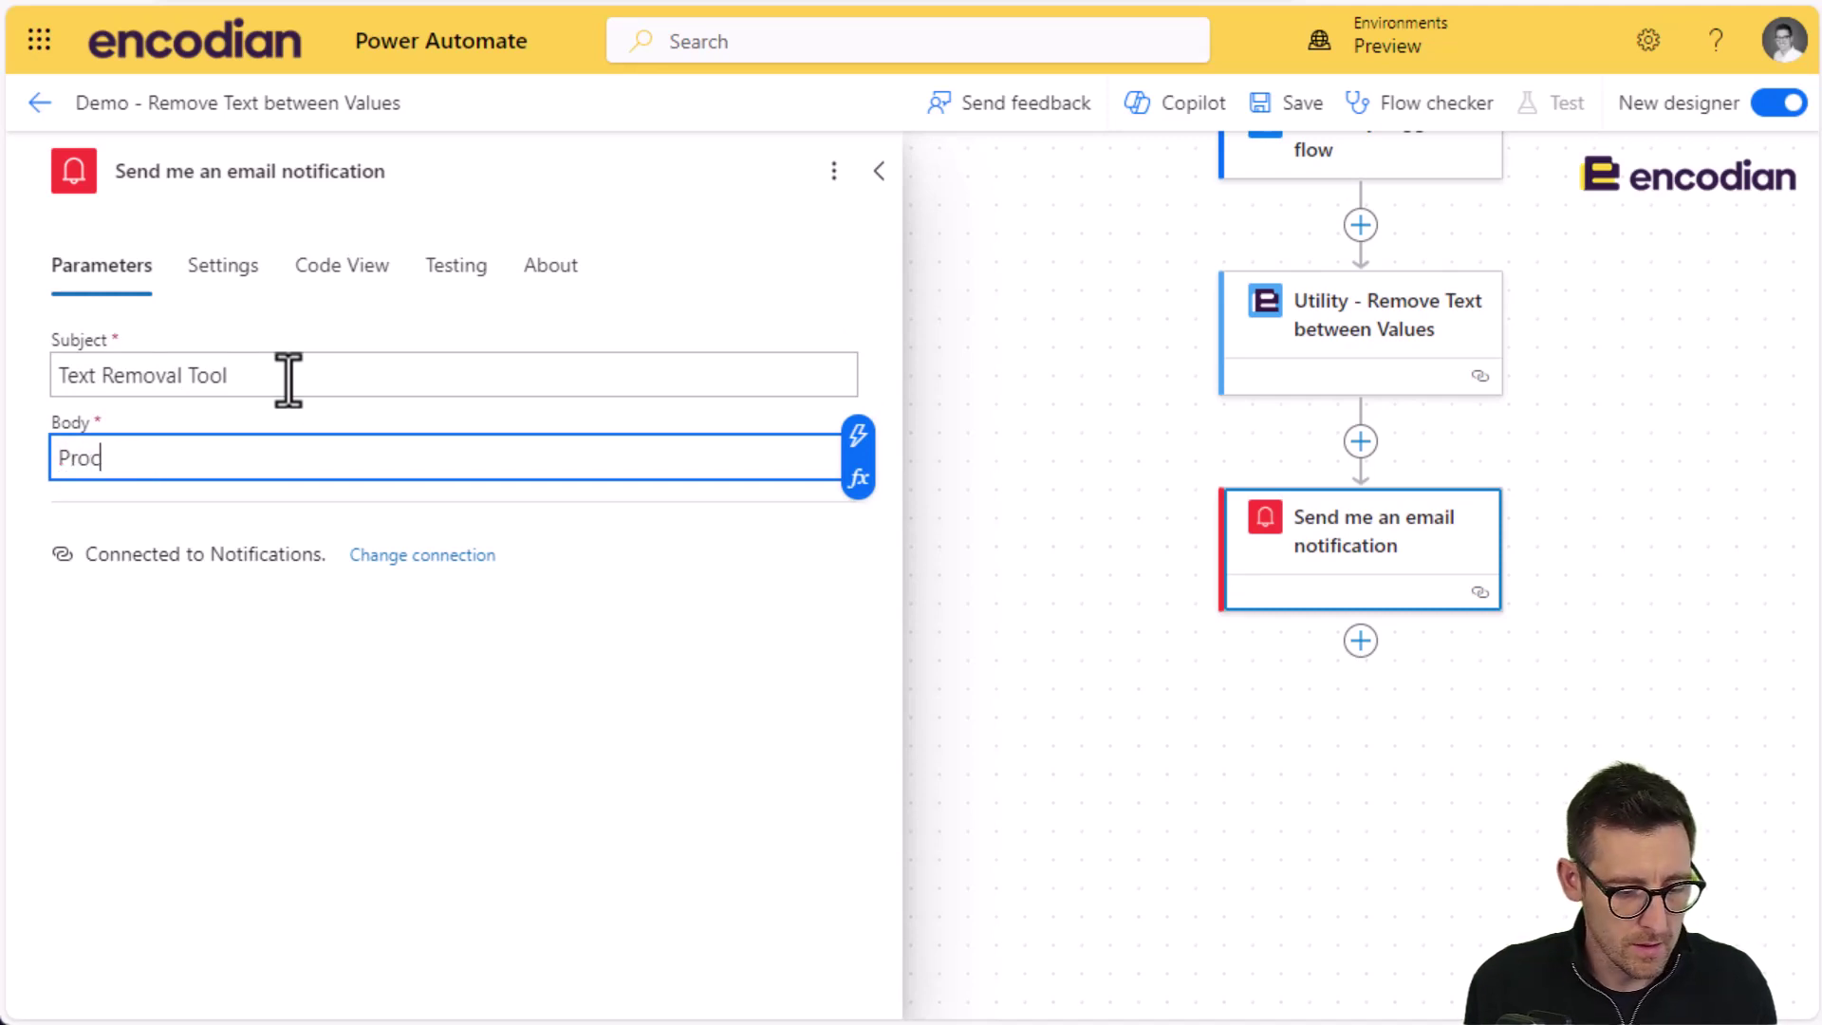
text(ess)
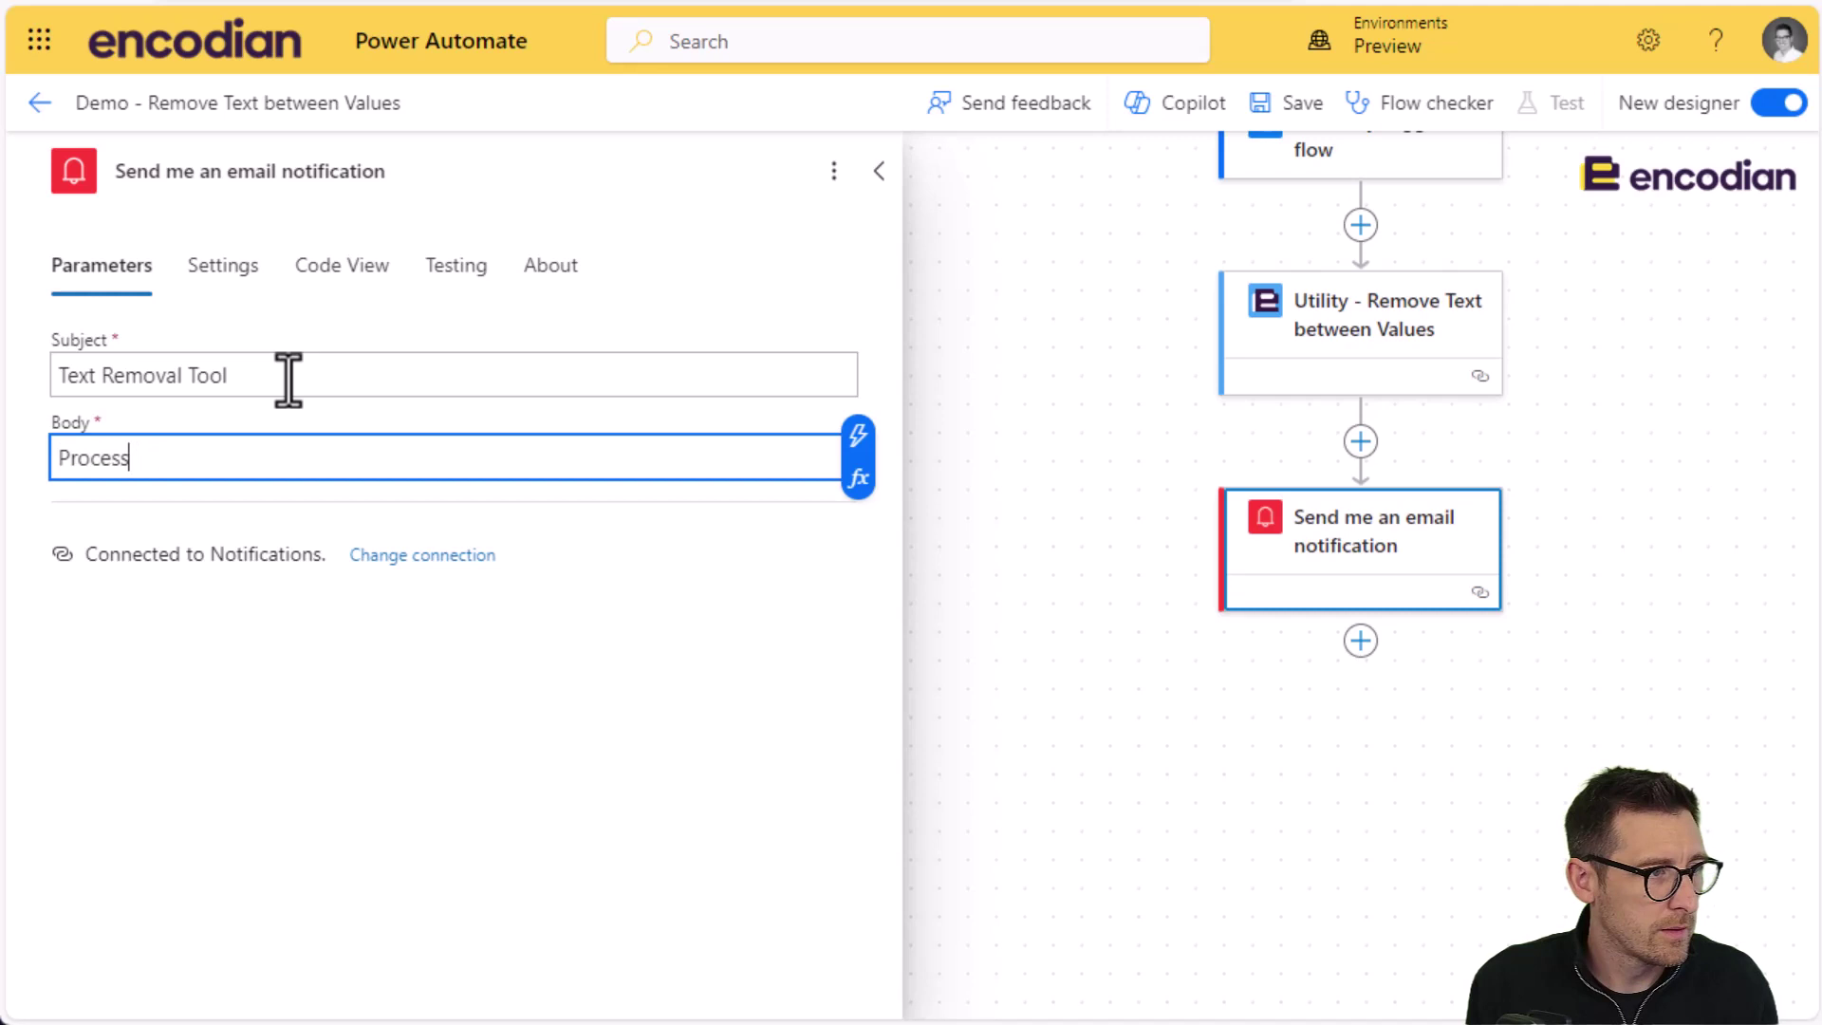
text(ed V)
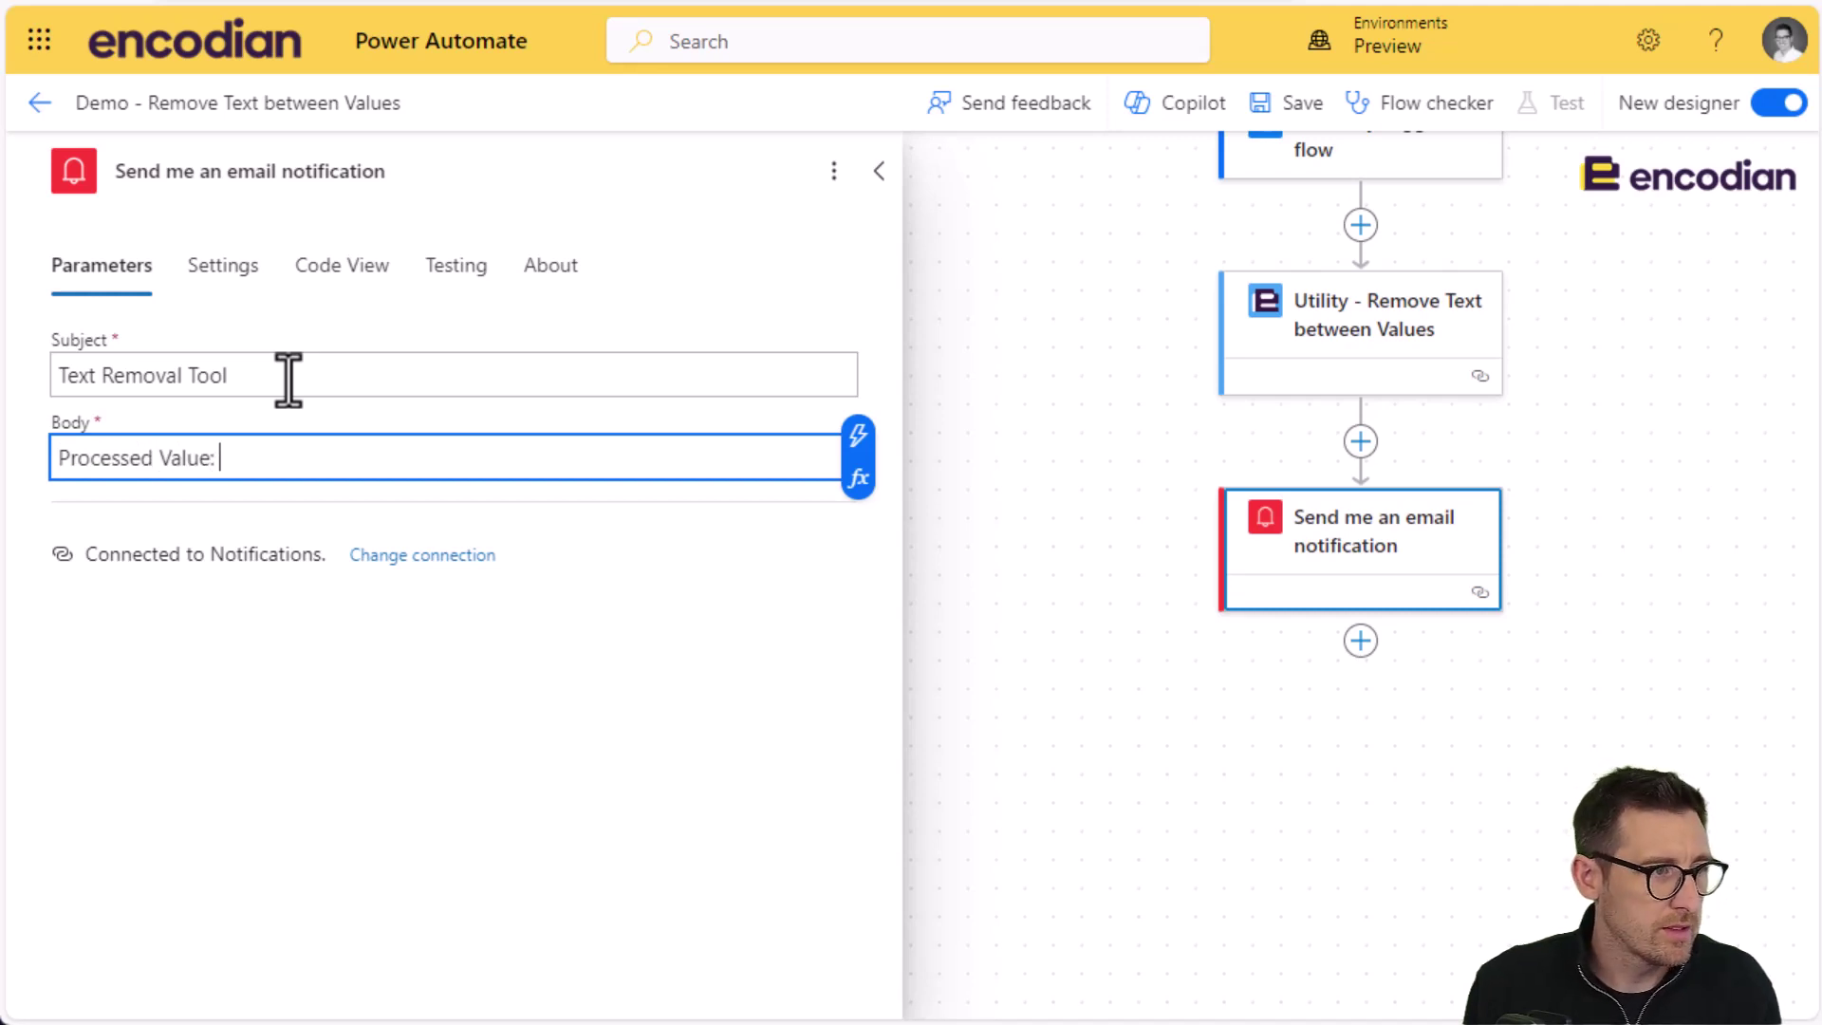
text(alue:)
Append the Remove Text action's Result to the email body and save the flow.
click(857, 438)
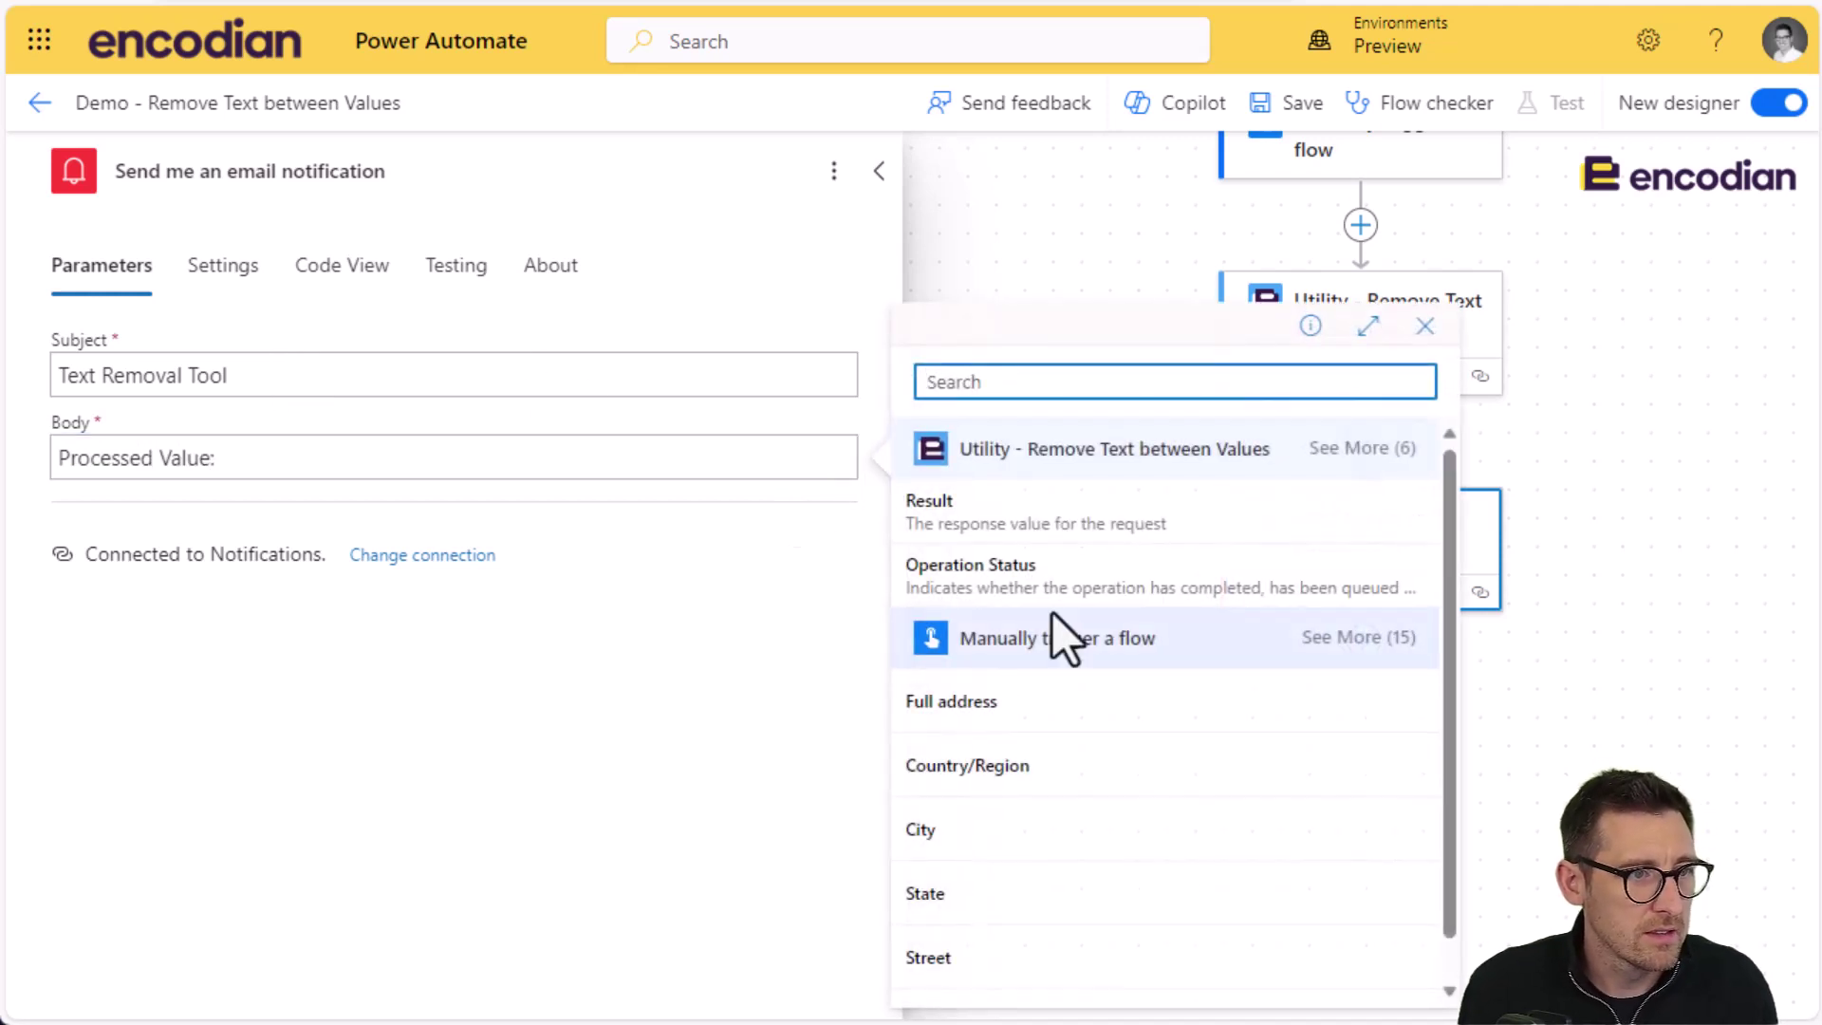
click(1004, 517)
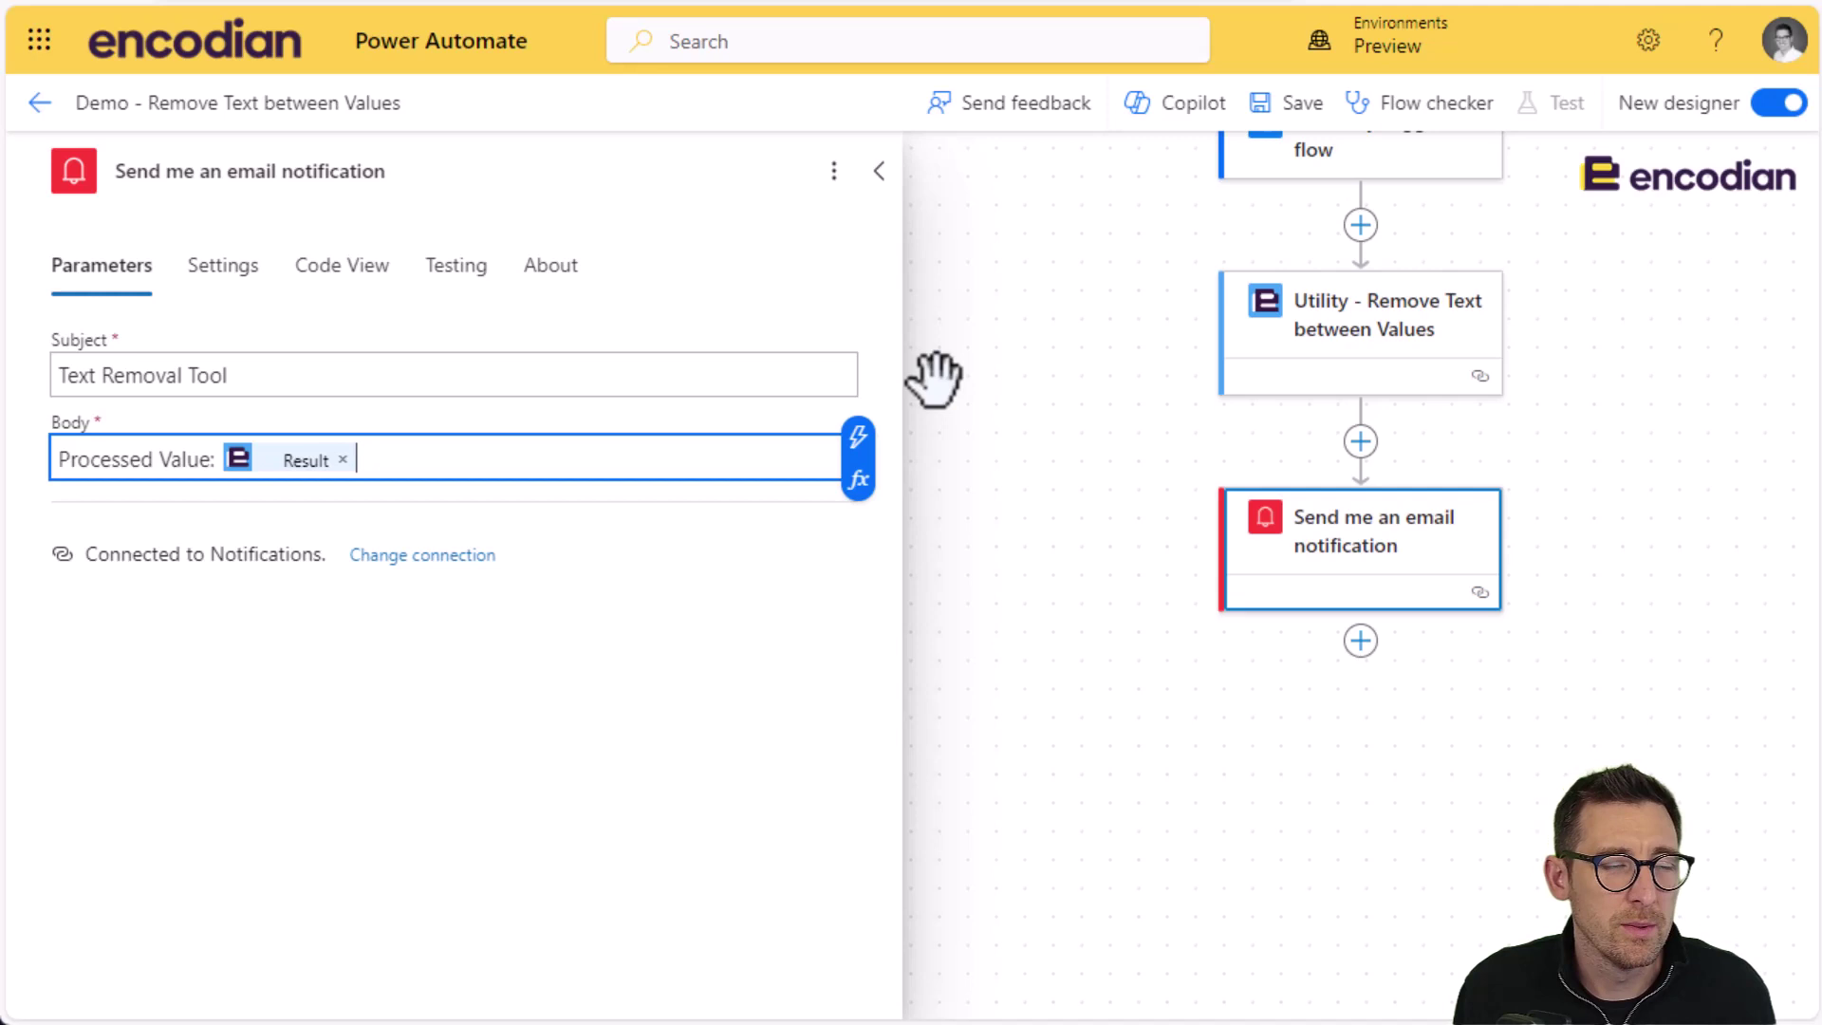
click(1300, 109)
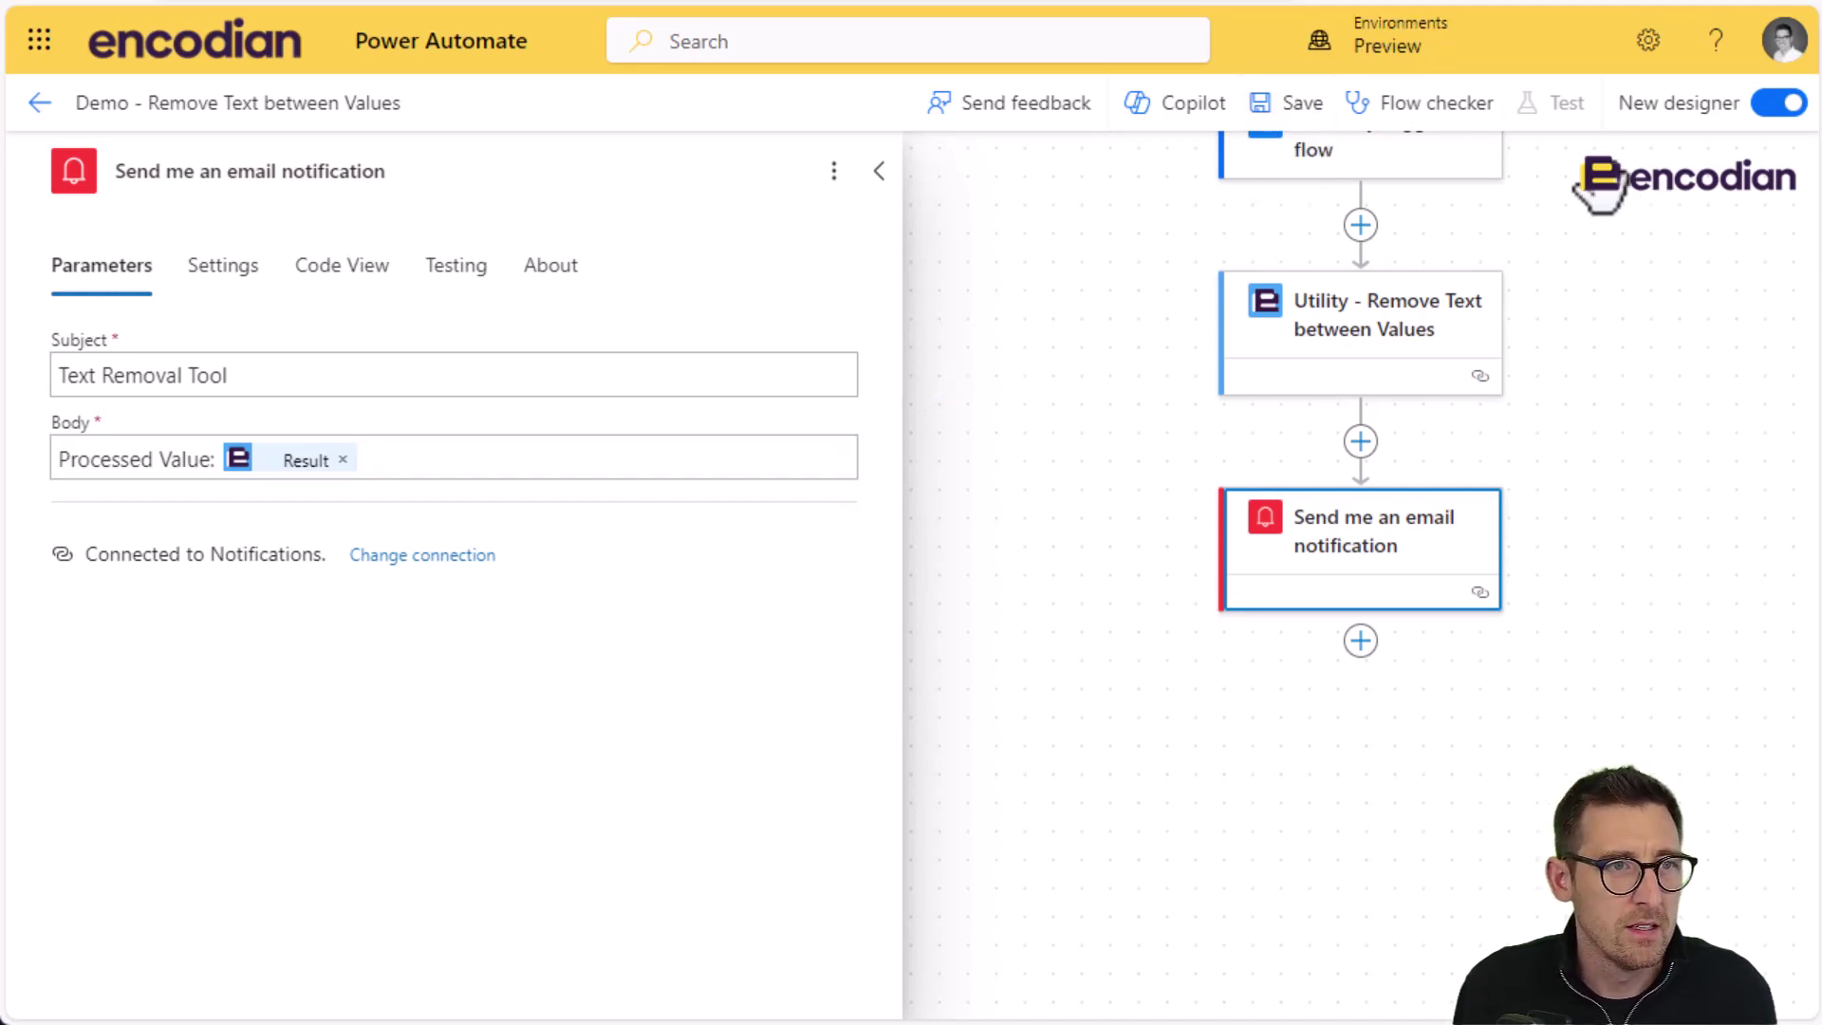
click(1276, 107)
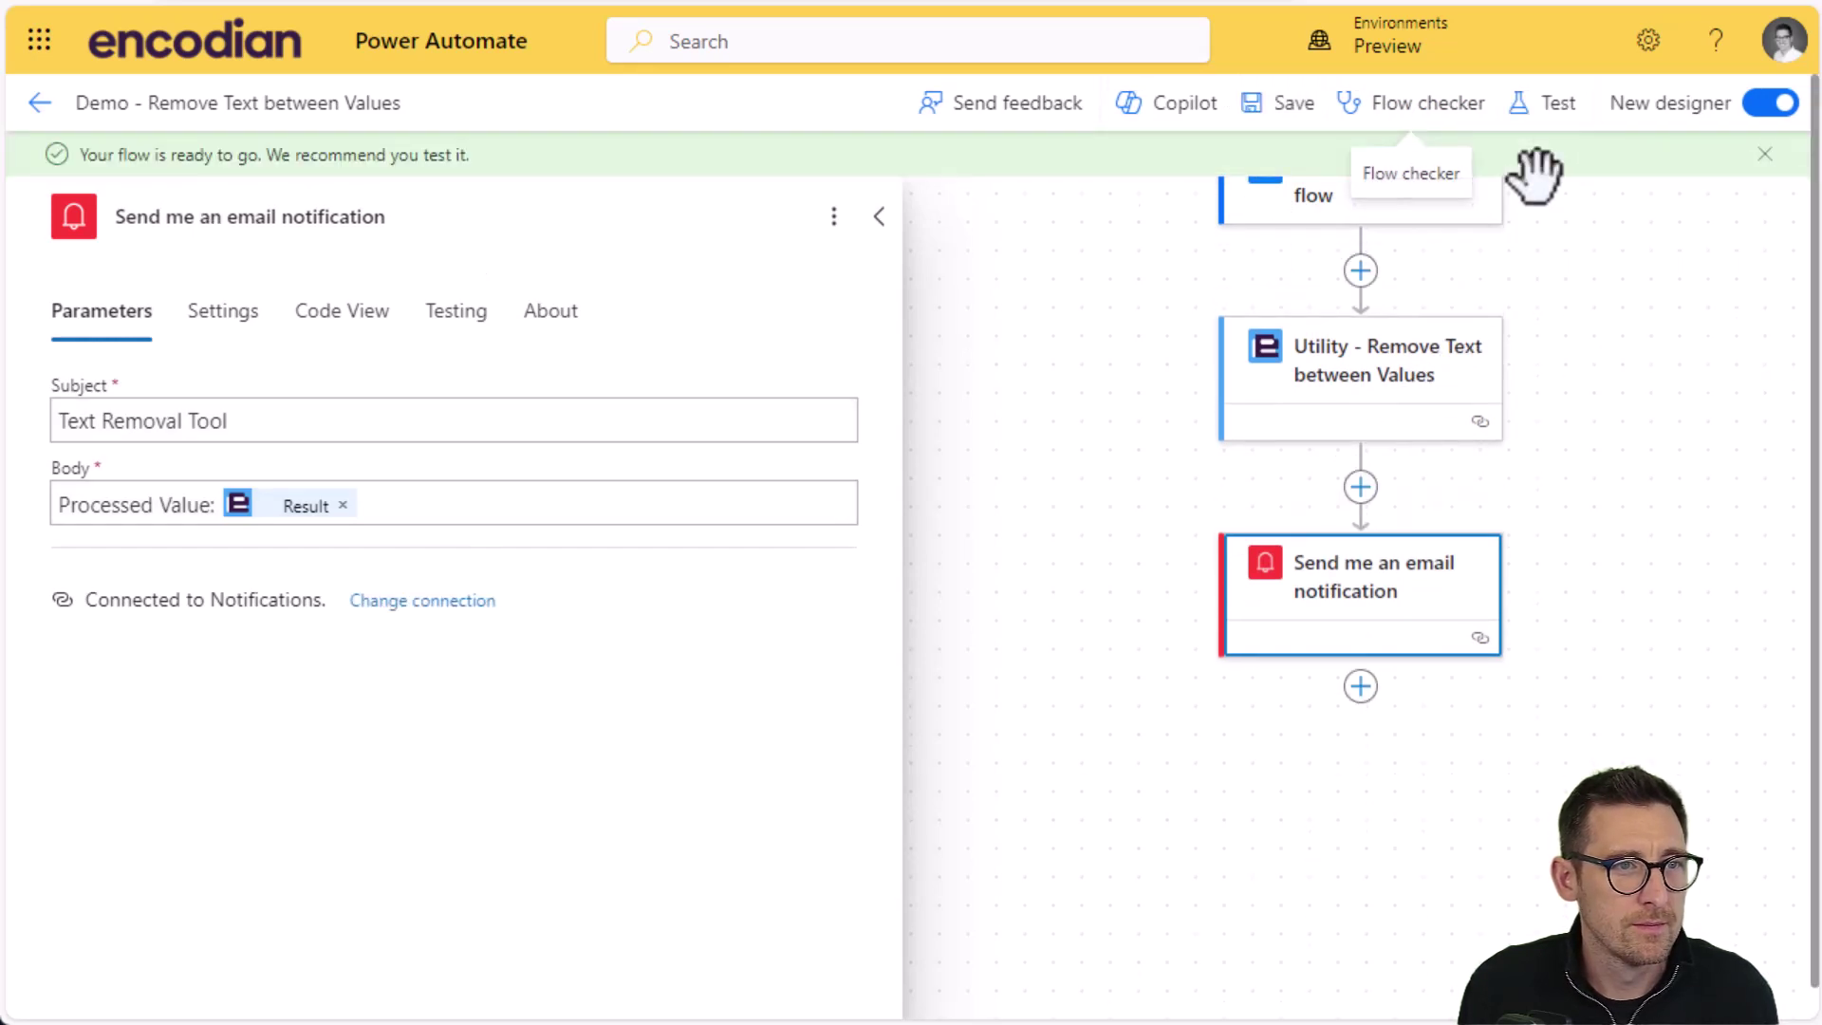
Start a manual test of the flow, continuing past the connections check.
click(1556, 106)
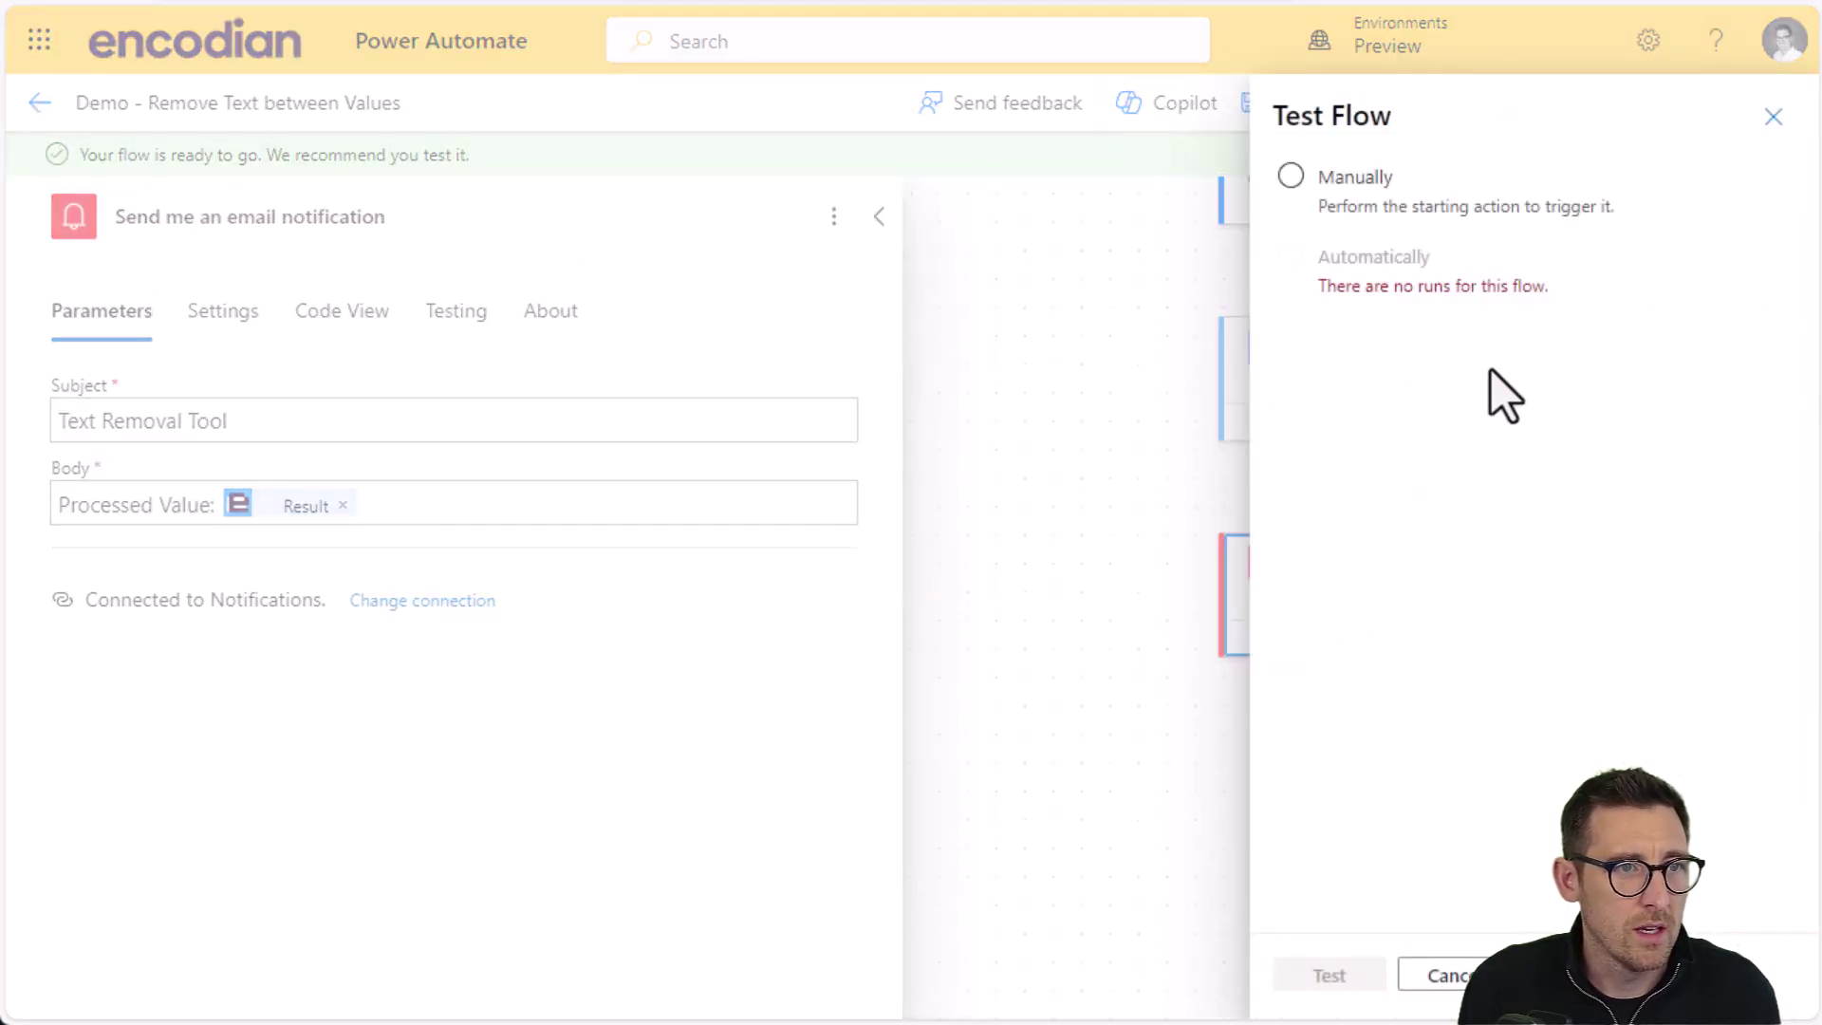
click(1321, 182)
click(1330, 975)
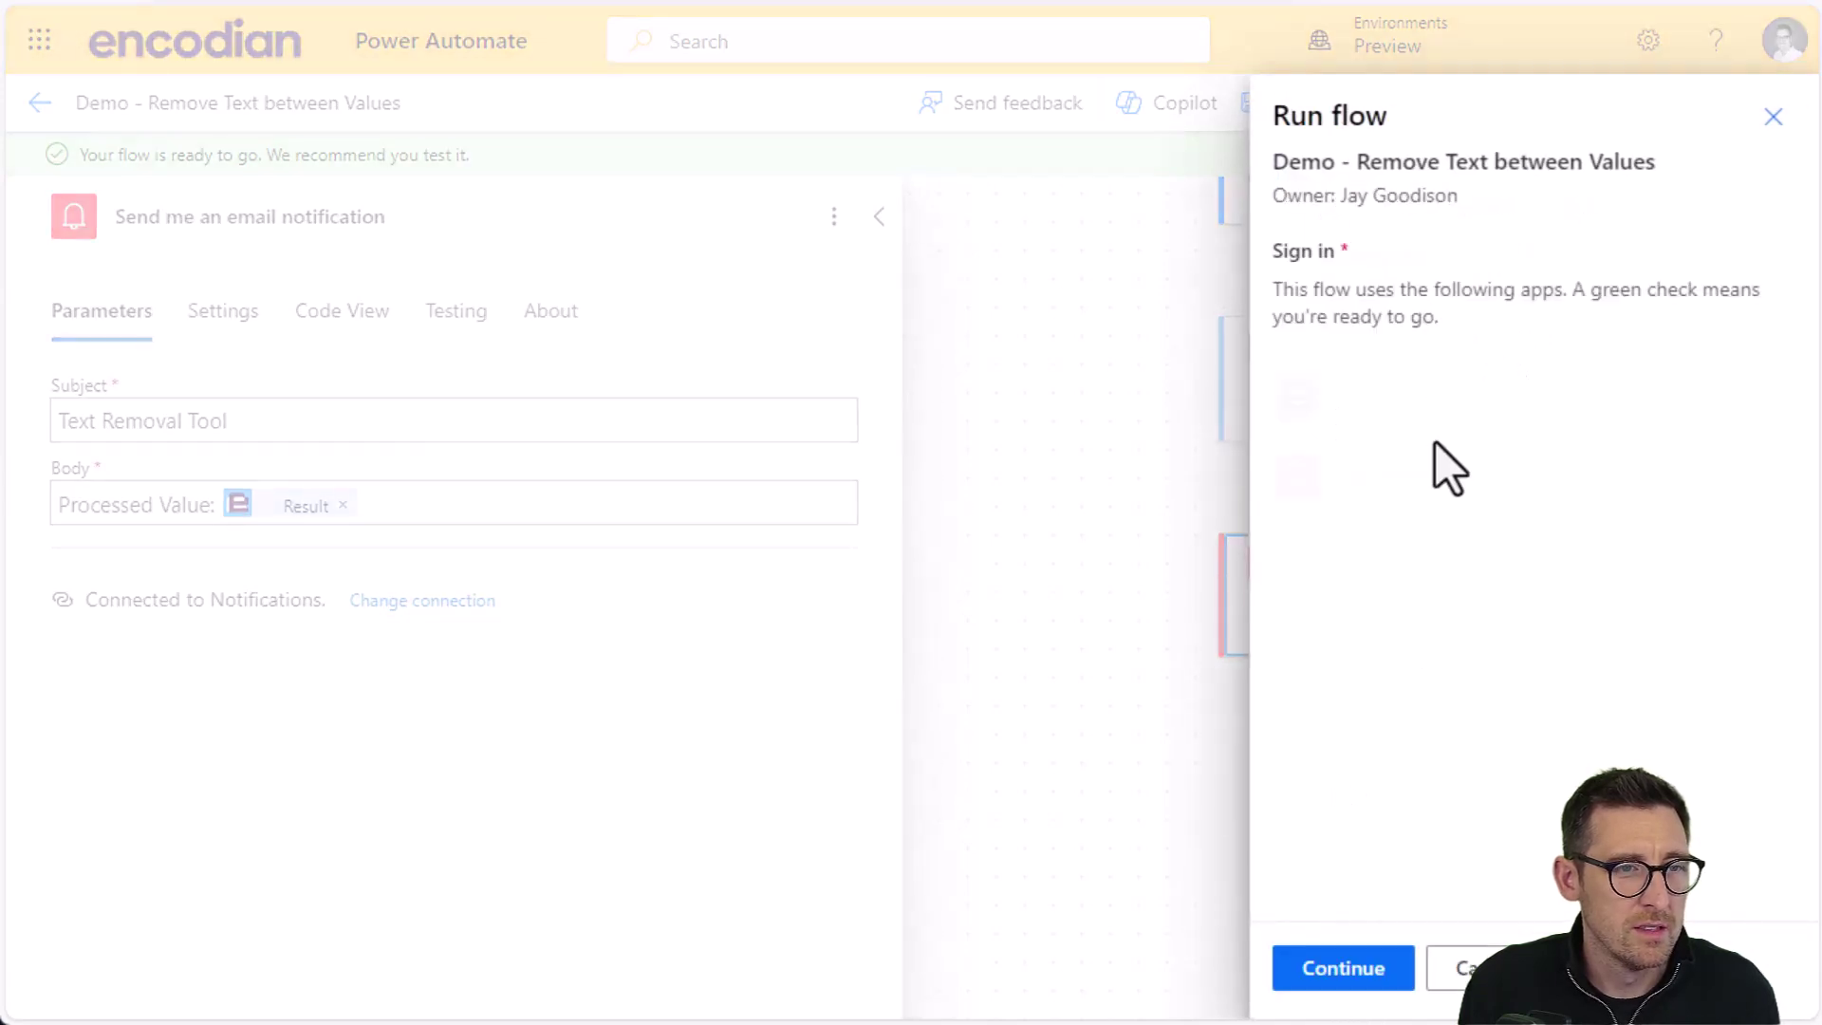
click(1374, 972)
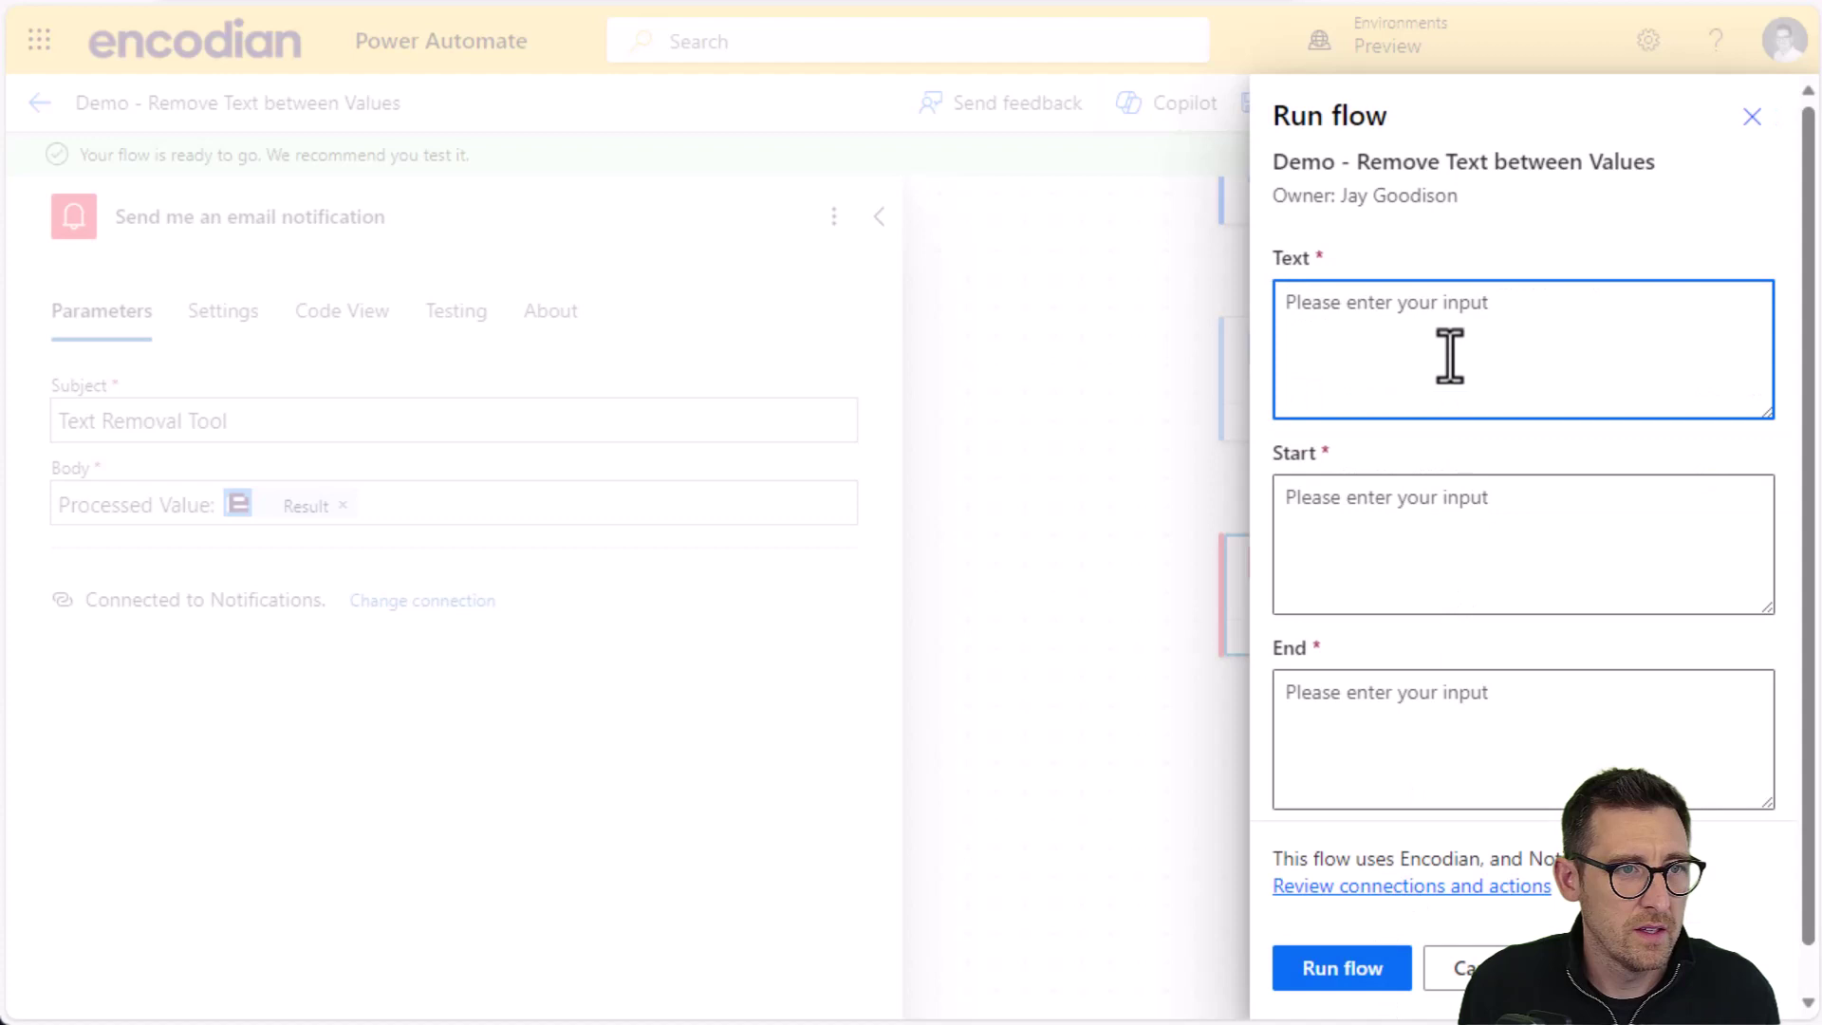
Paste the example sentence as Text, use *** for Start and End, and run the flow.
text(Example text *** this text will be removed *** removal)
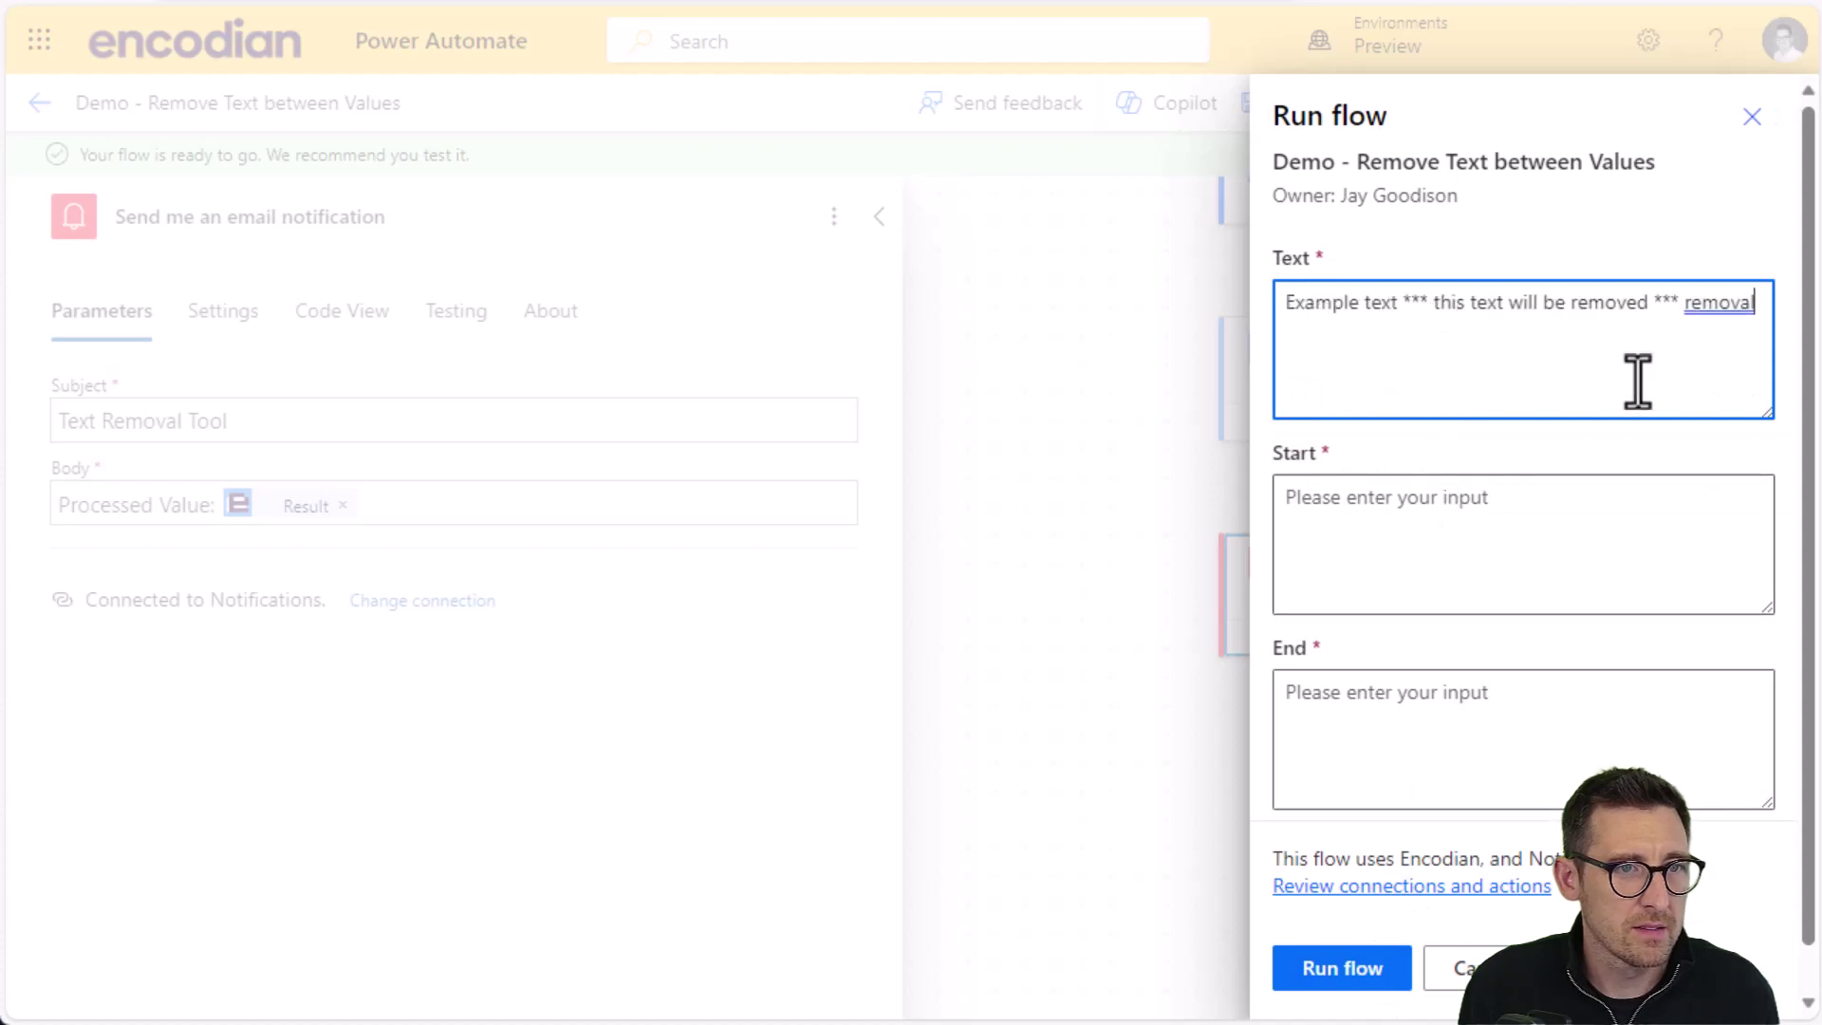
click(1421, 491)
text(**)
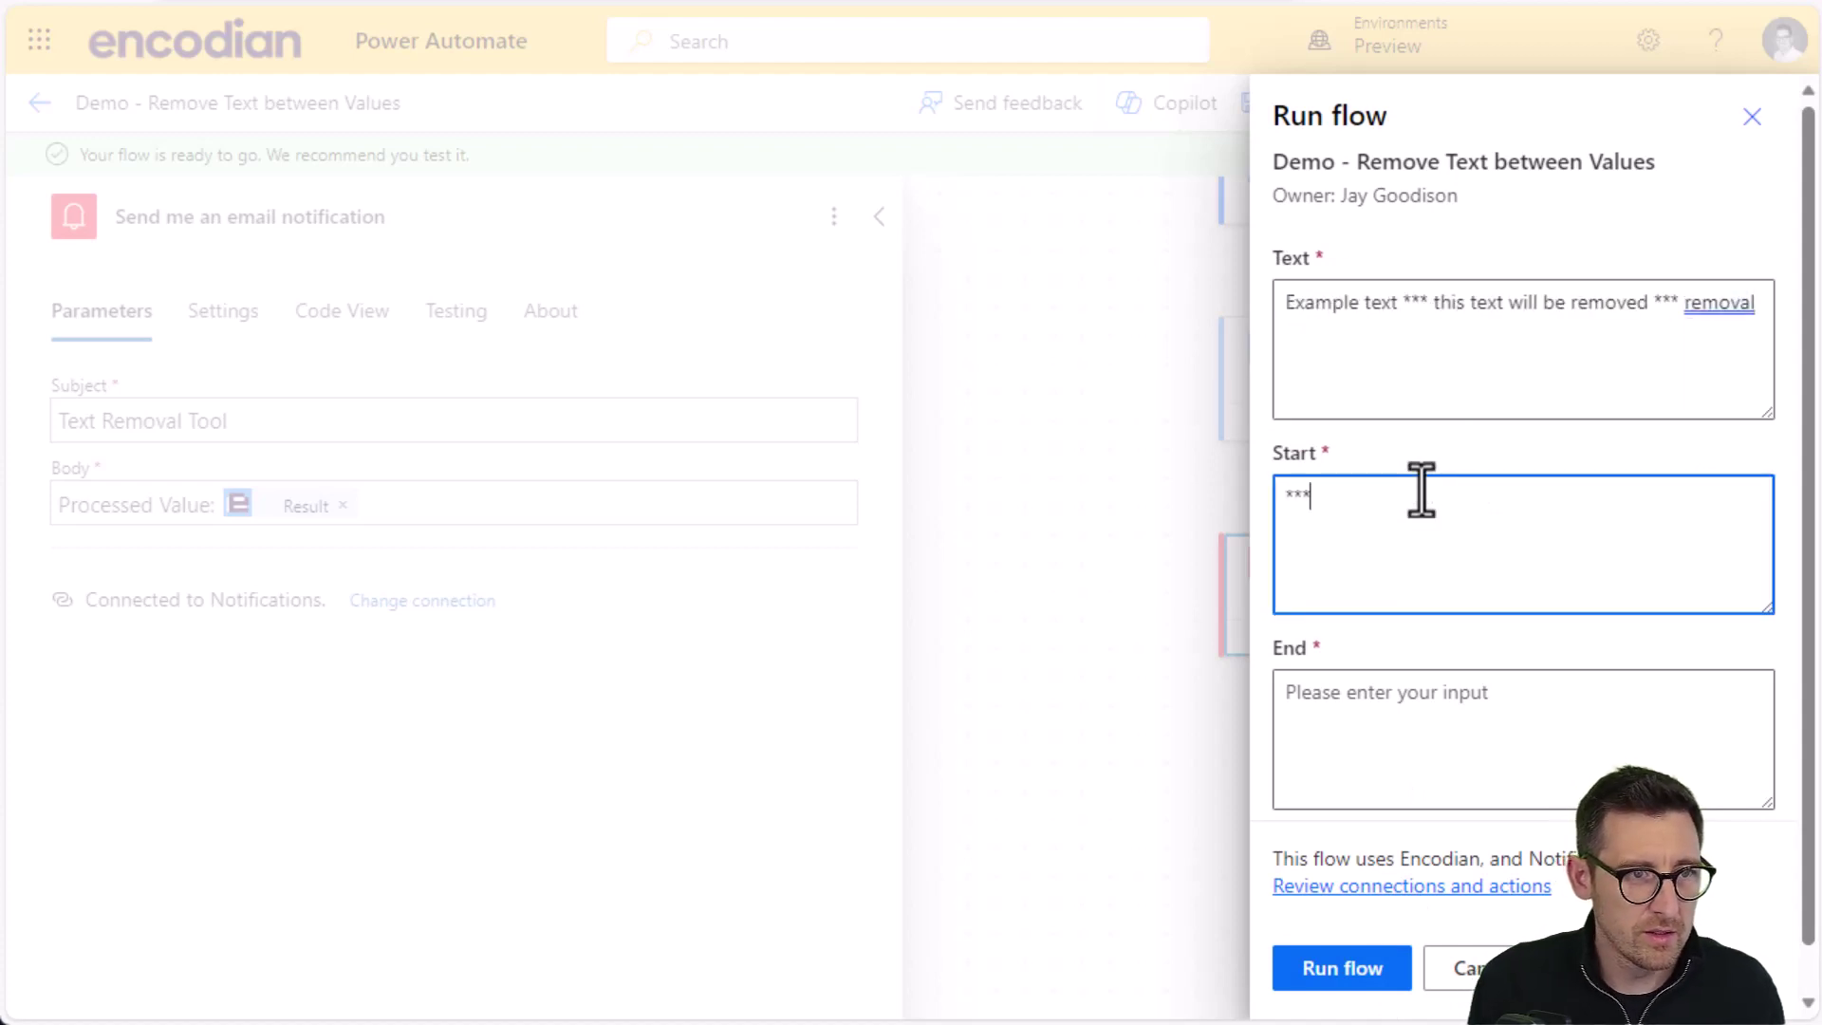
click(1468, 694)
text(()
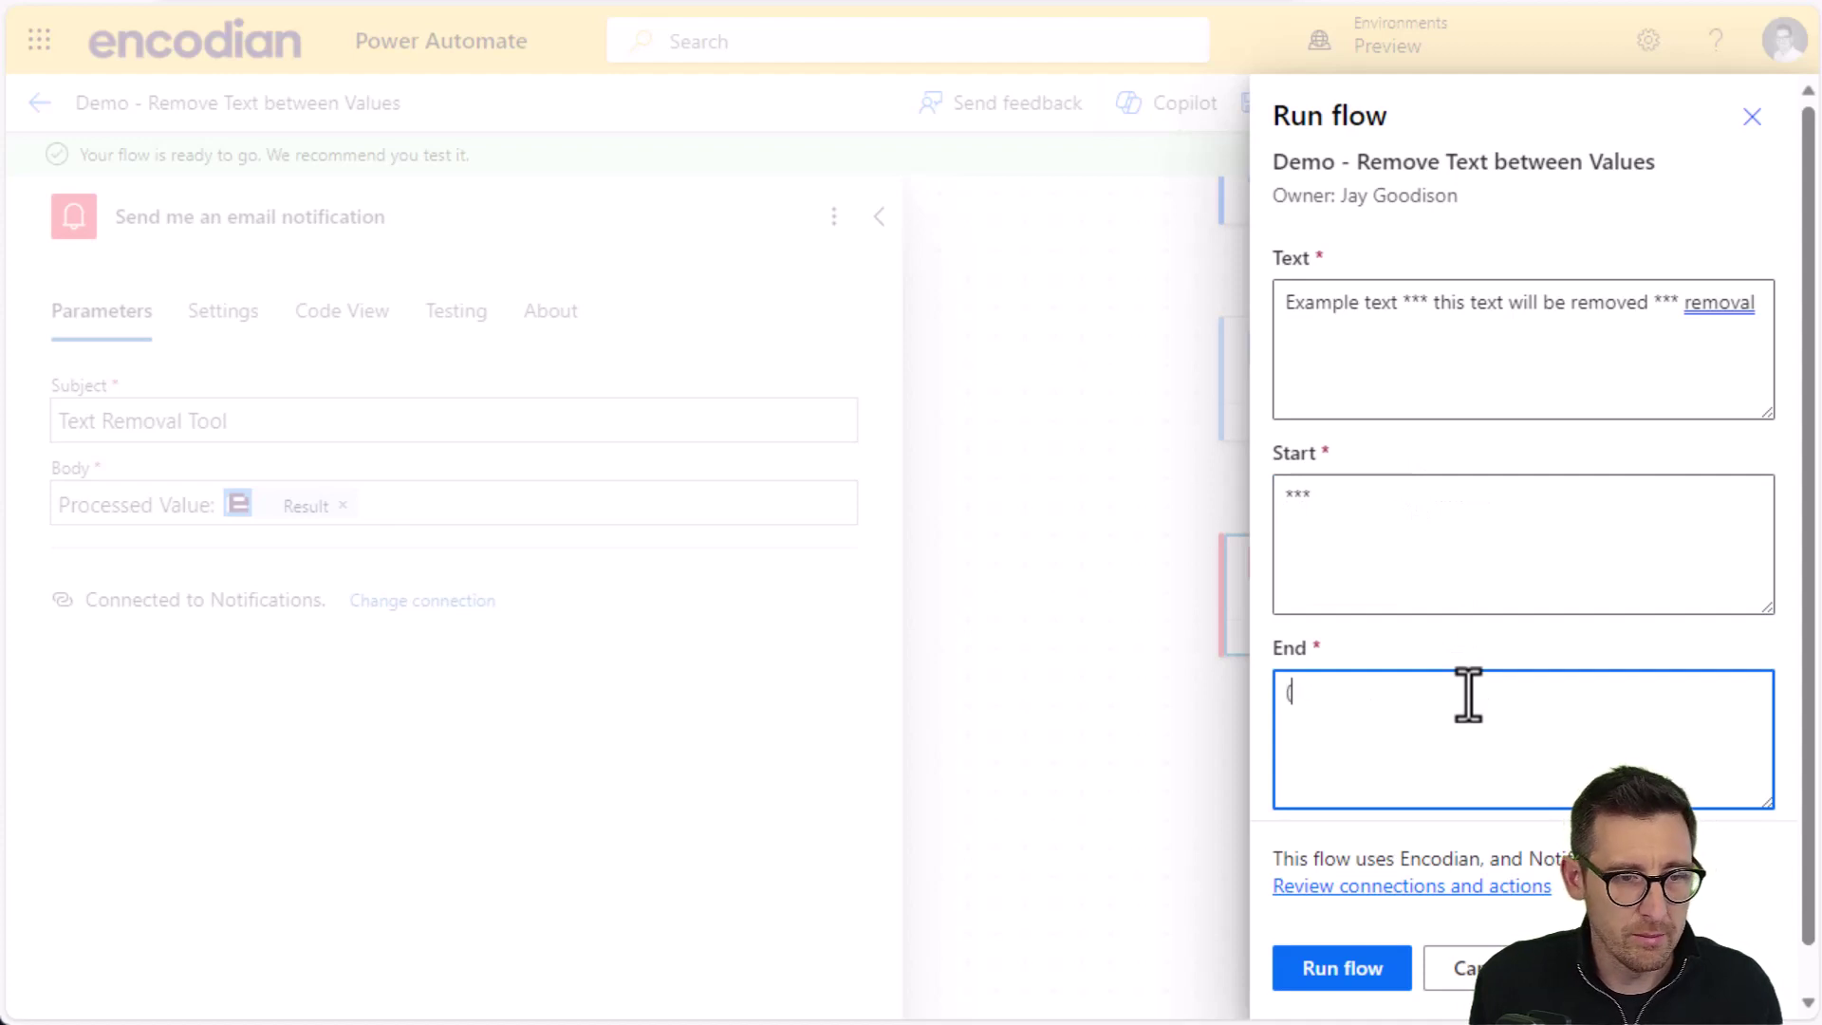
key(BackSpace)
text(***)
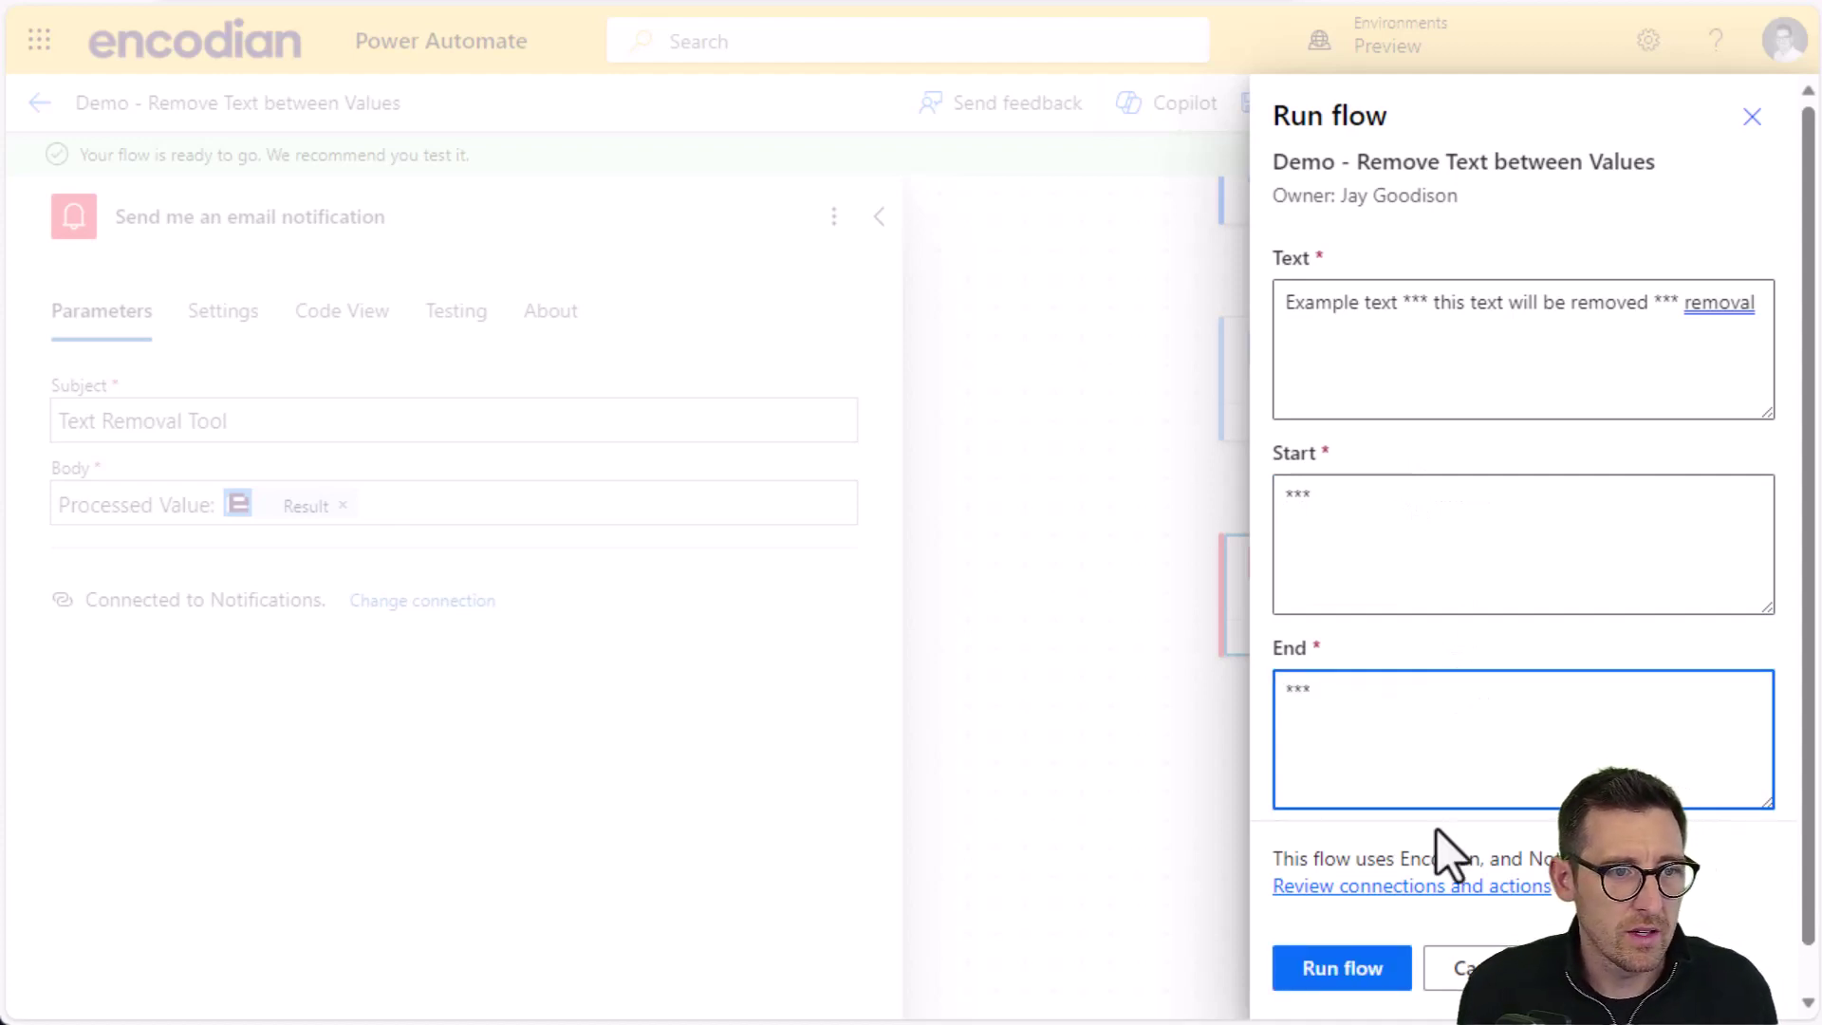
click(1357, 977)
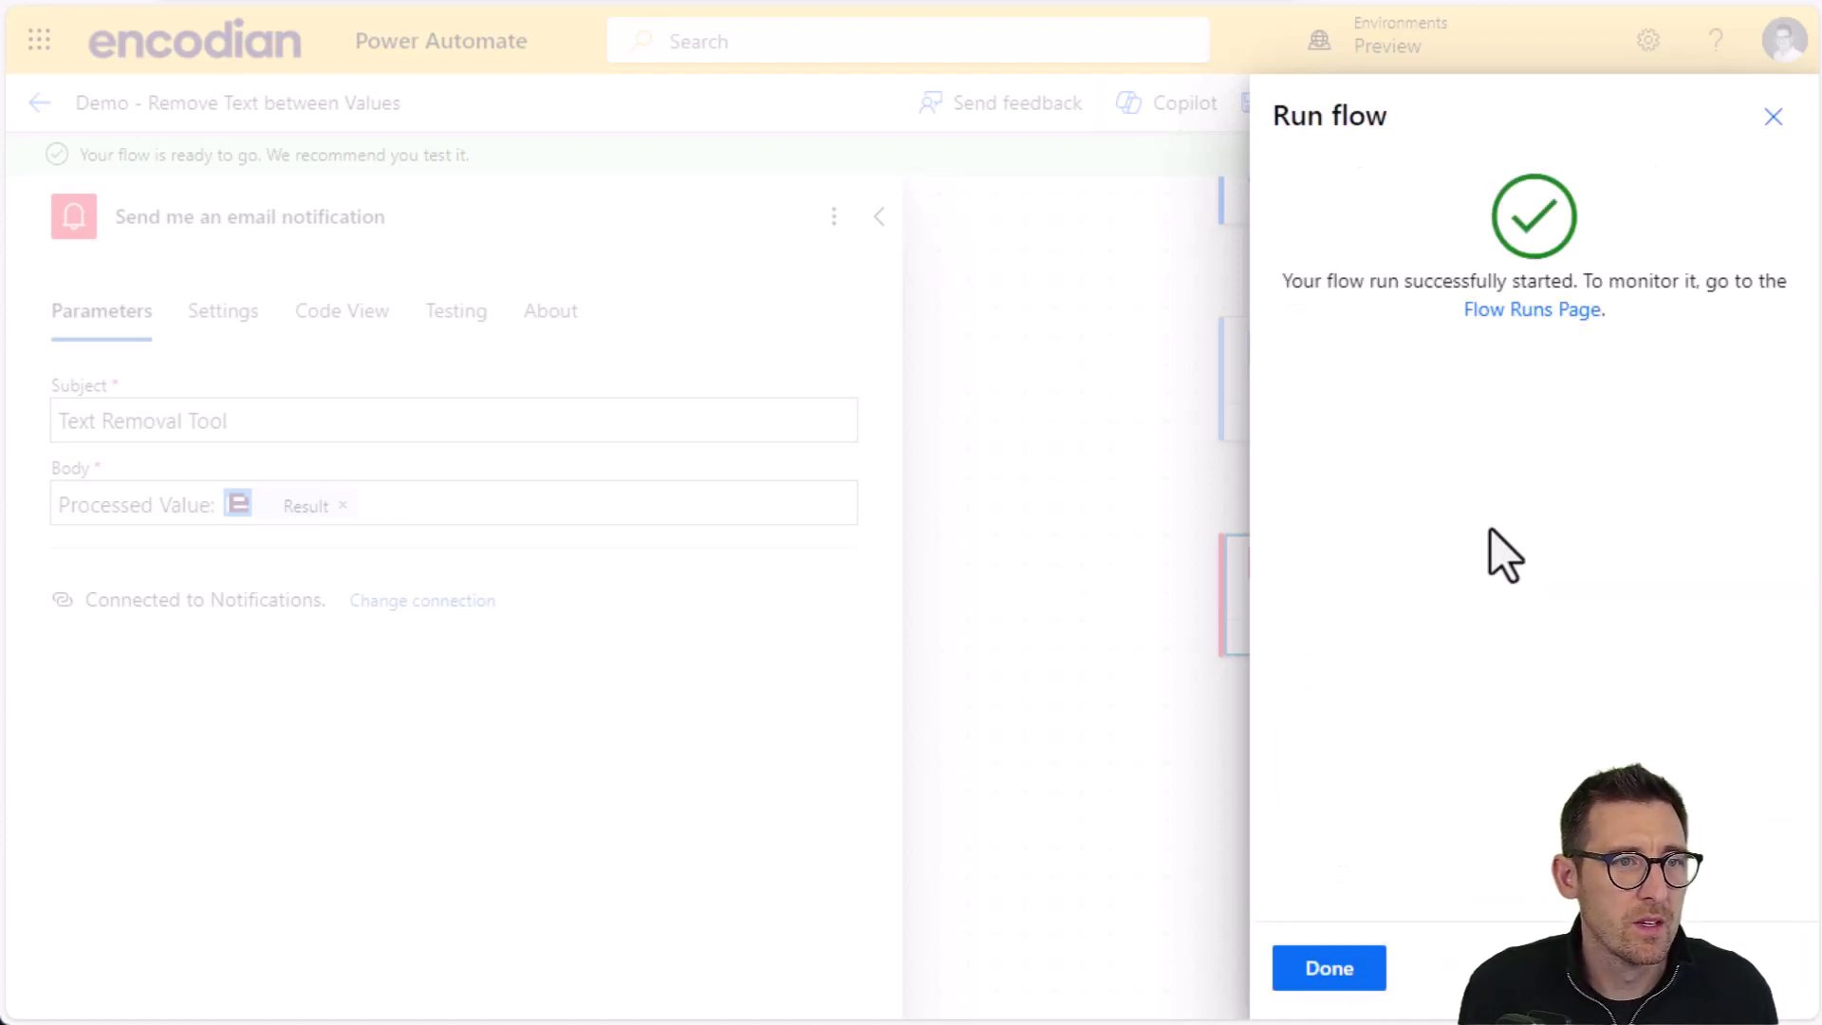
Close the Run flow panel to view the successful run of both actions.
click(1329, 953)
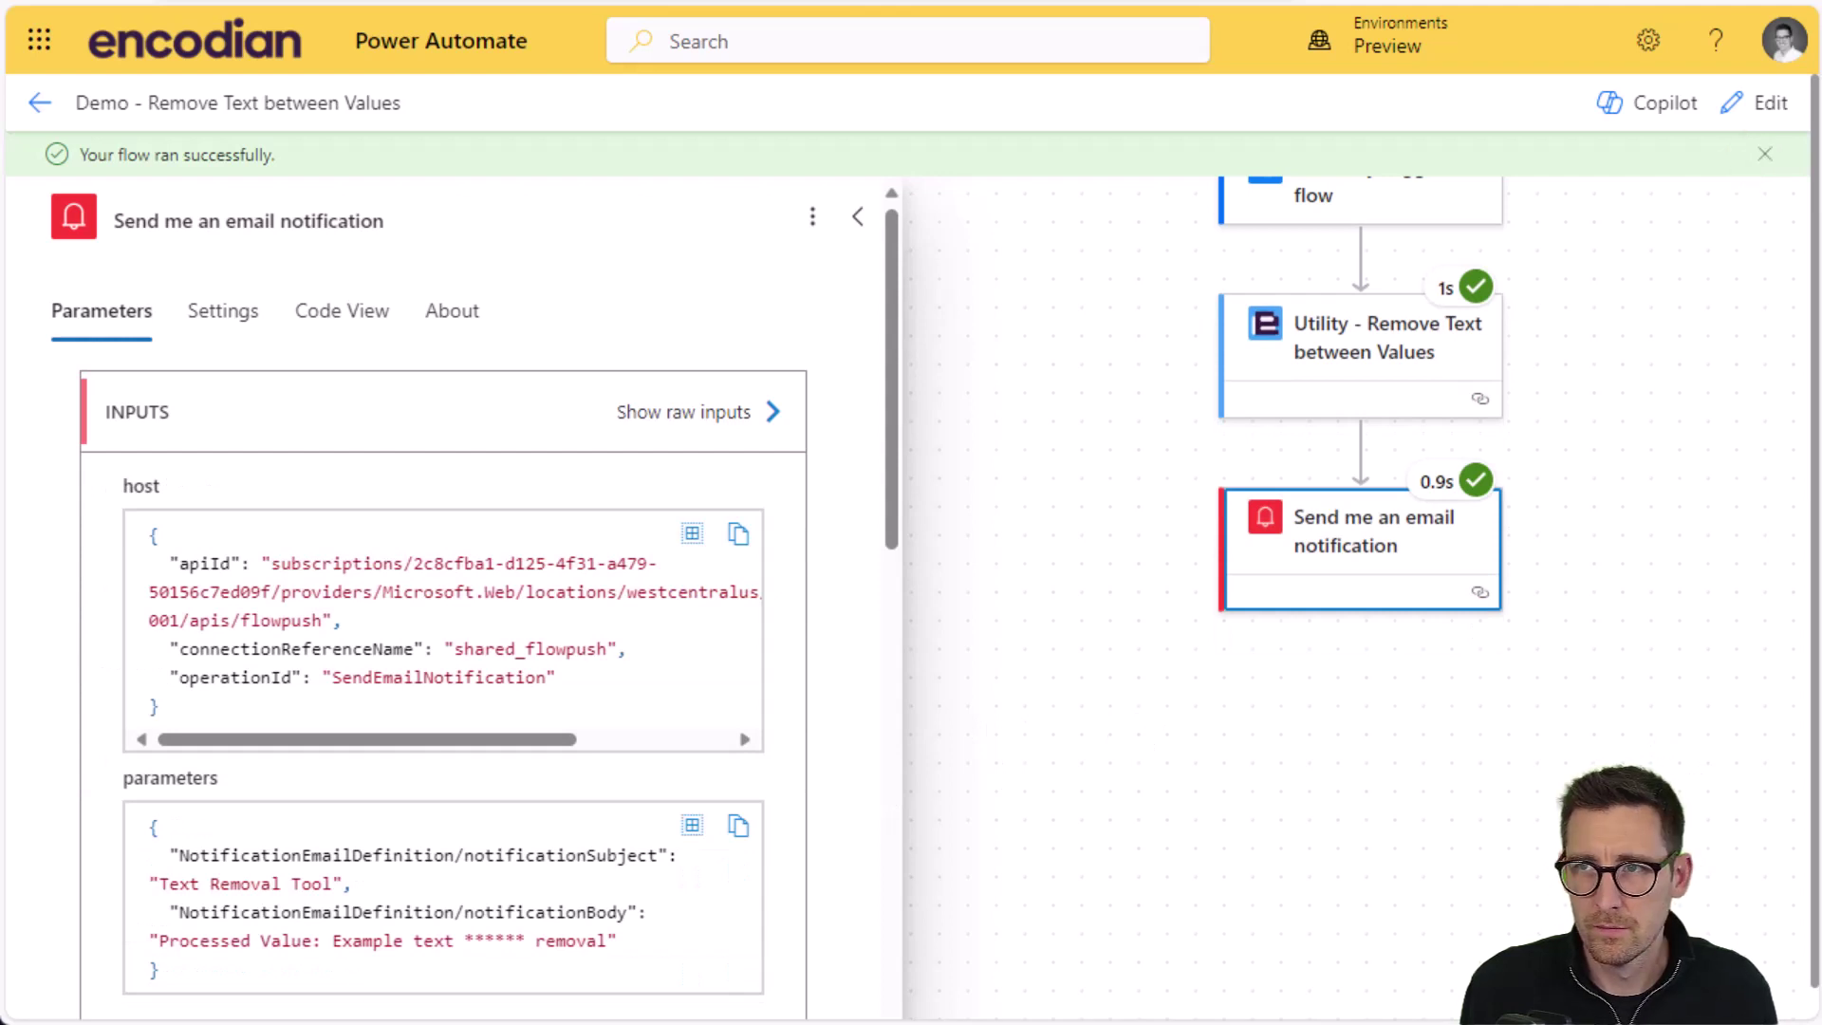
Bring the Outlook email into view and highlight 'Processed Value: Example text ****** removal'.
drag(1821, 261, 1423, 264)
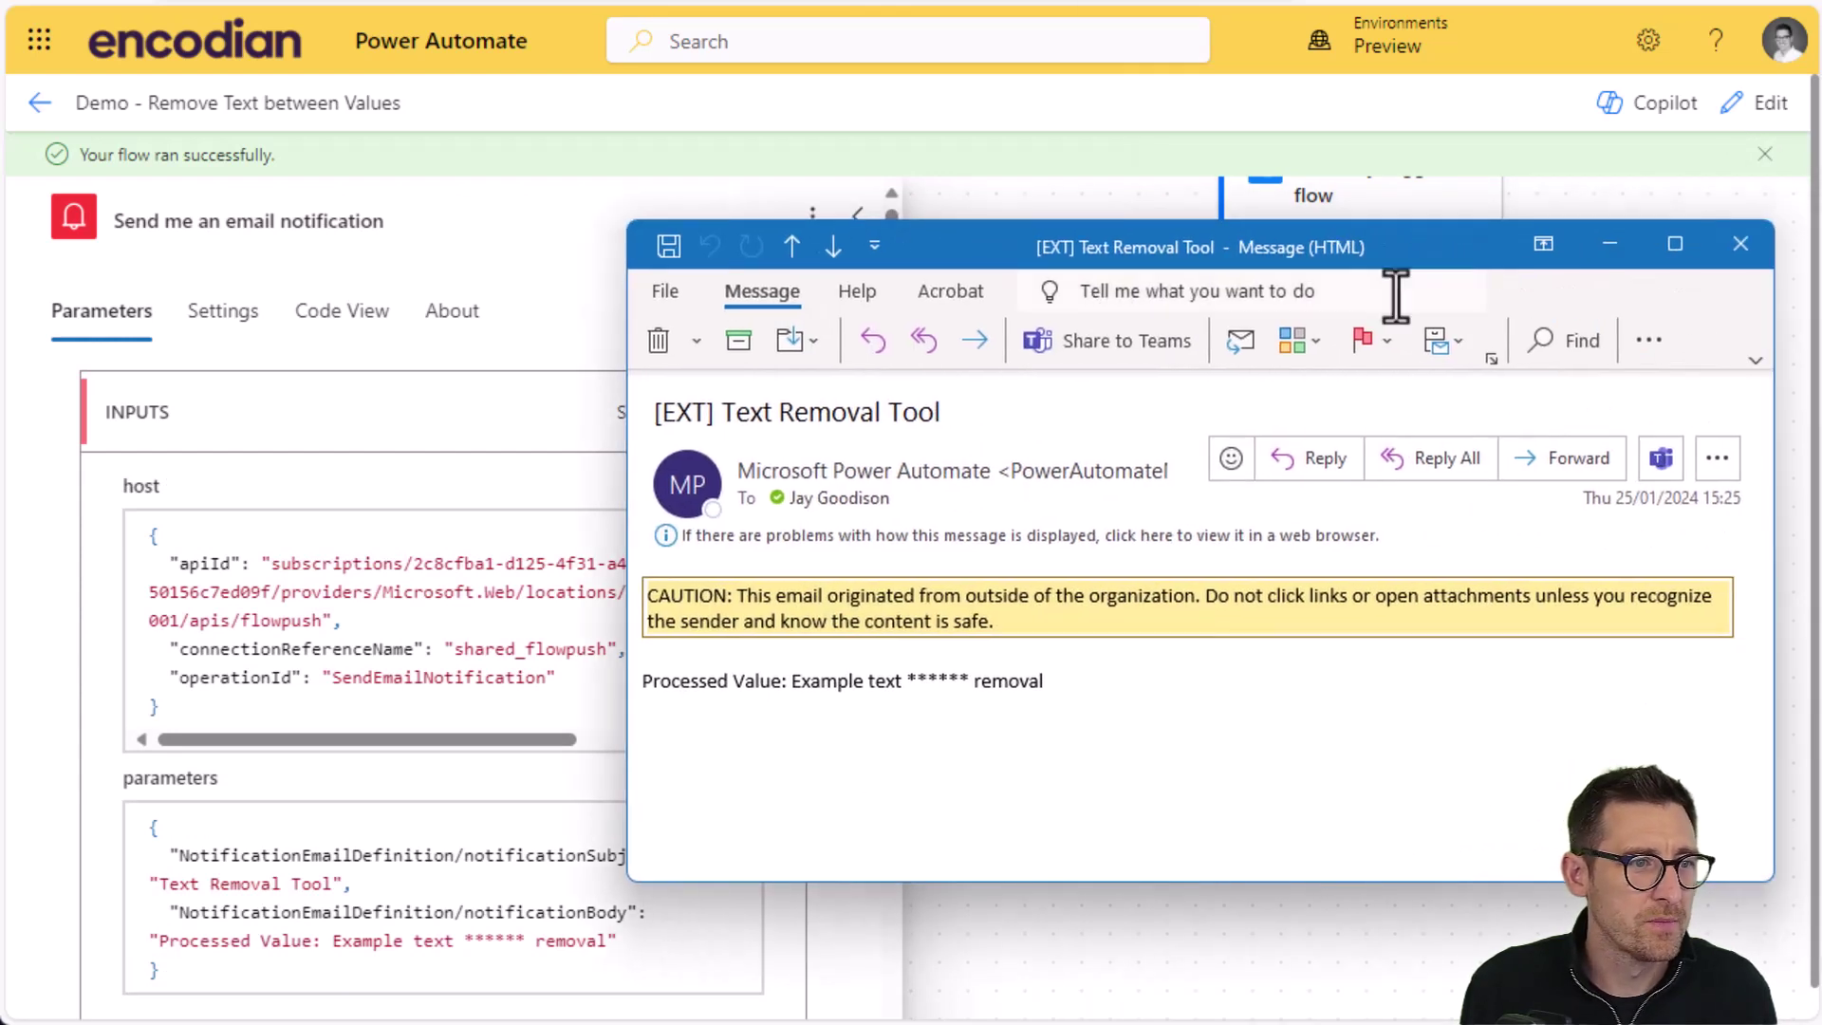
drag(1055, 685, 699, 691)
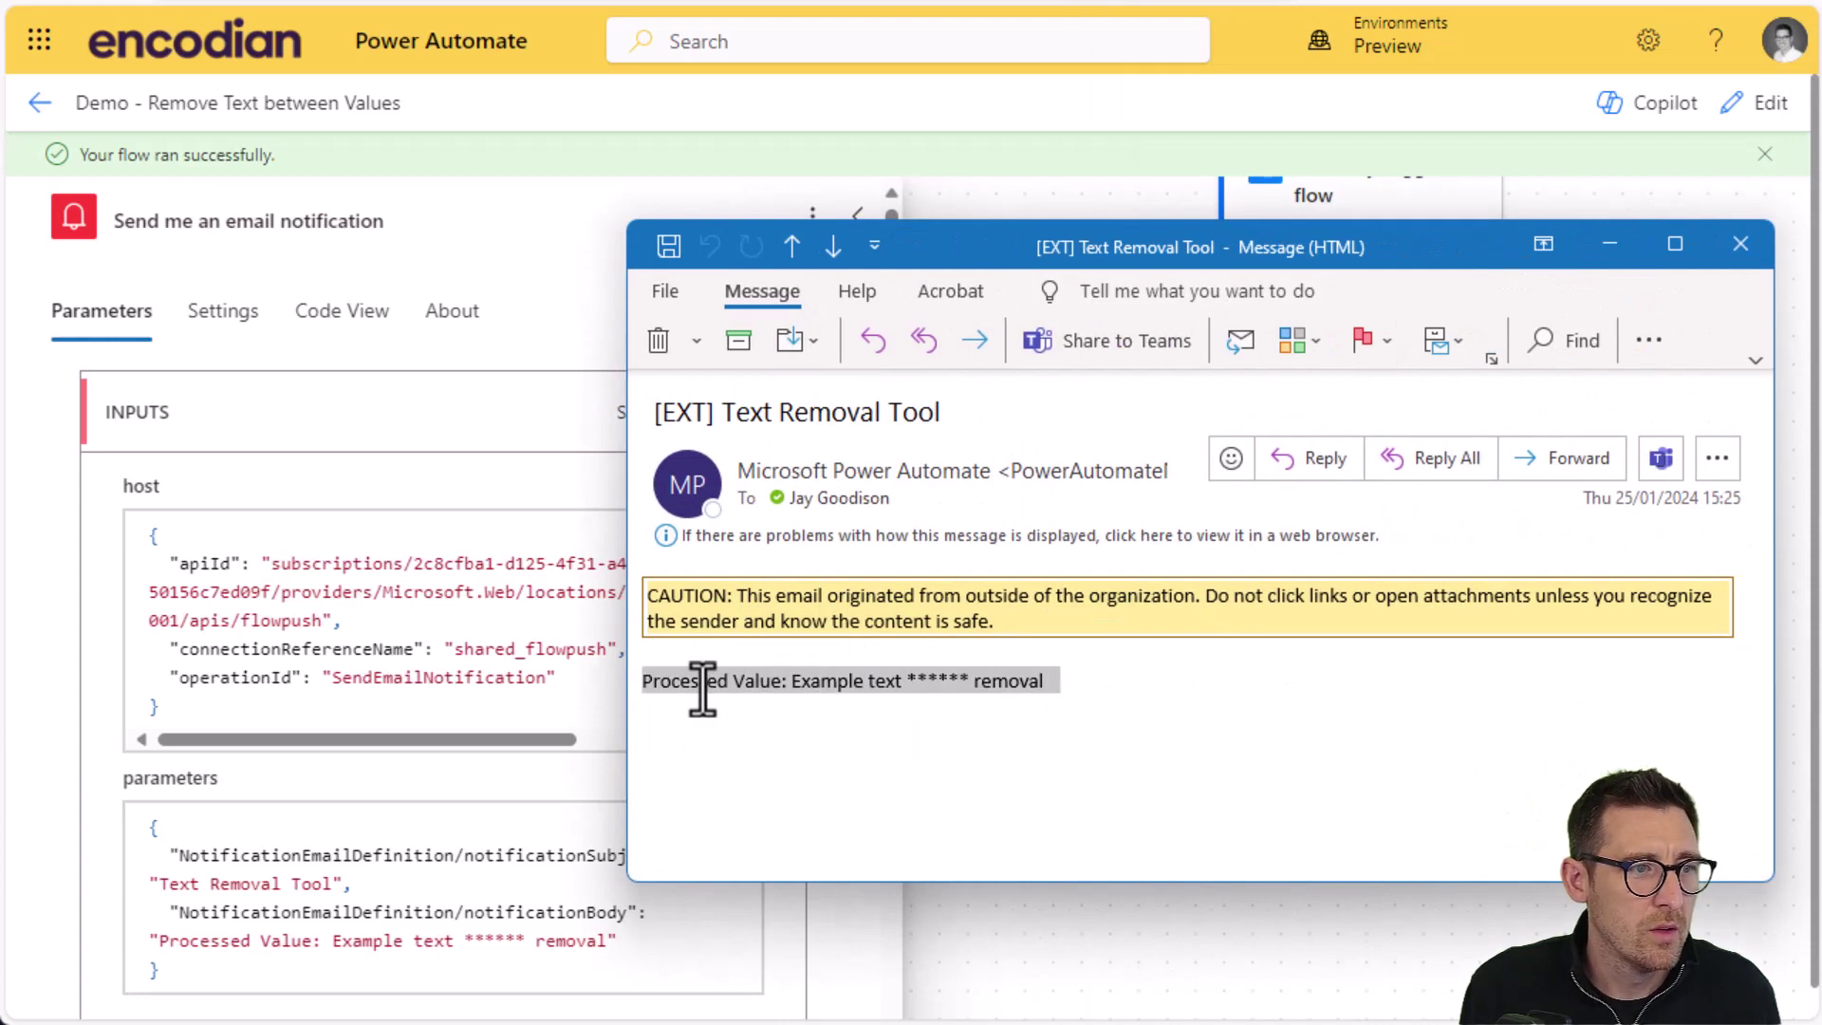